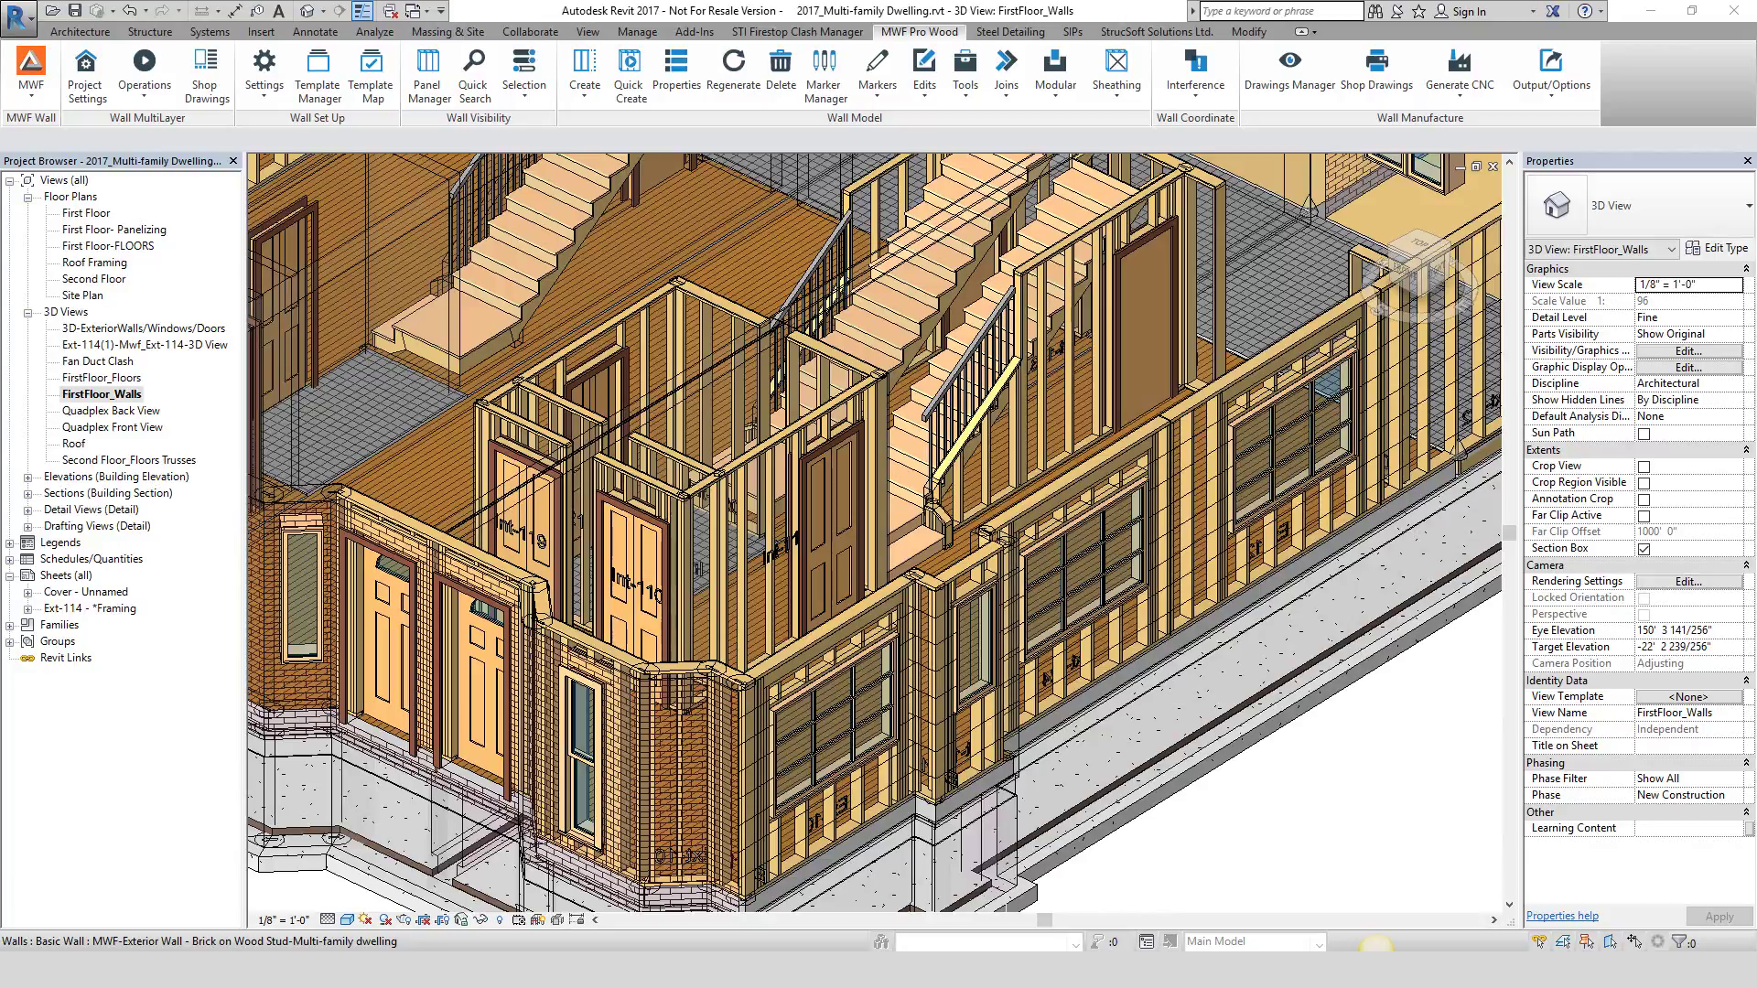
- Show the MWF dropdown with Change Module, Video Tutorials and About
left_click(36, 107)
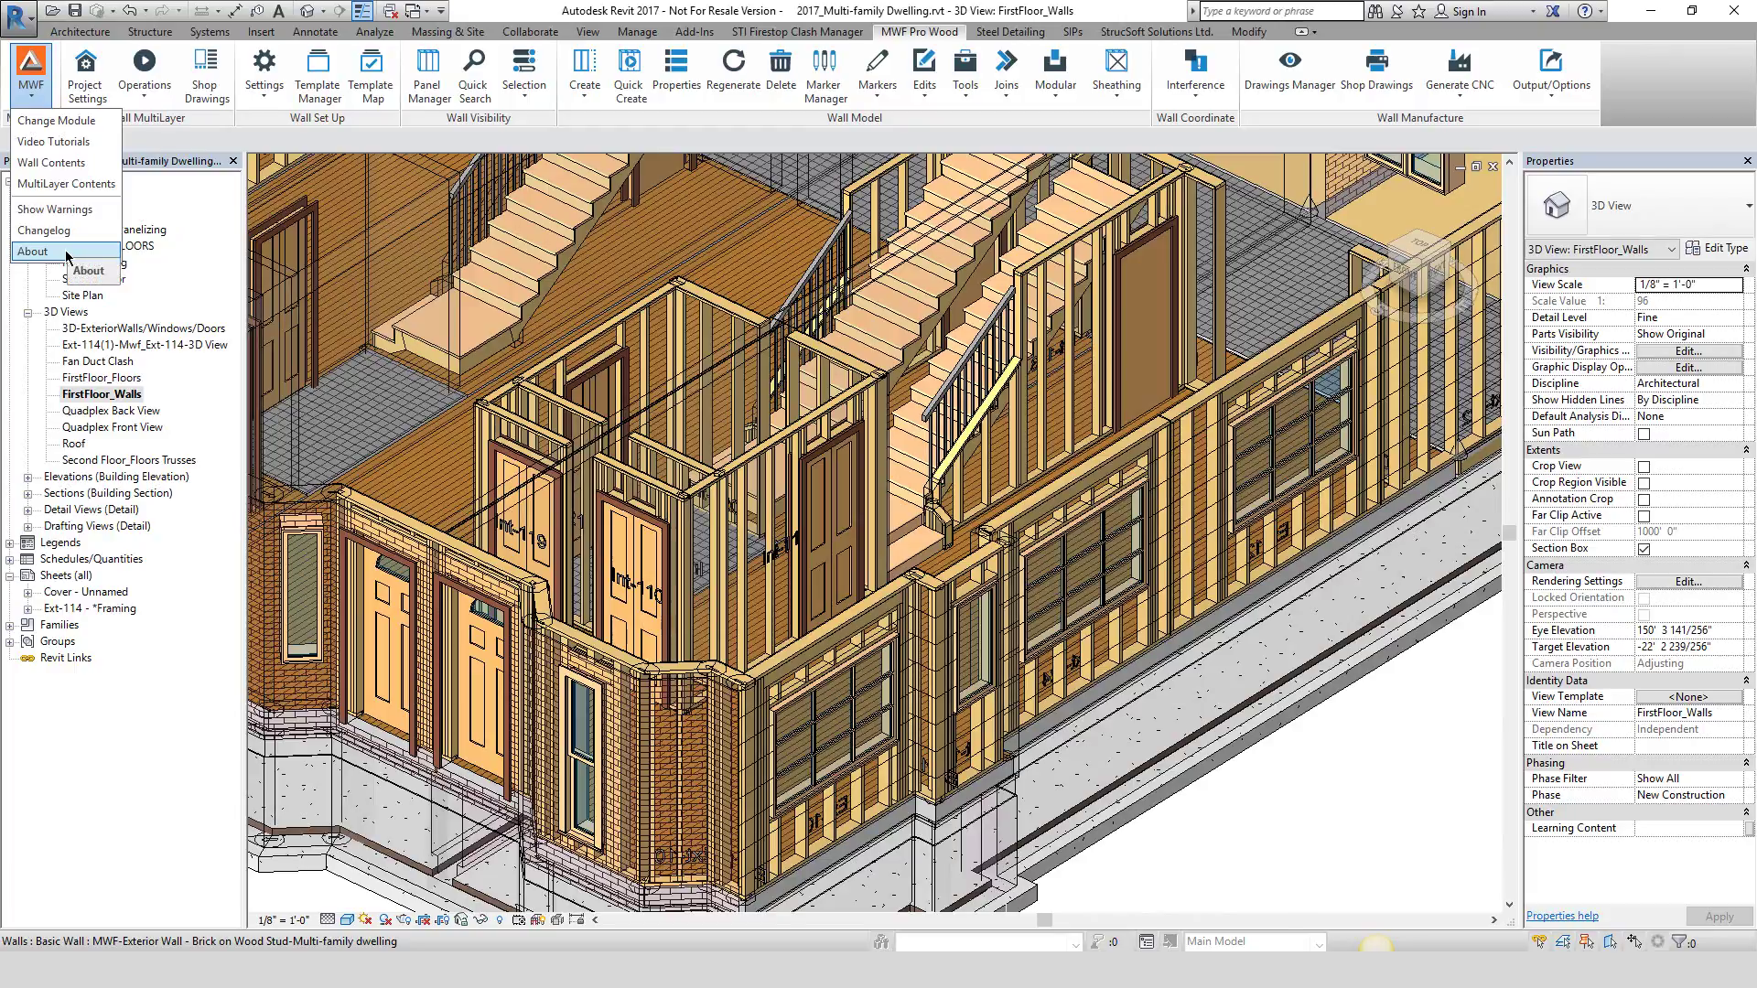
- Close the MWF menu and show the Wall Set Up Settings list of project options
left_click(38, 105)
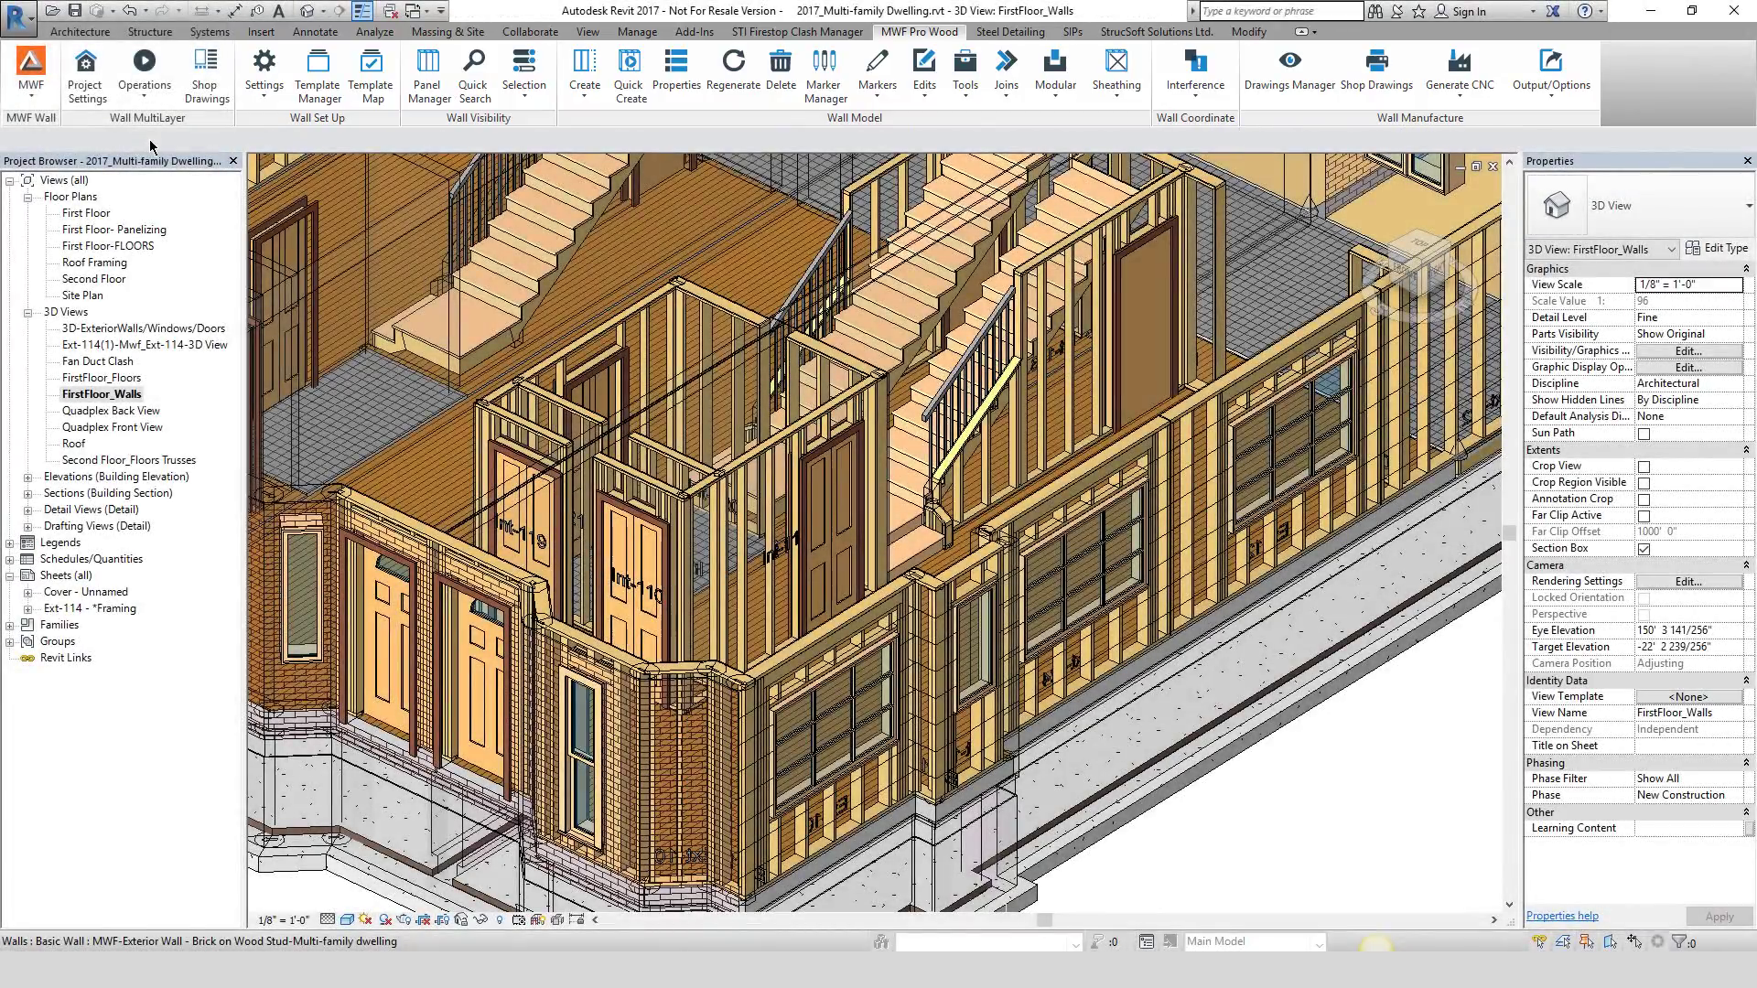
left_click(263, 103)
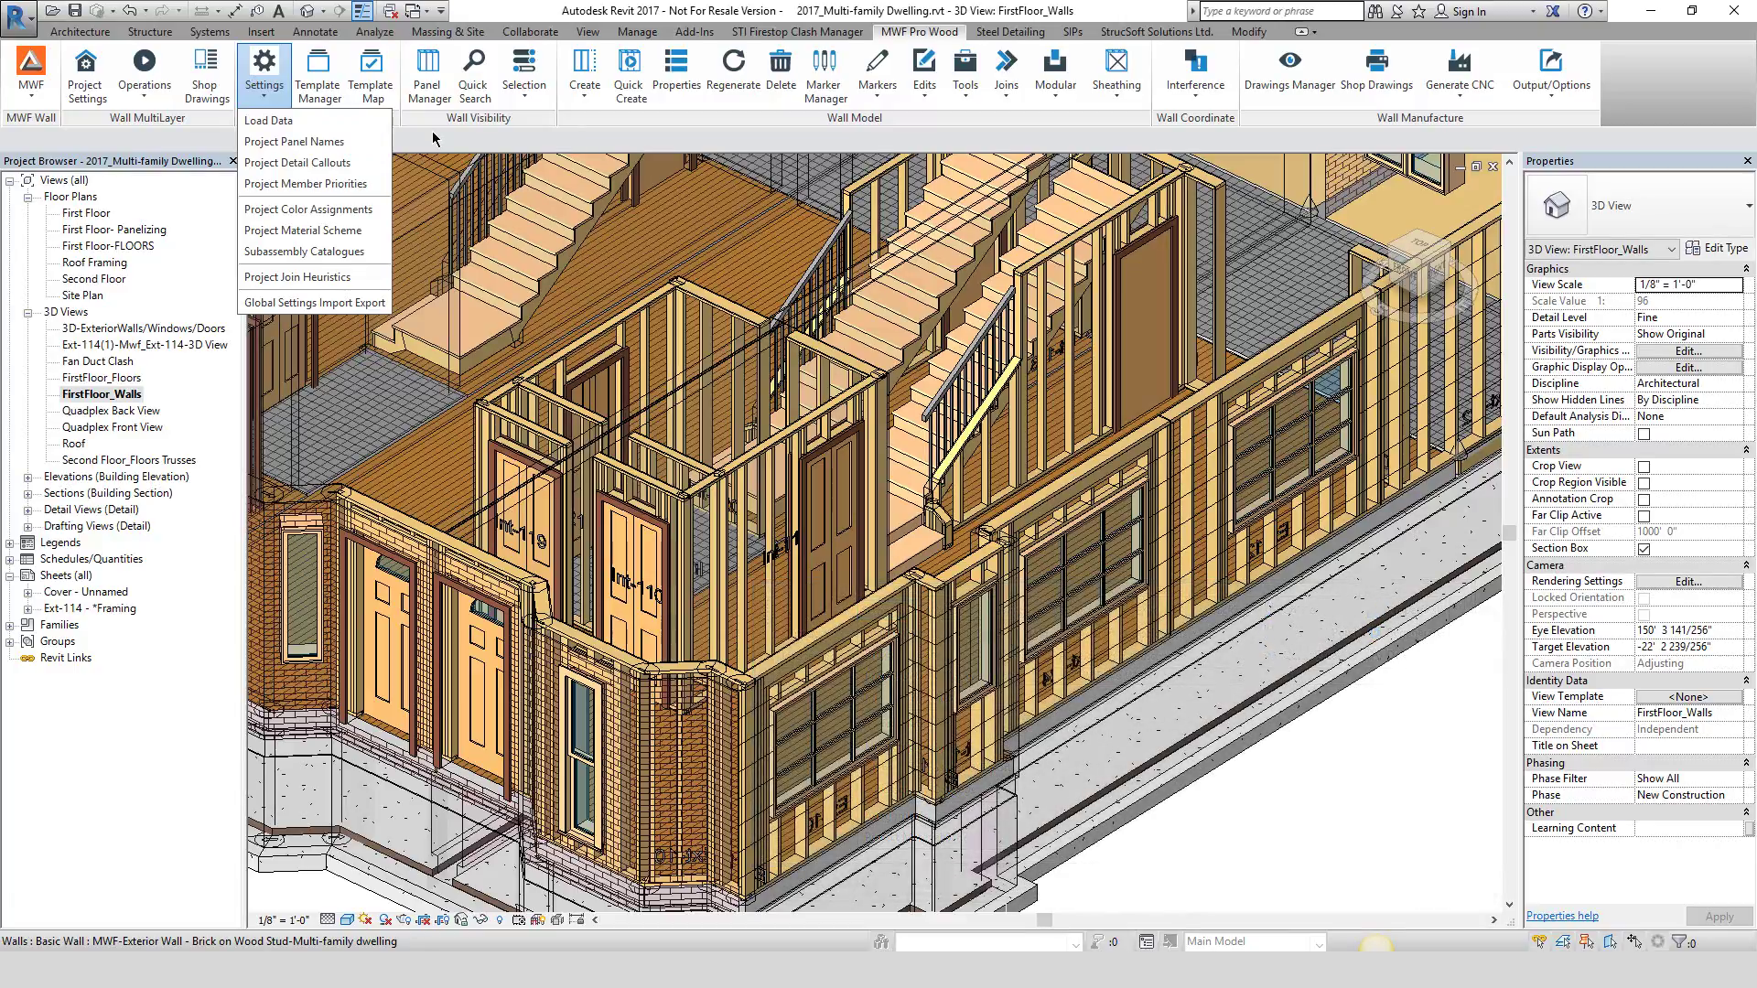
- Close the Settings list and browse the Selection and Create dropdowns in the wall panels
left_click(432, 130)
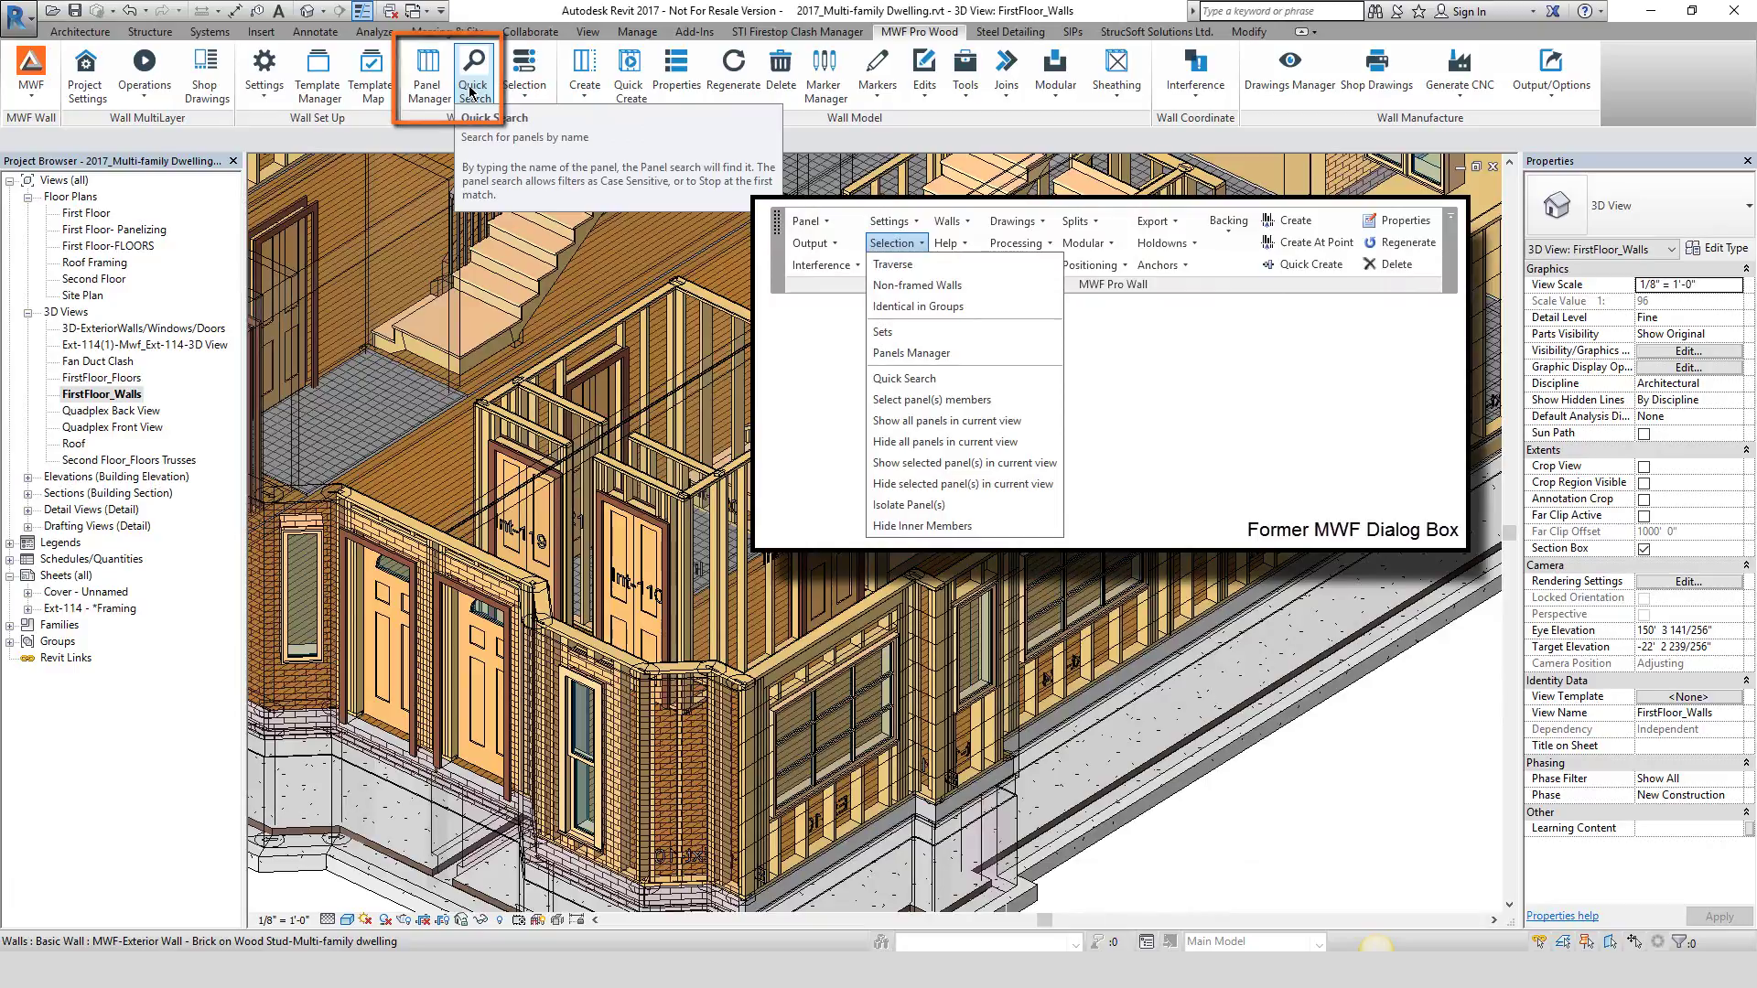
left_click(515, 97)
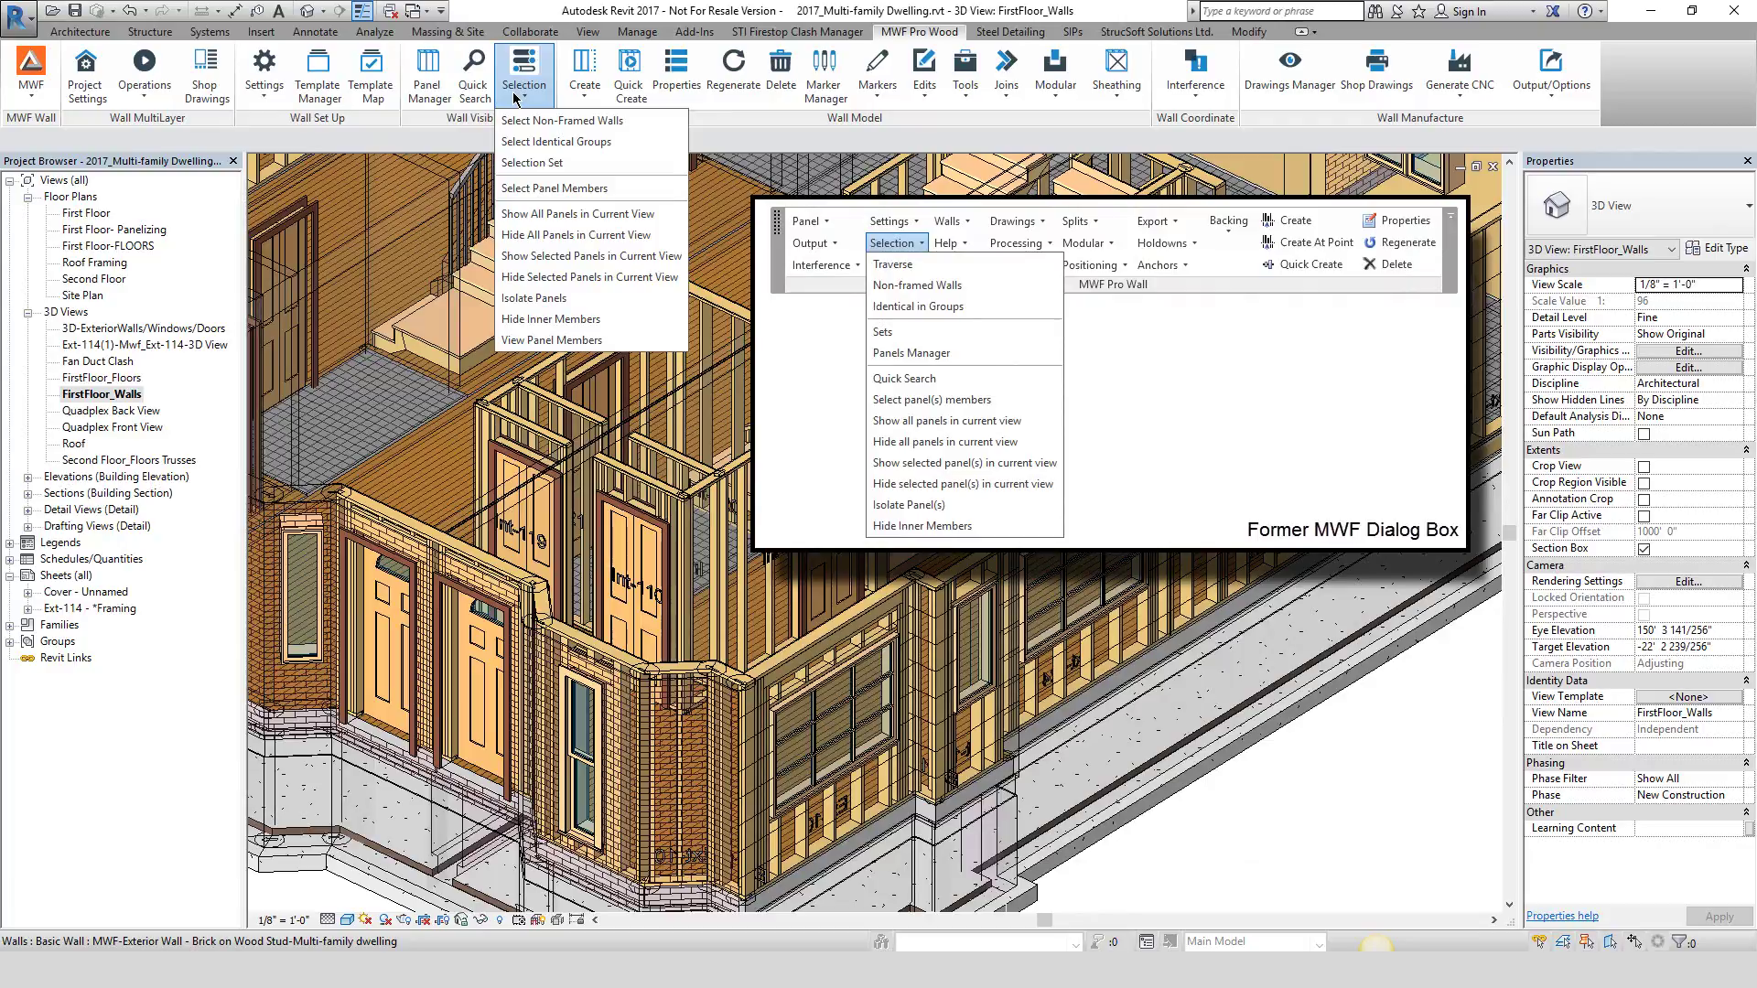
left_click(515, 97)
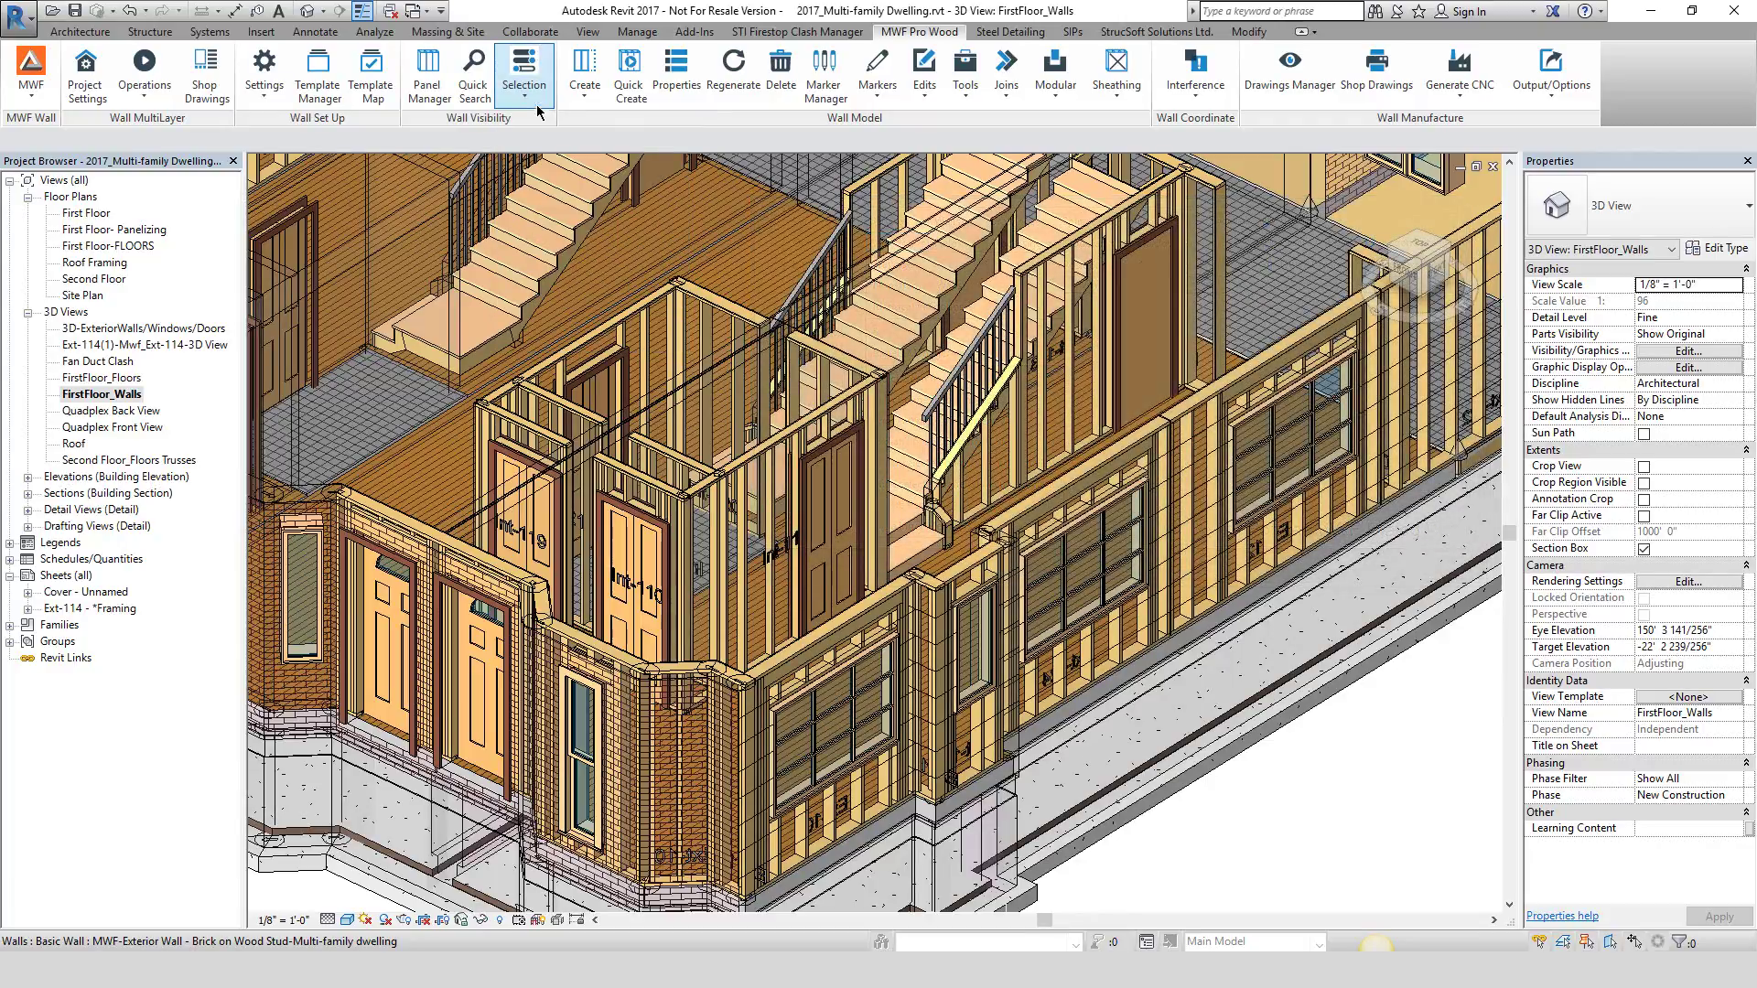
left_click(589, 99)
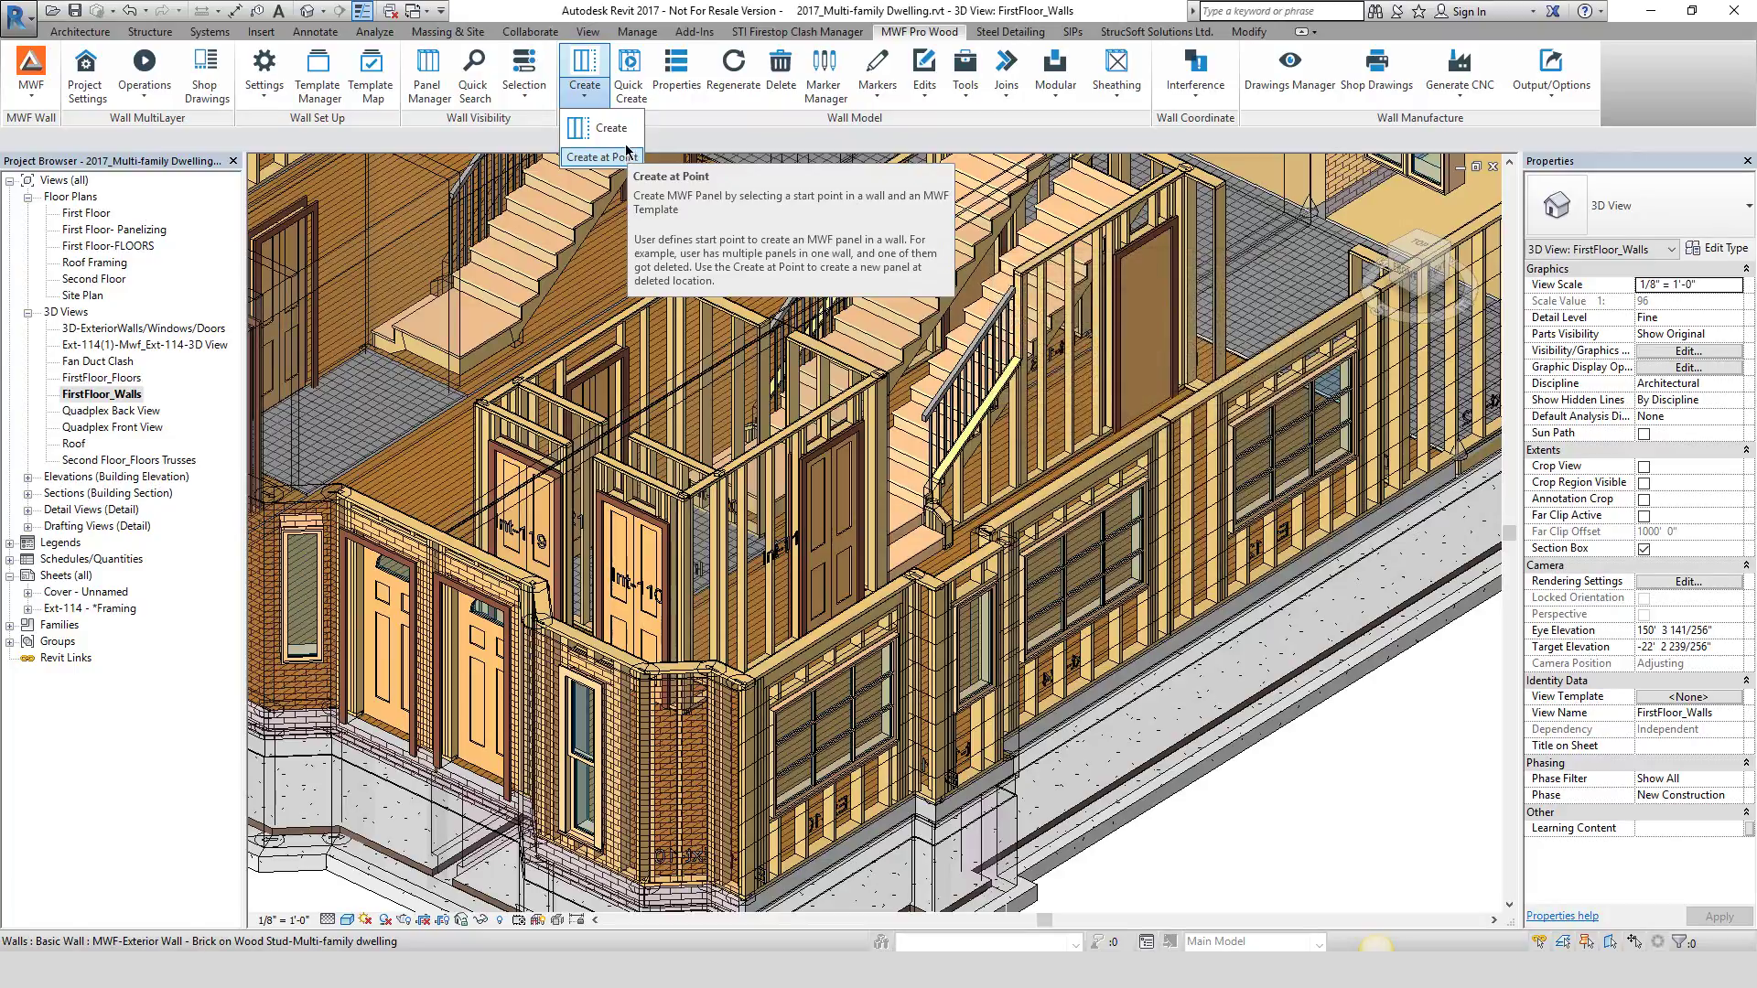
left_click(823, 89)
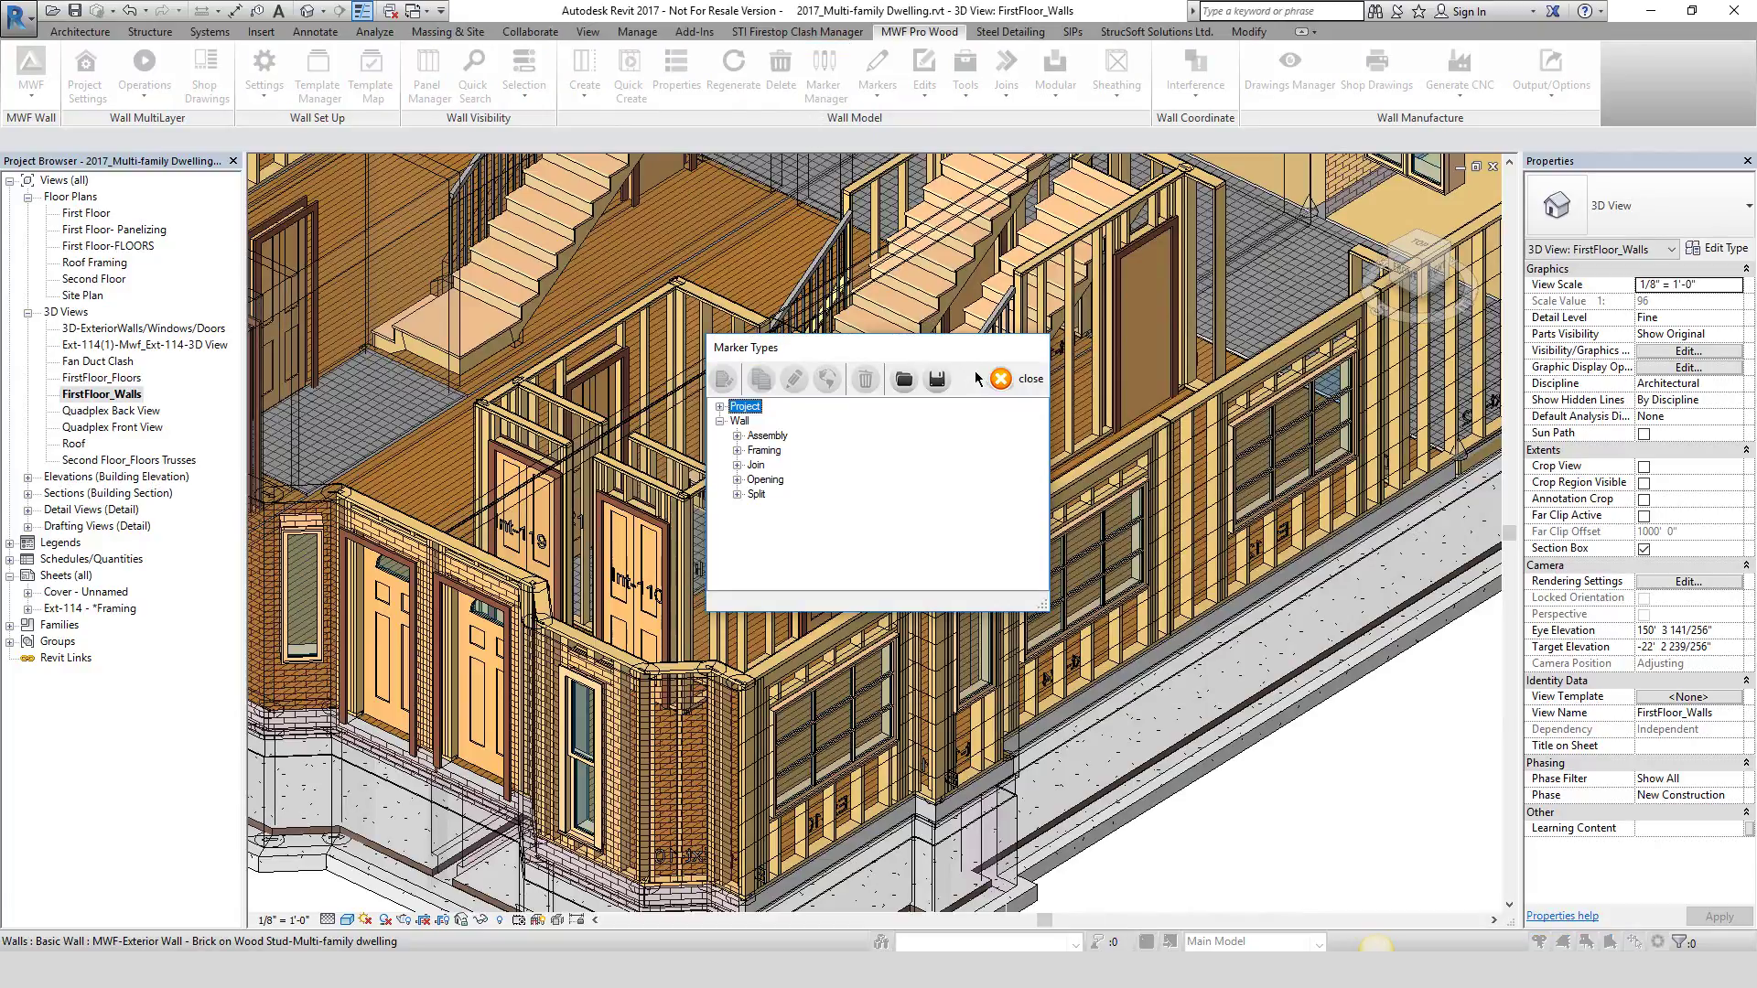
left_click(1012, 384)
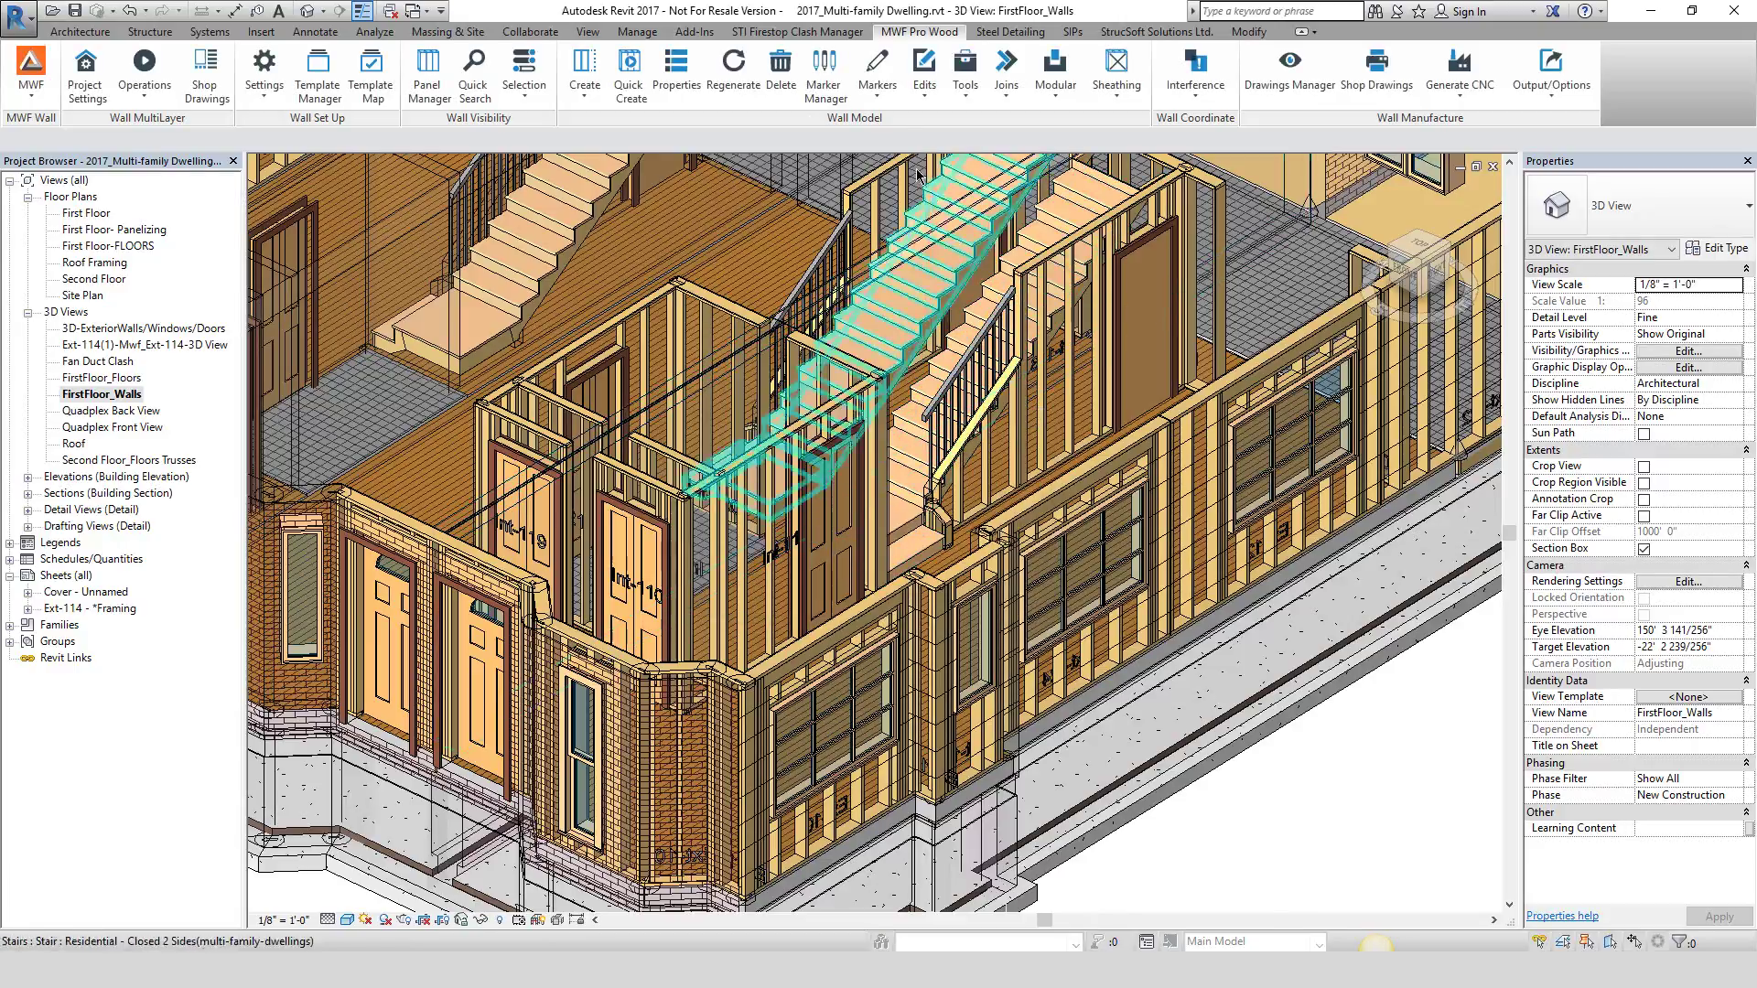
left_click(880, 103)
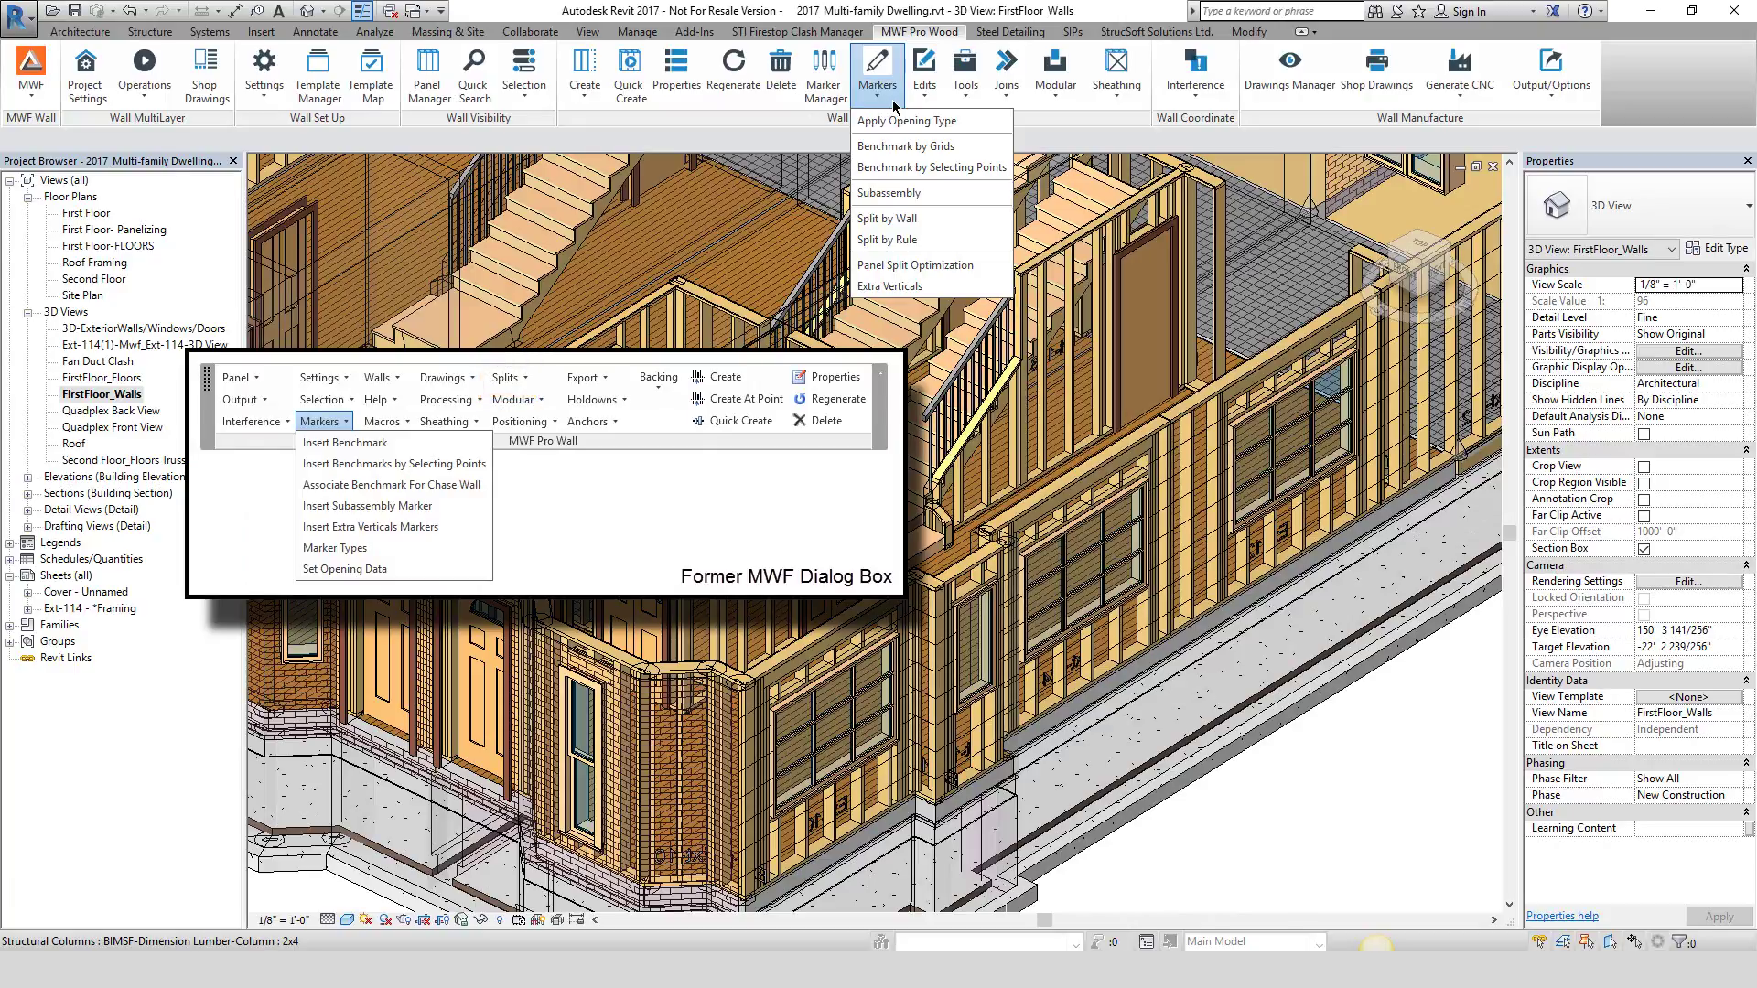
left_click(895, 106)
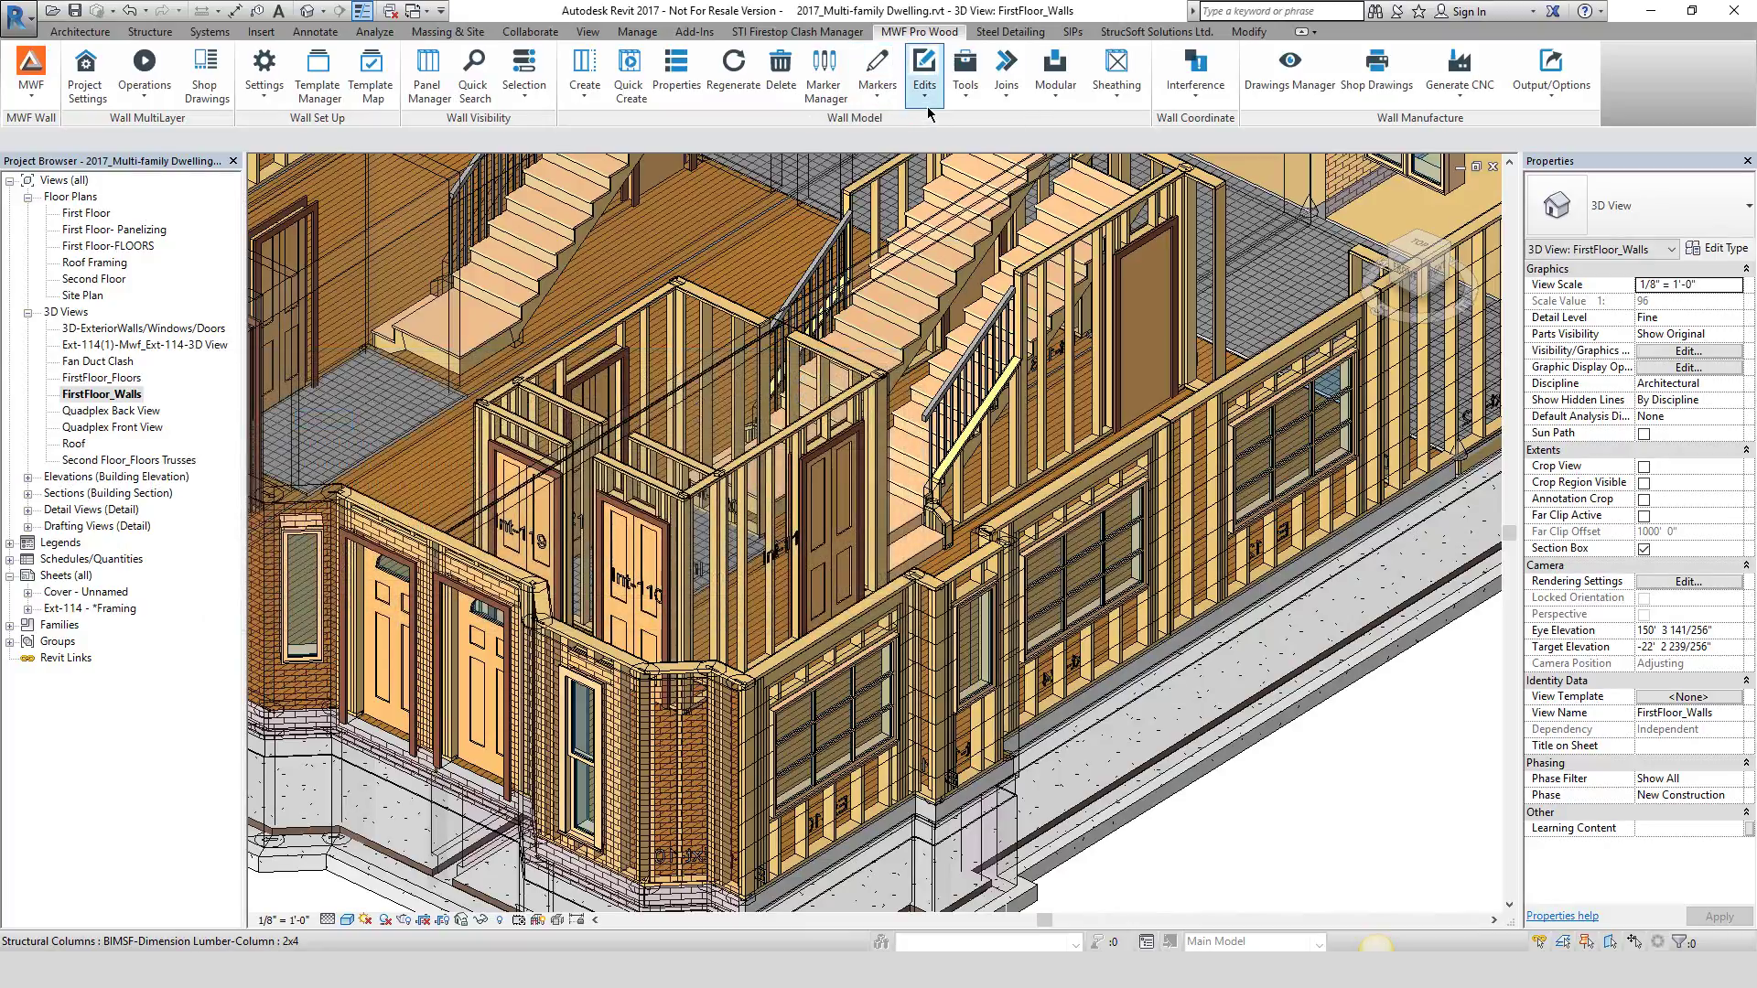
left_click(926, 106)
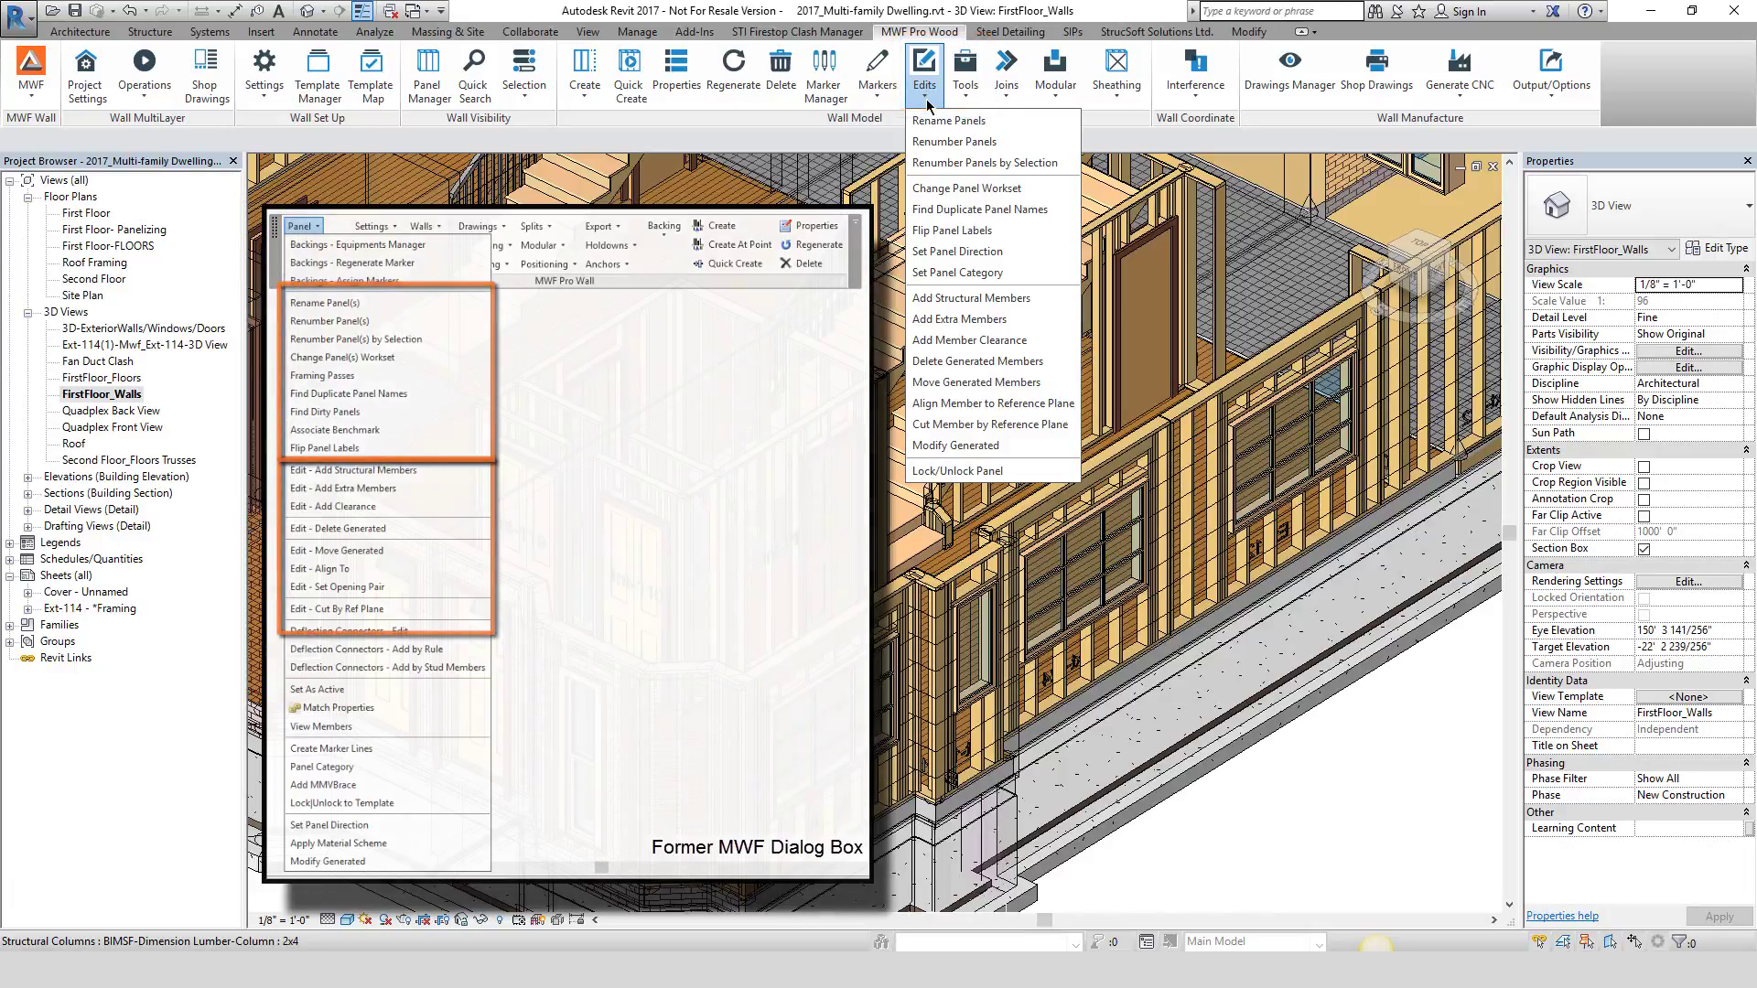
left_click(968, 106)
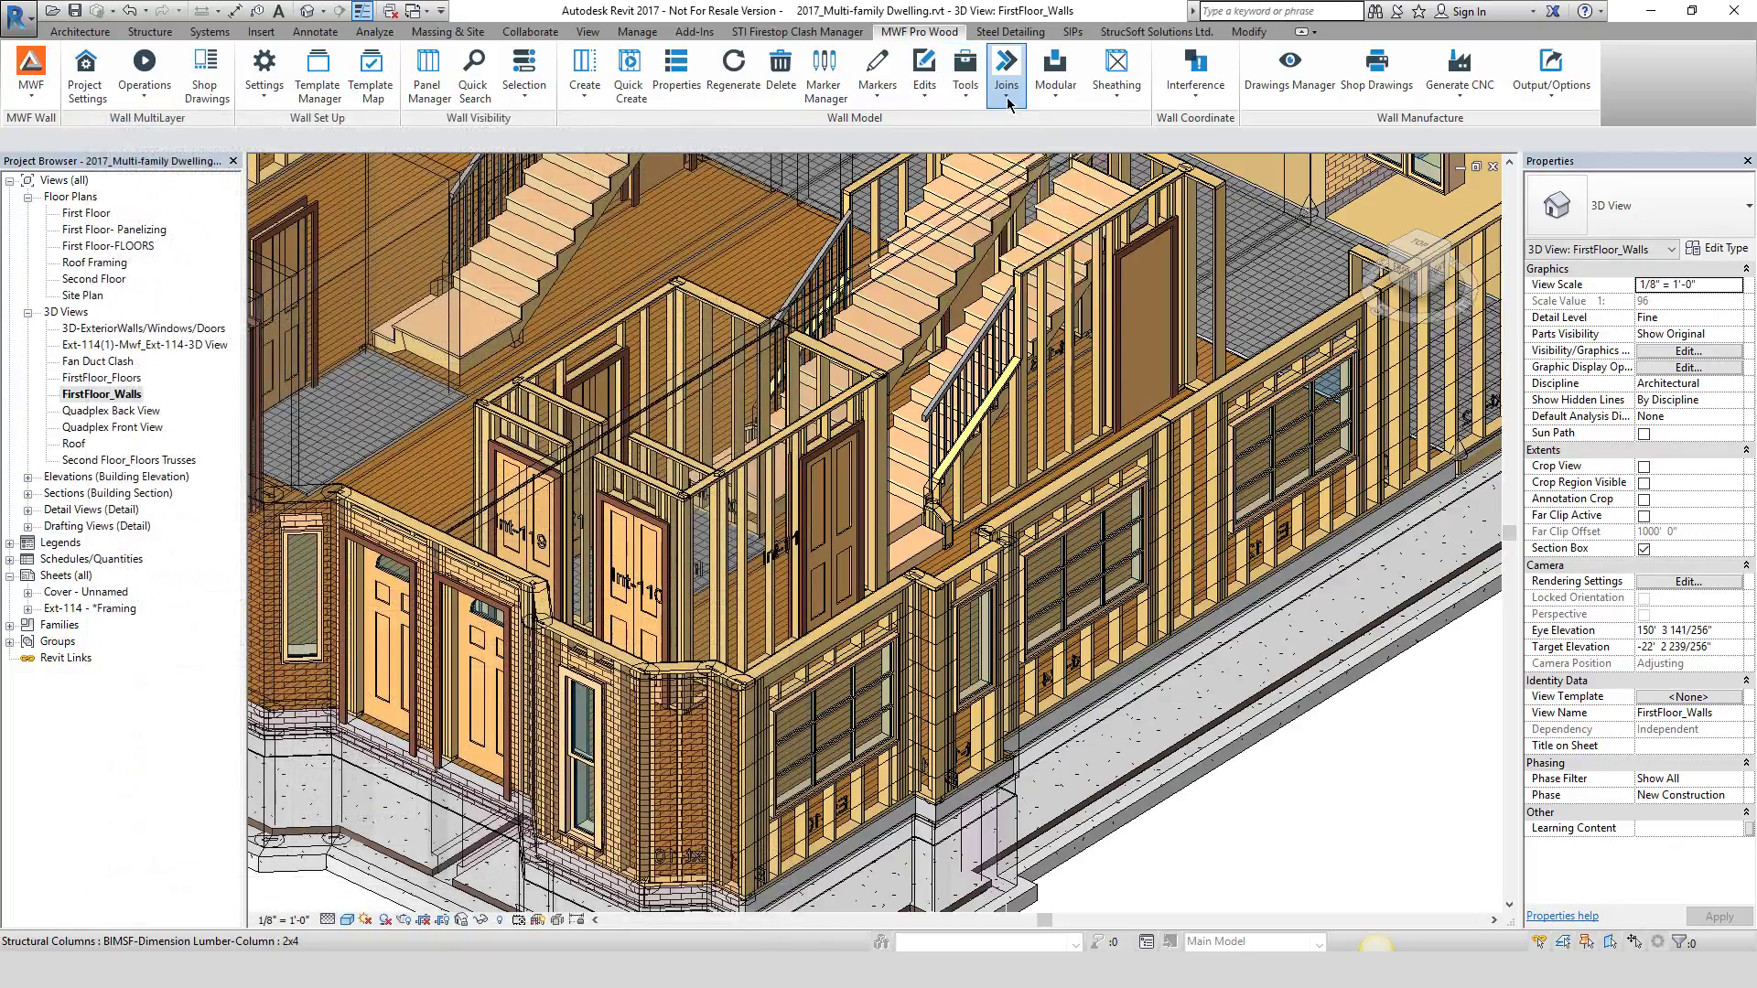
left_click(1009, 102)
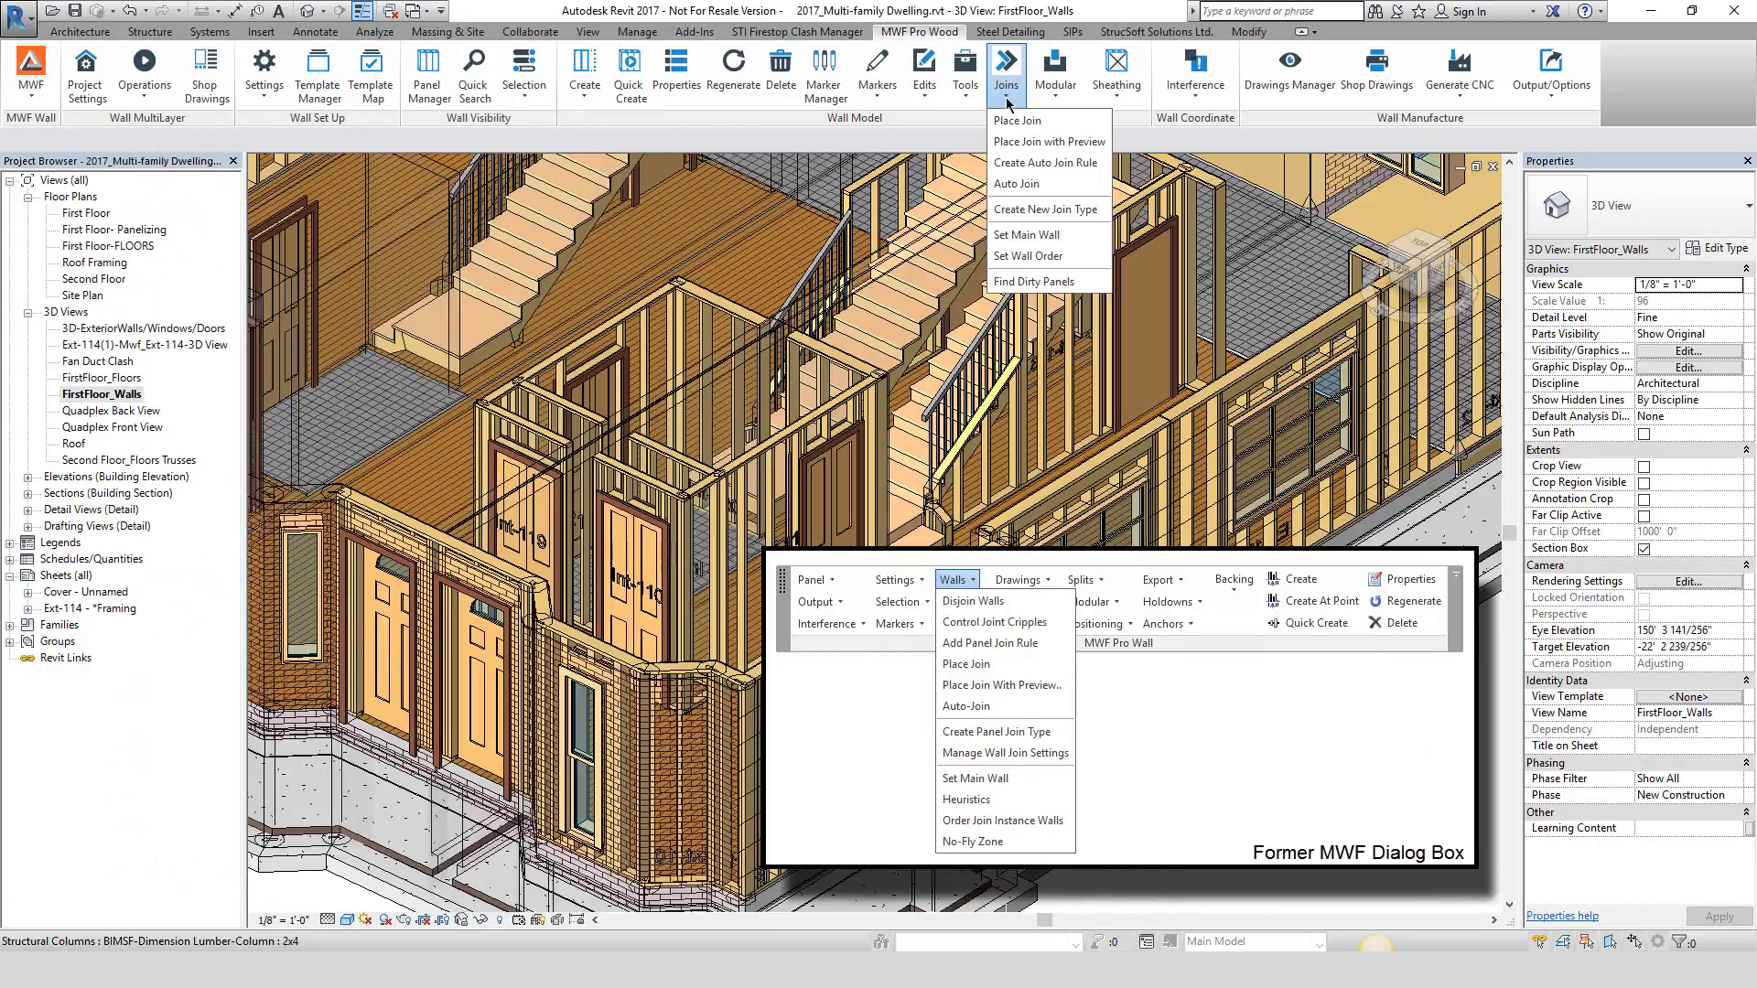
left_click(1052, 101)
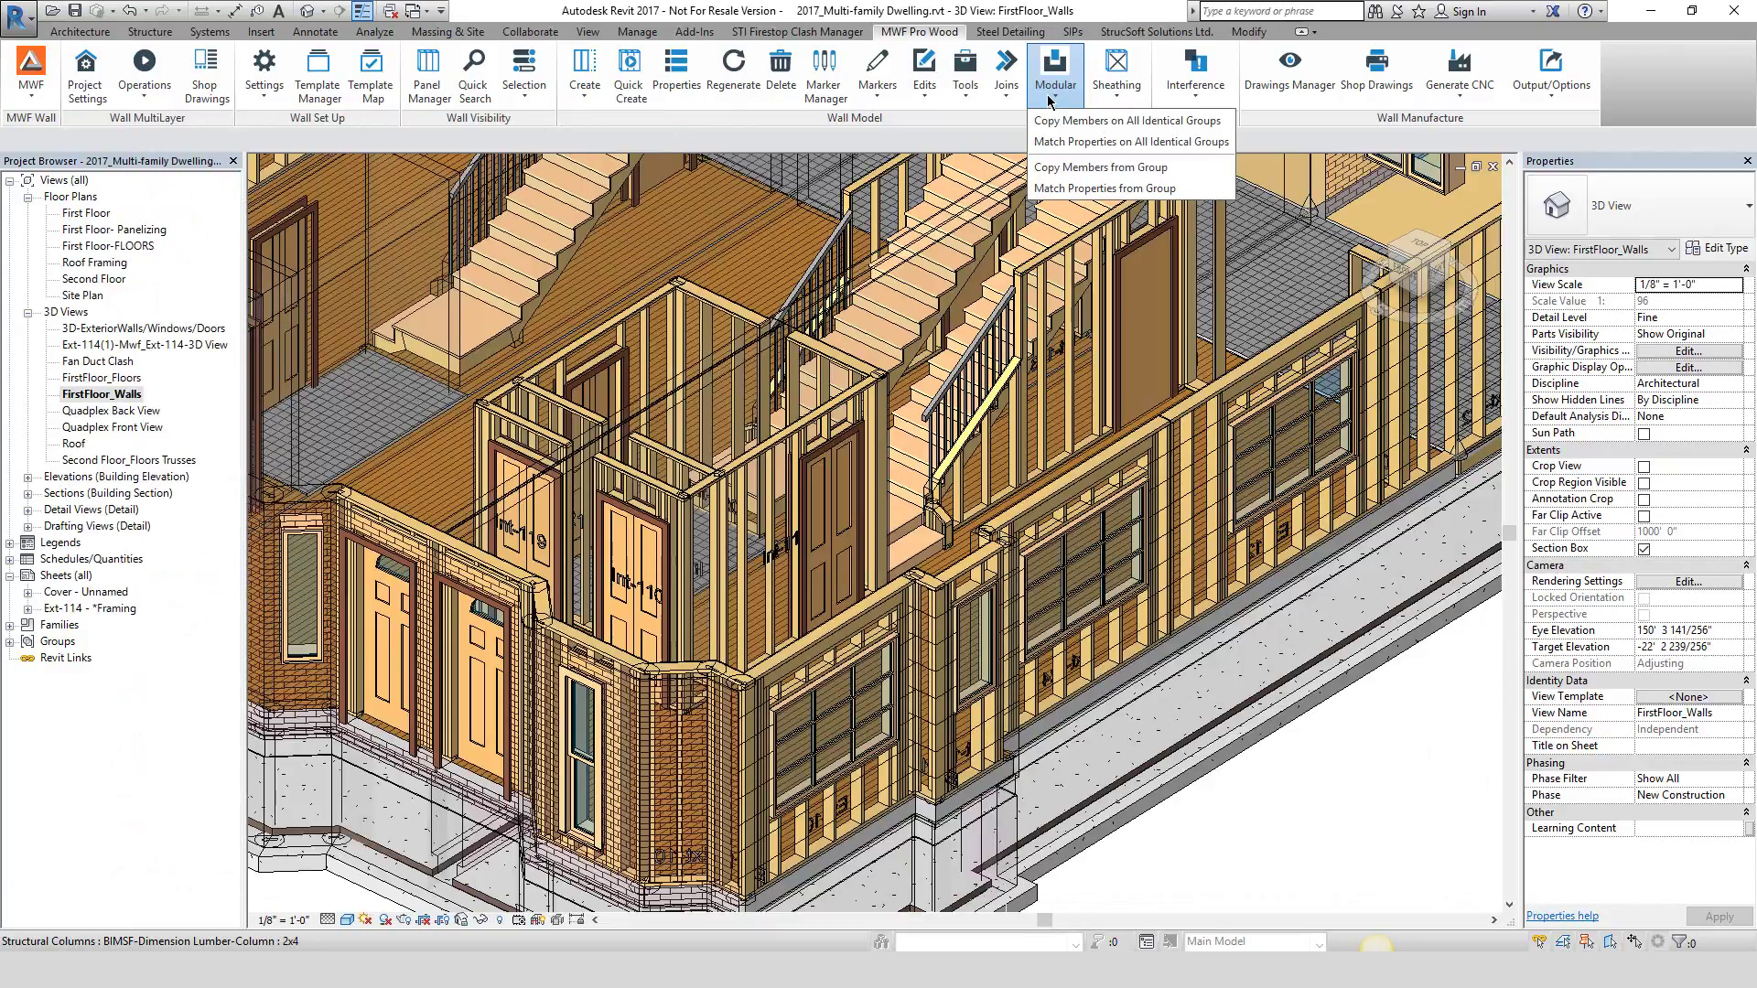
left_click(1114, 101)
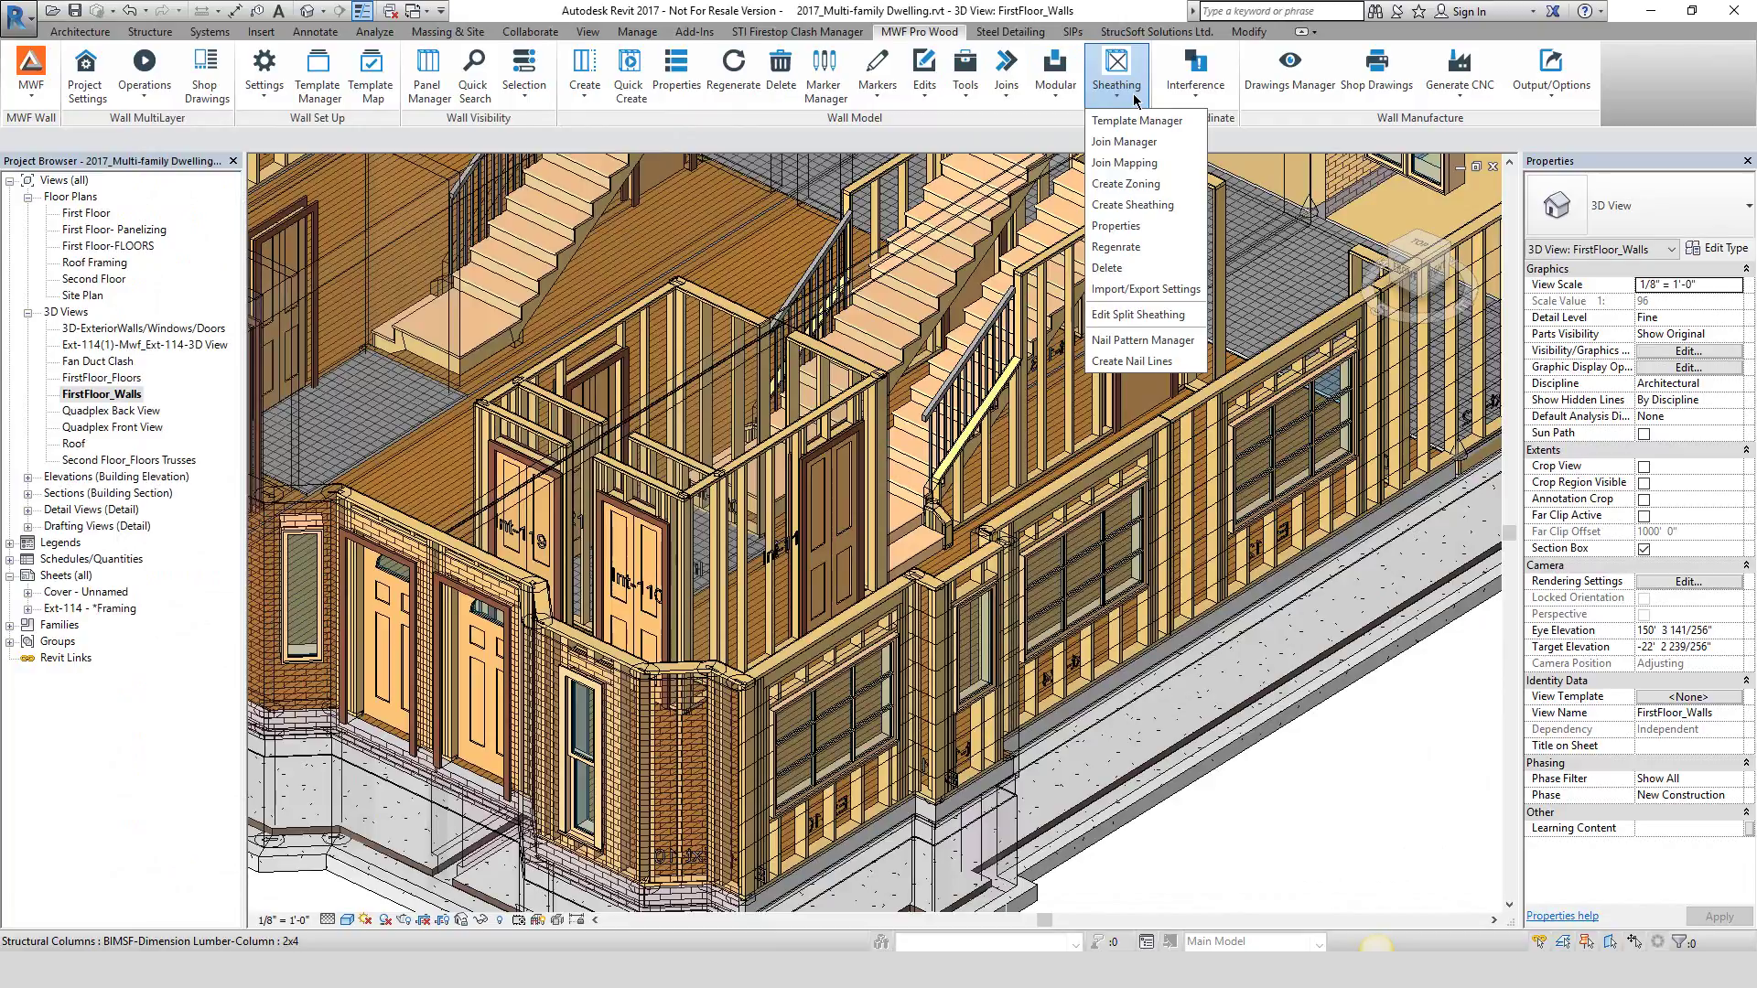
left_click(1195, 100)
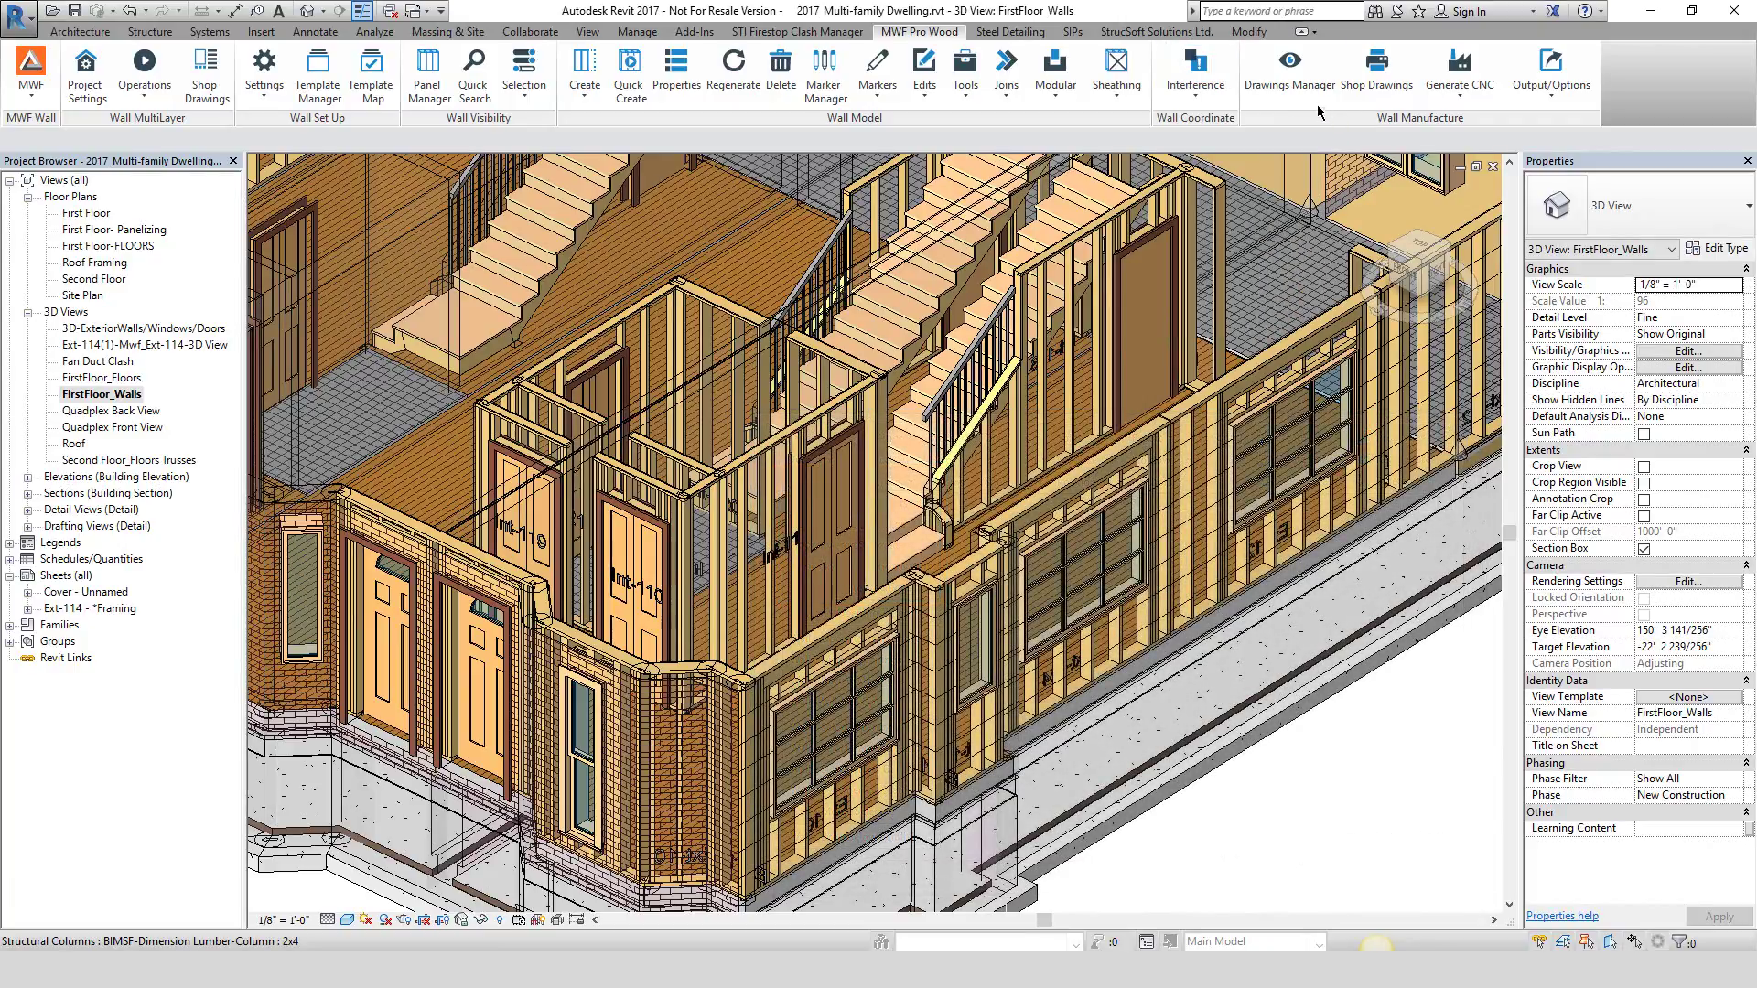
left_click(1289, 91)
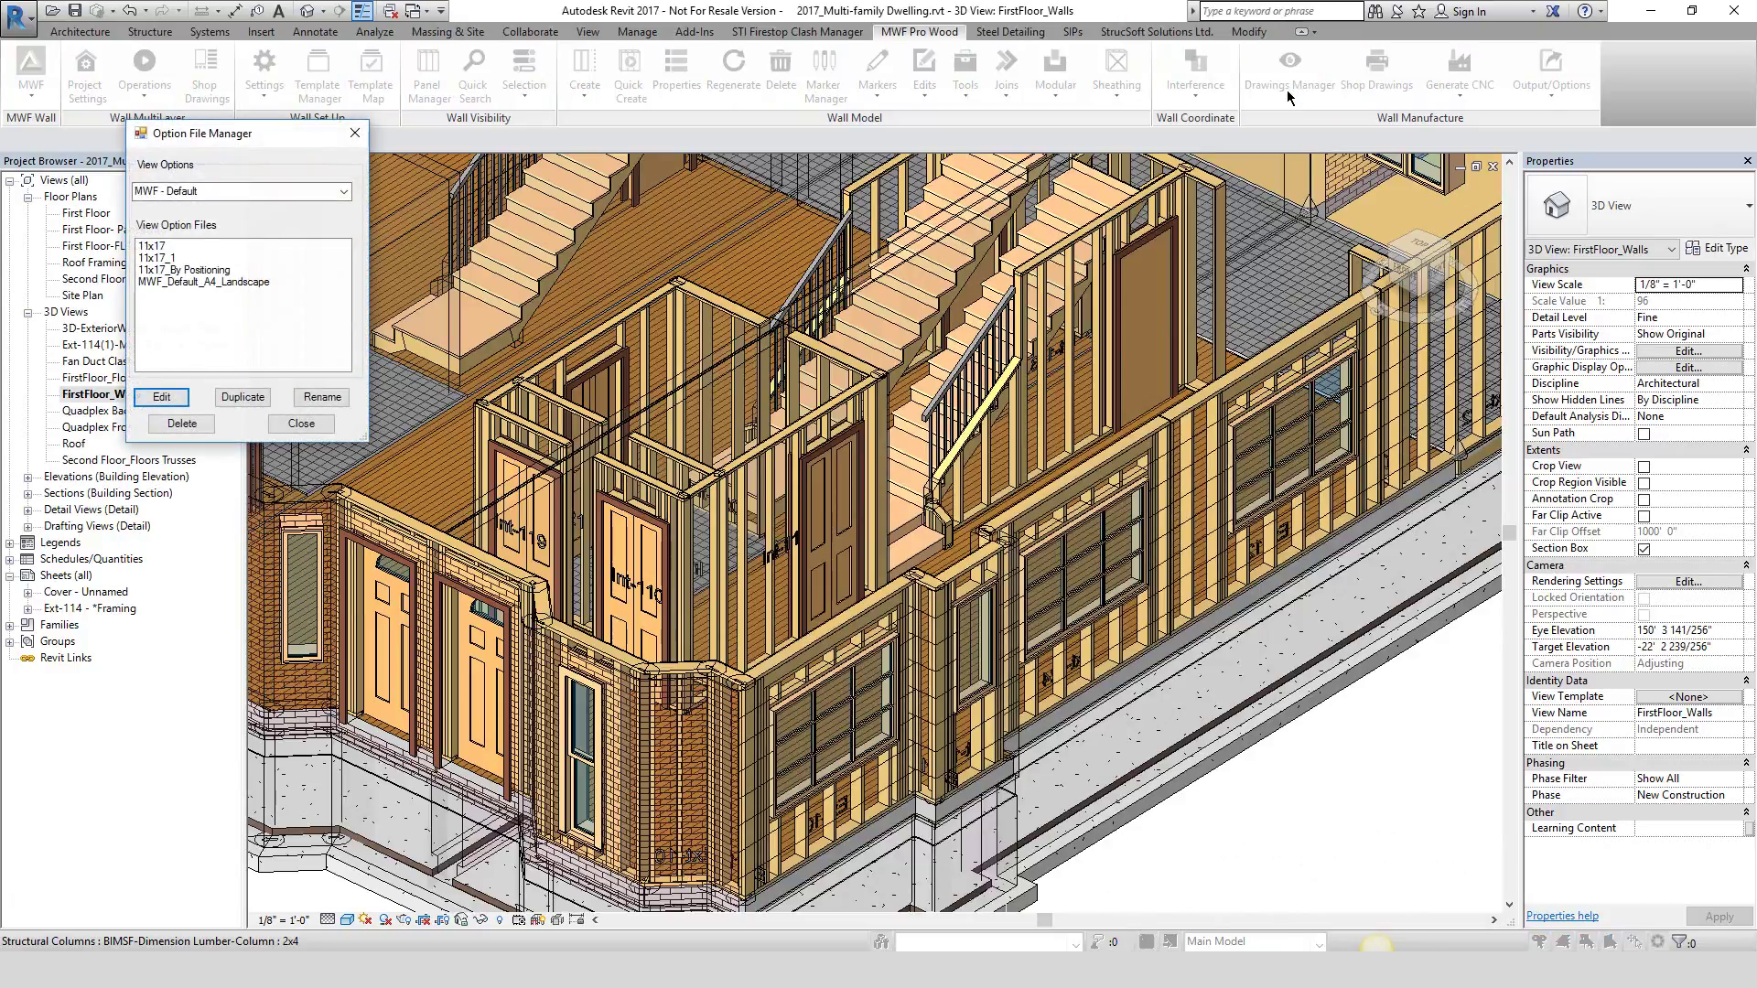
left_click(356, 133)
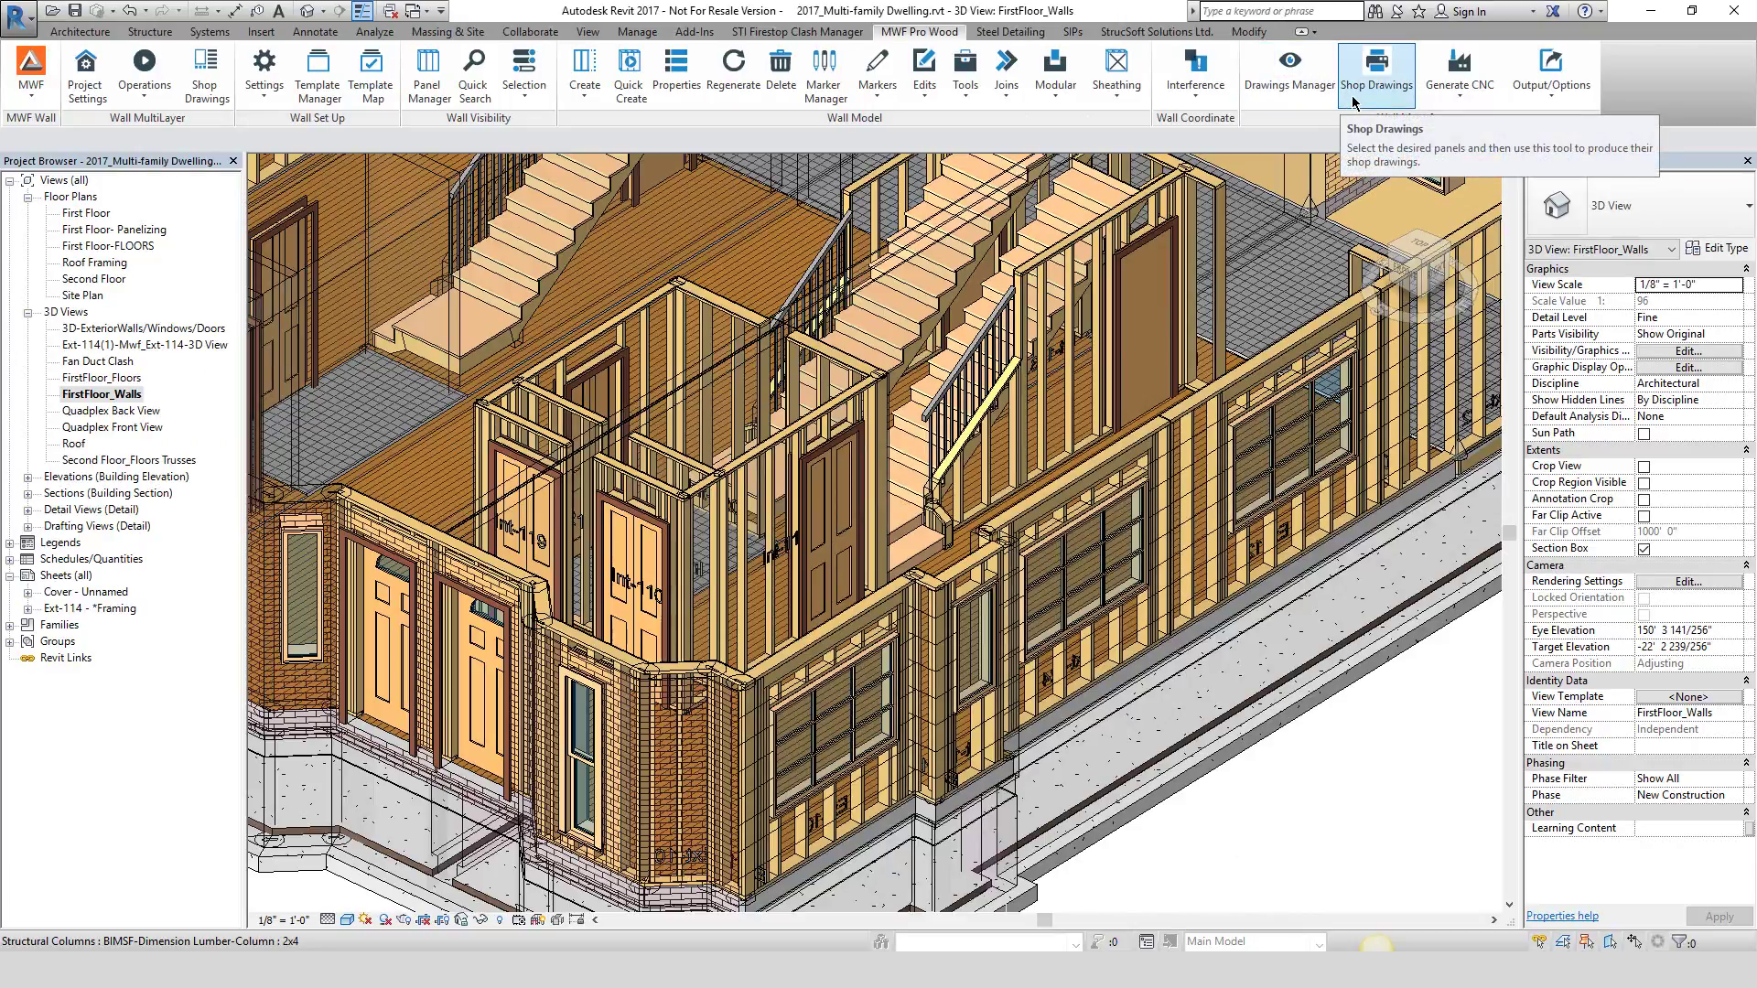
left_click(1443, 96)
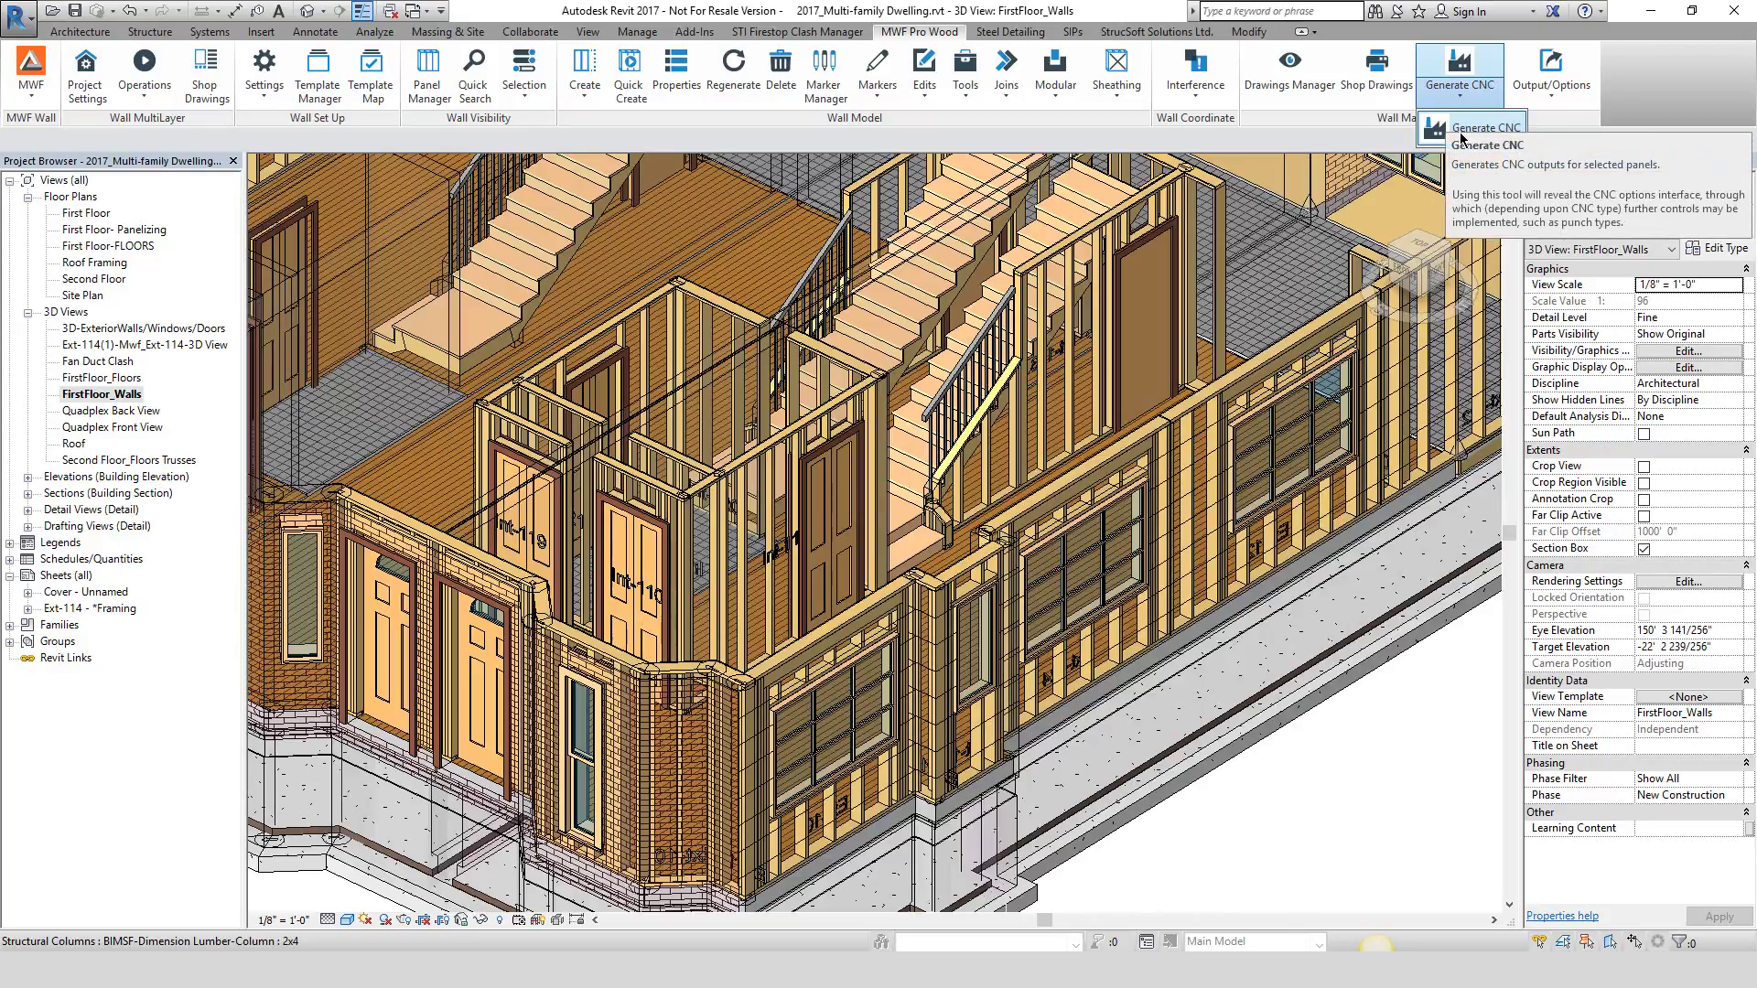
left_click(1553, 101)
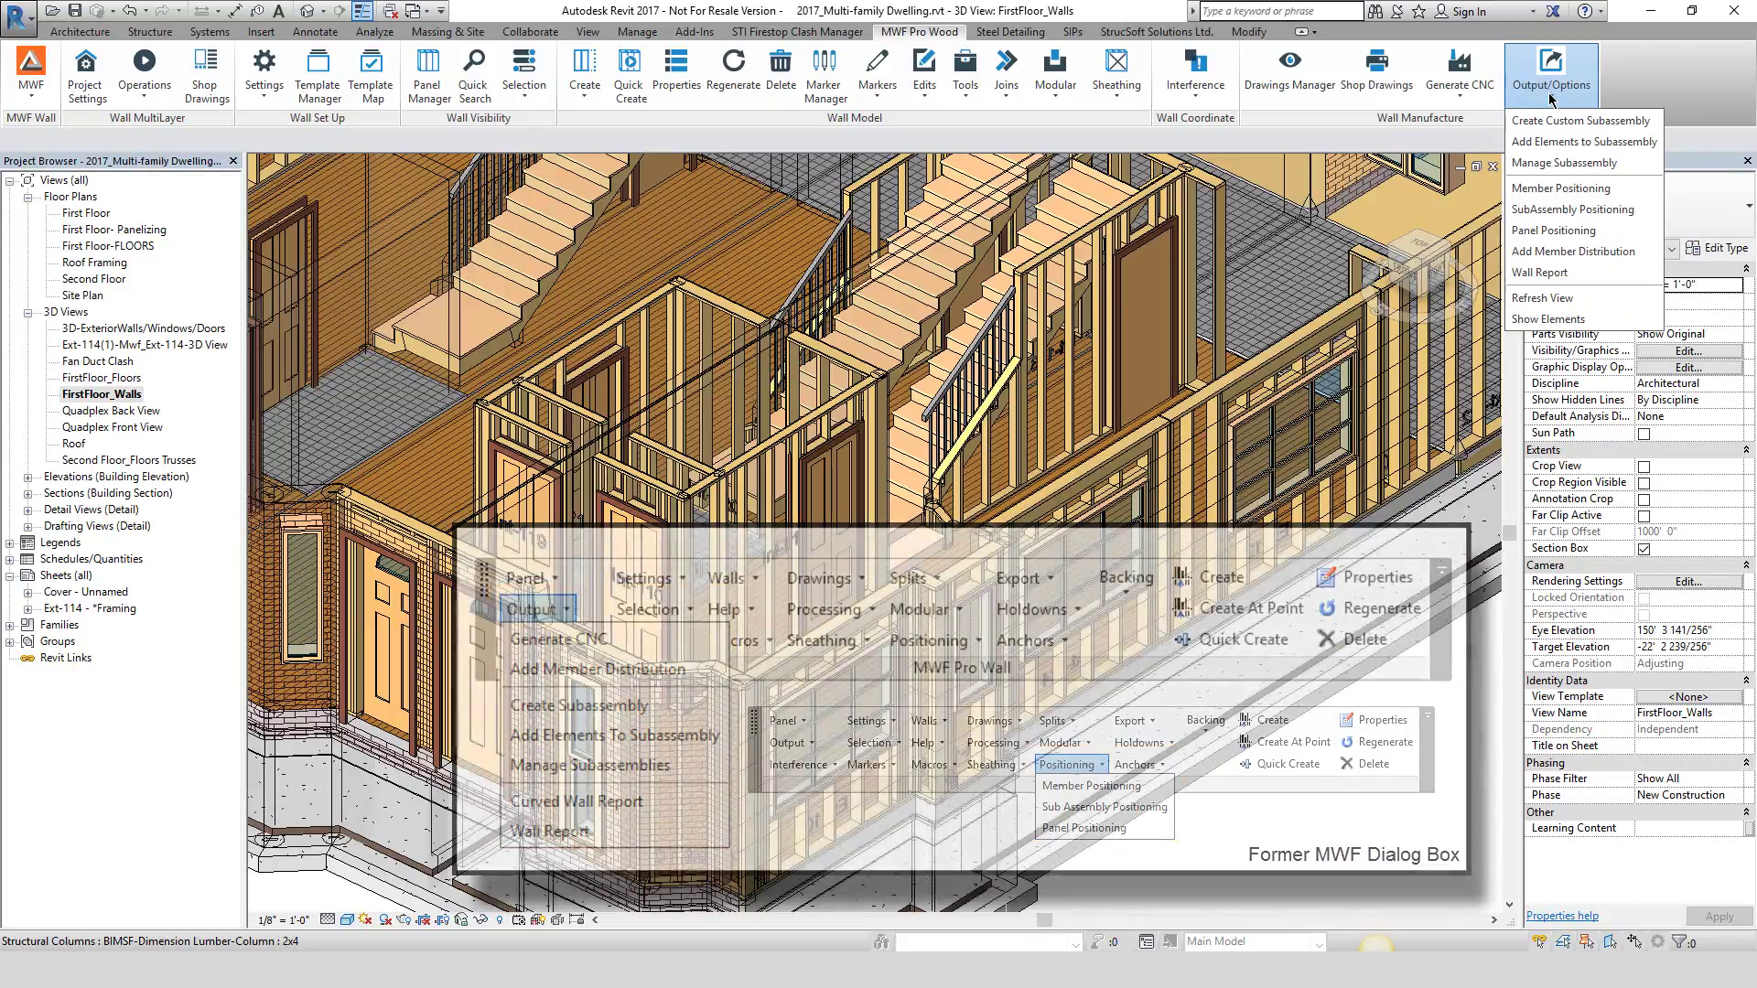
left_click(1552, 101)
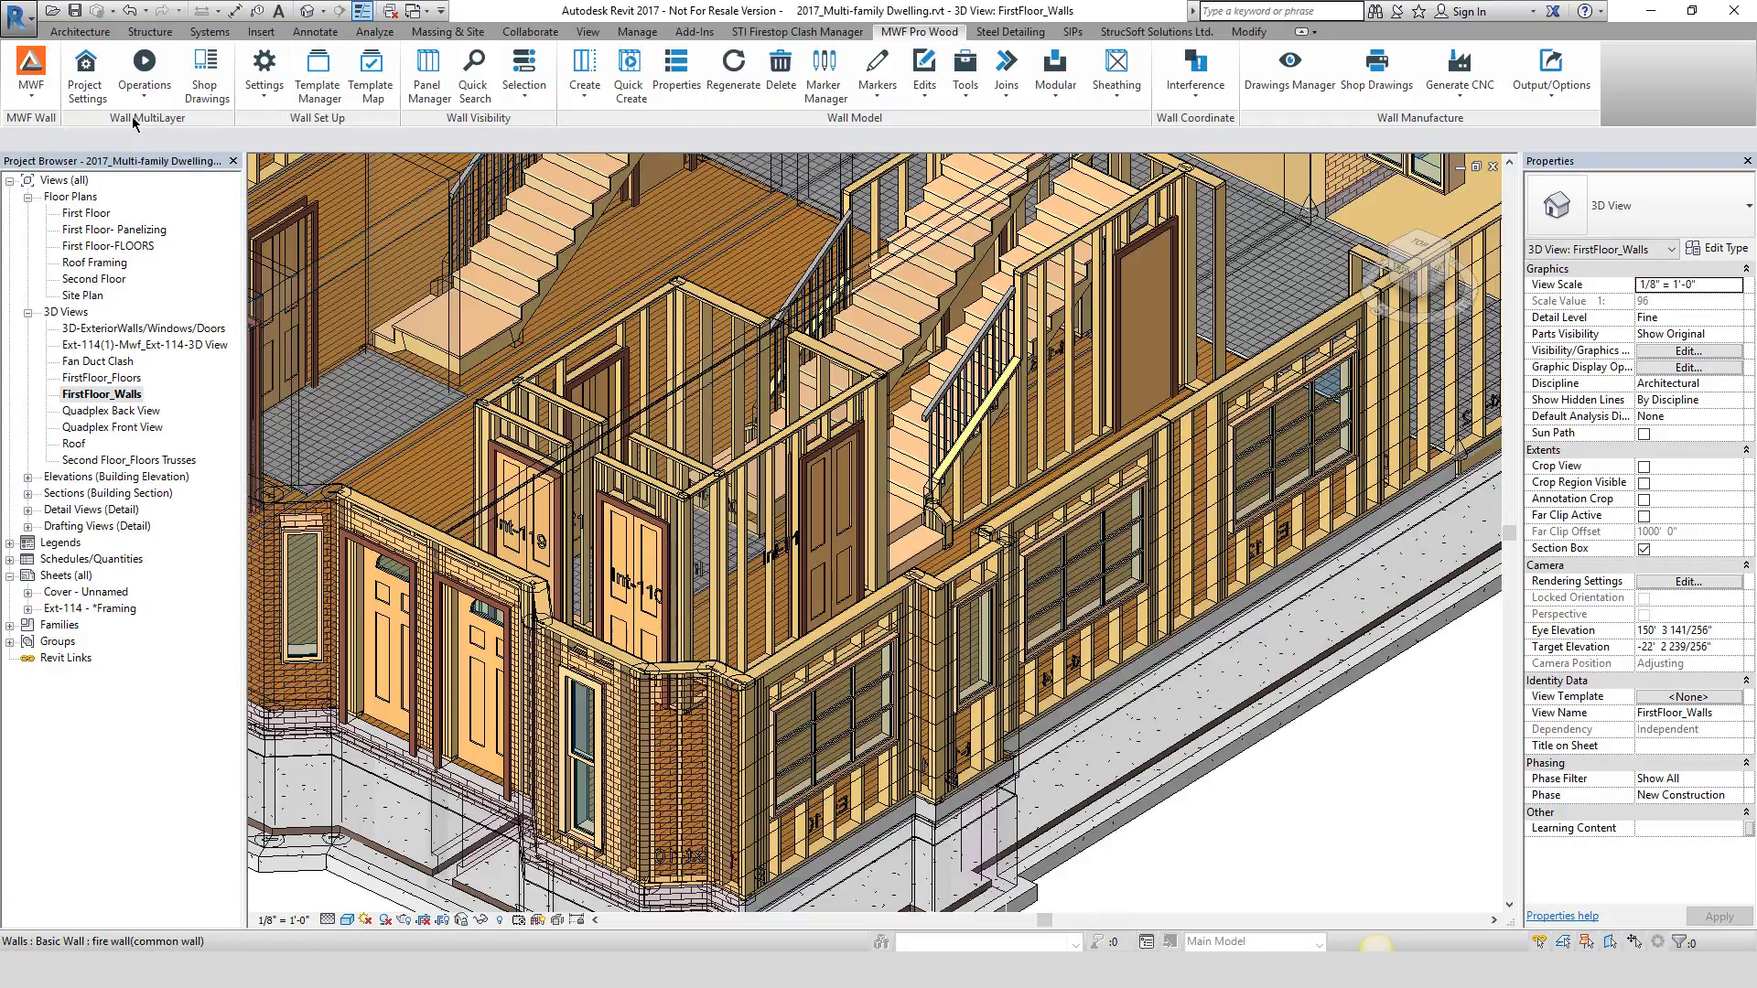
- Float the multilayer tool group and edit the fire wall's type structure
left_click_drag(132, 125, 356, 248)
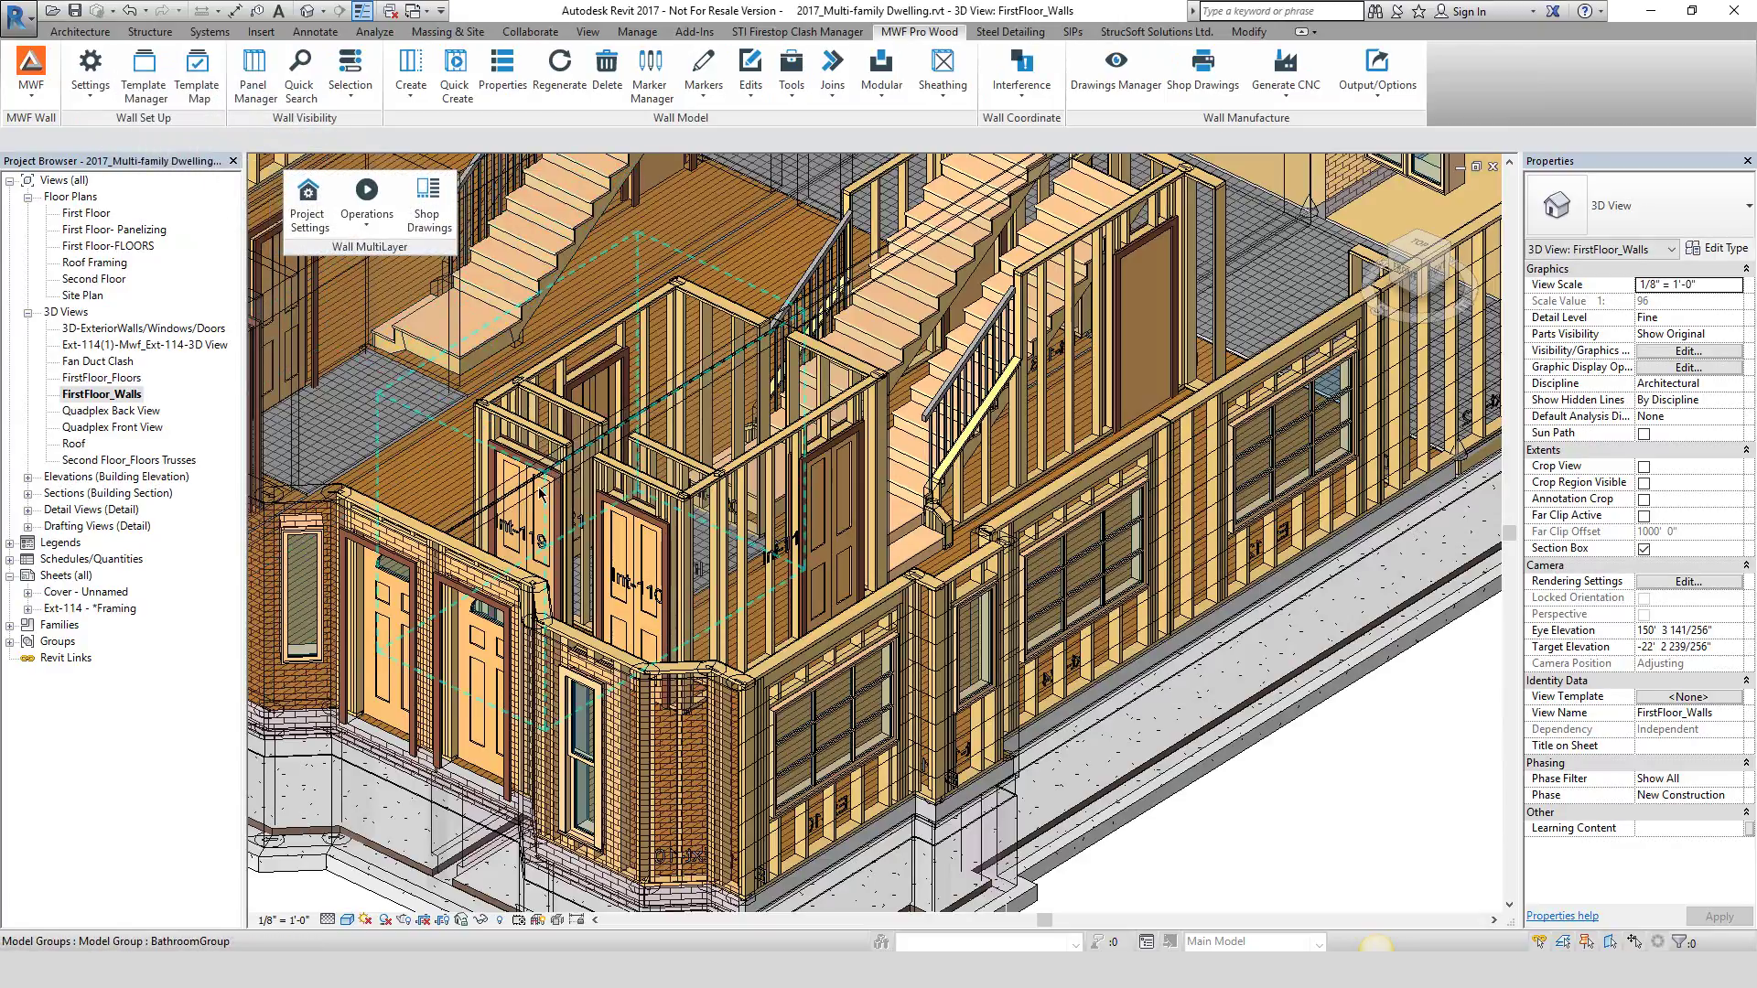
left_click(473, 540)
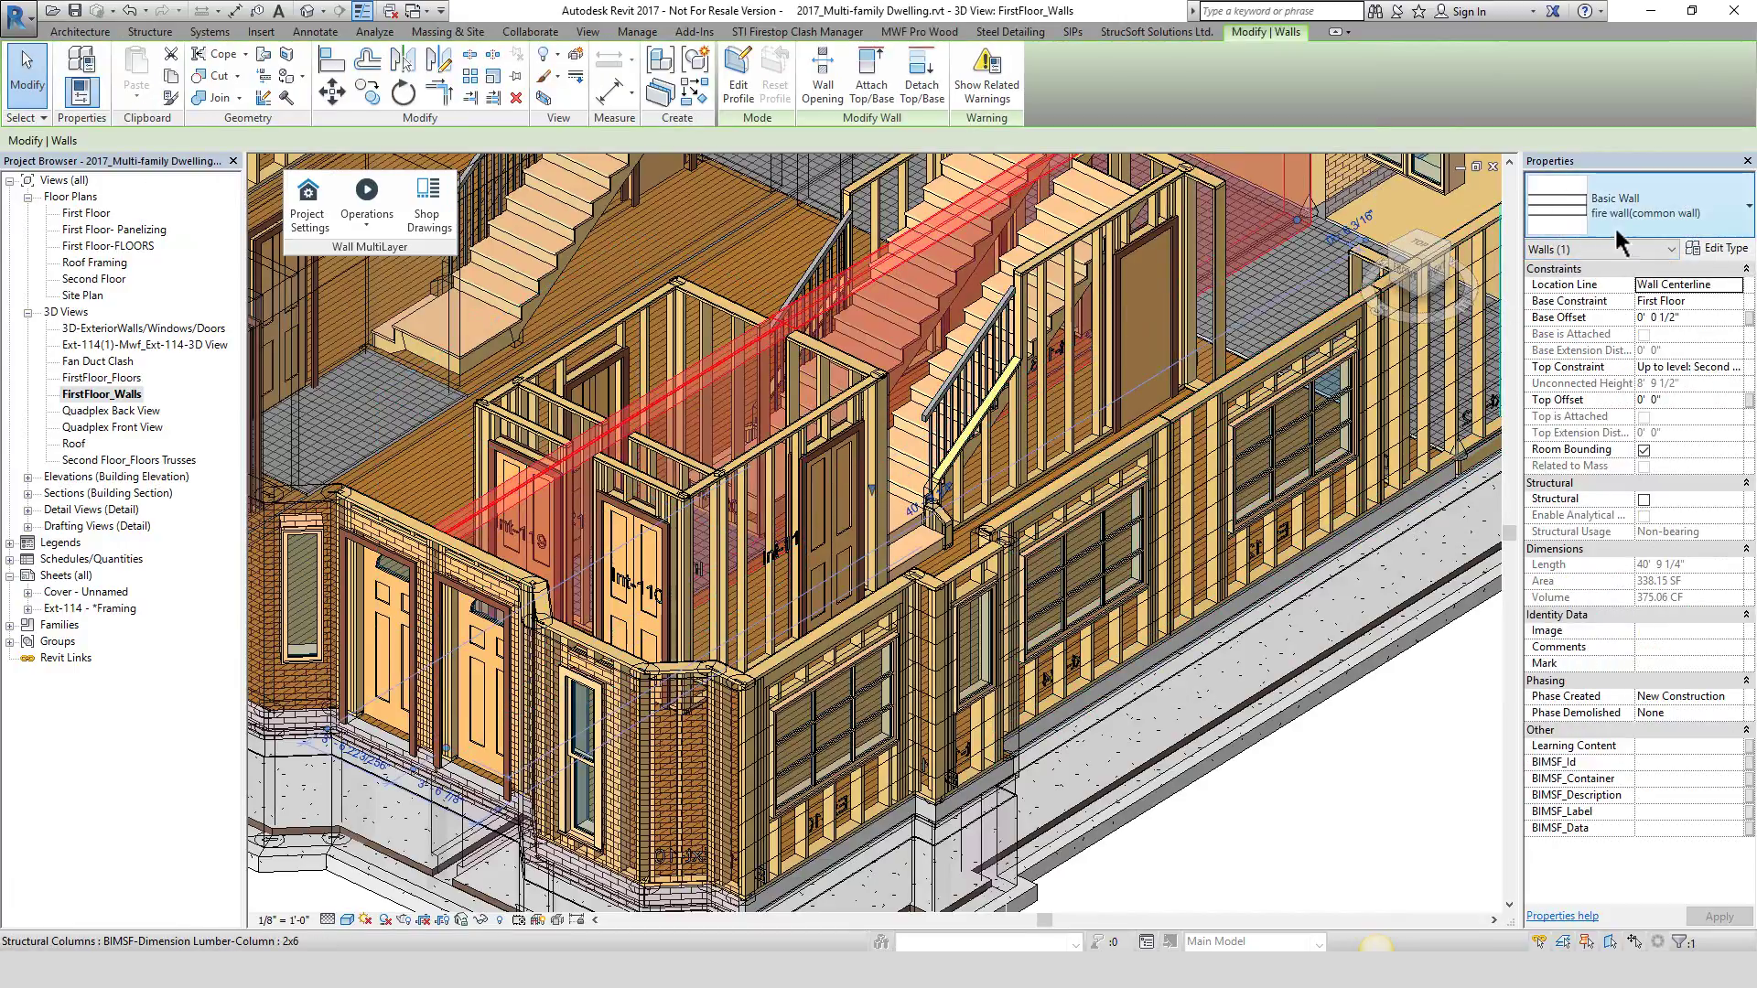
left_click(1724, 249)
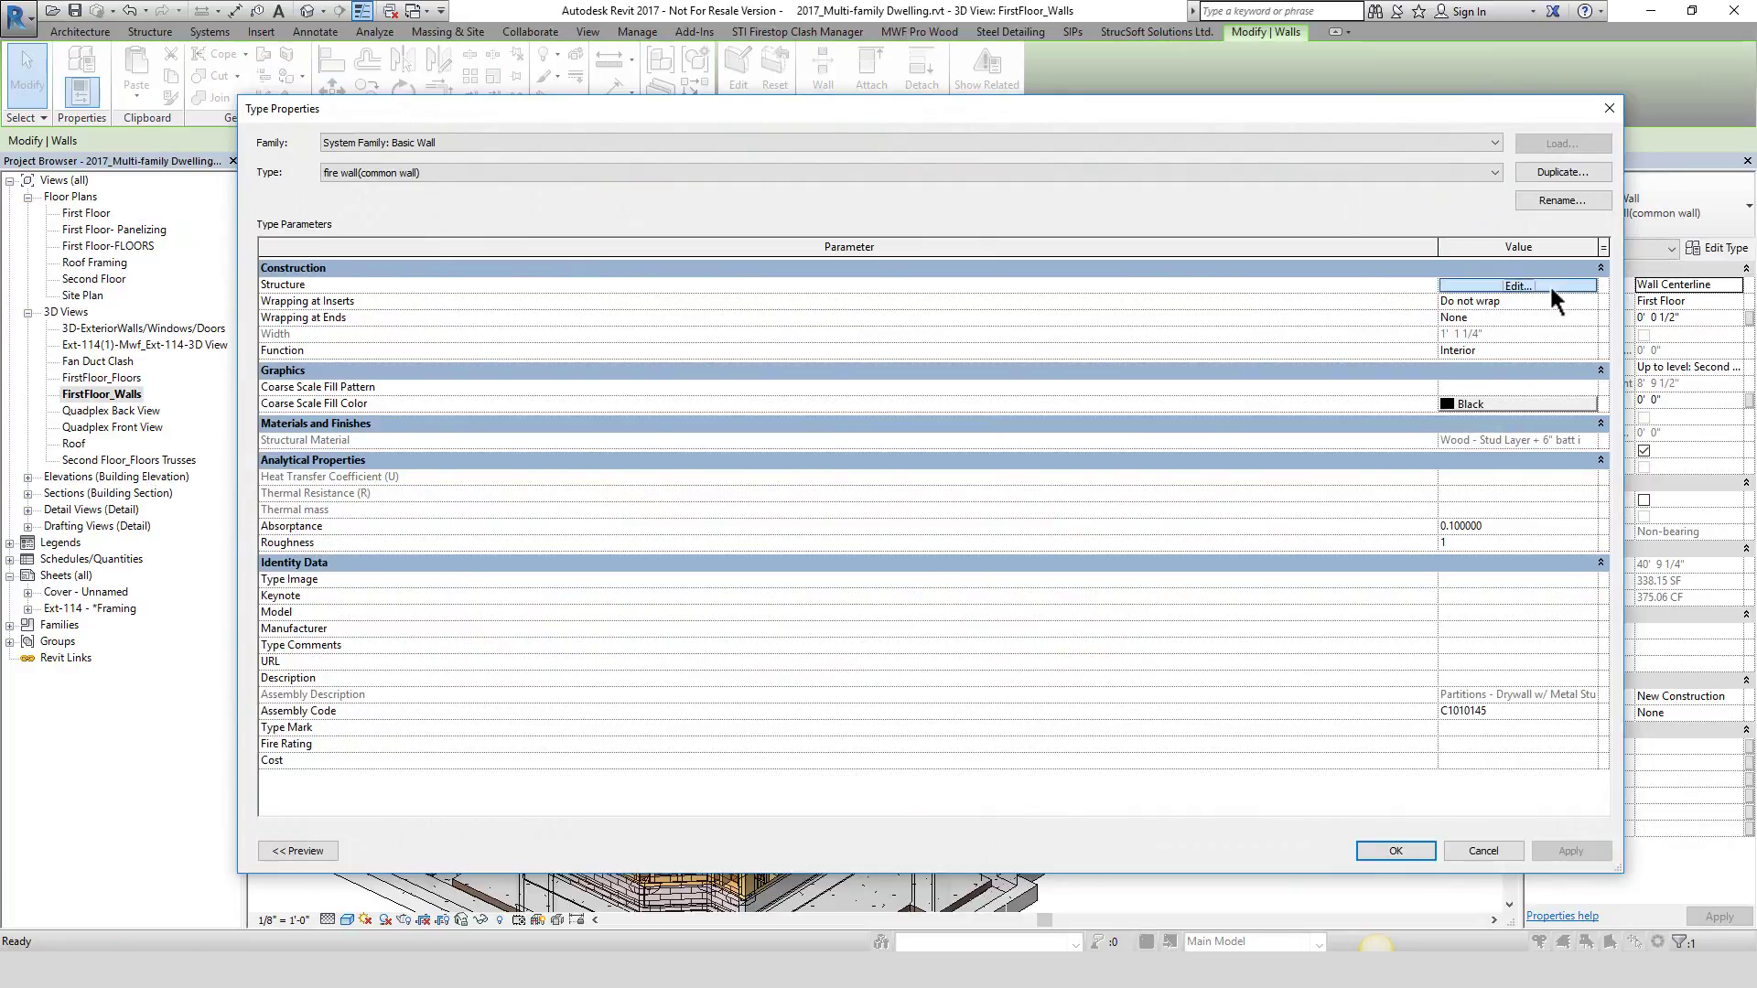
left_click(1550, 284)
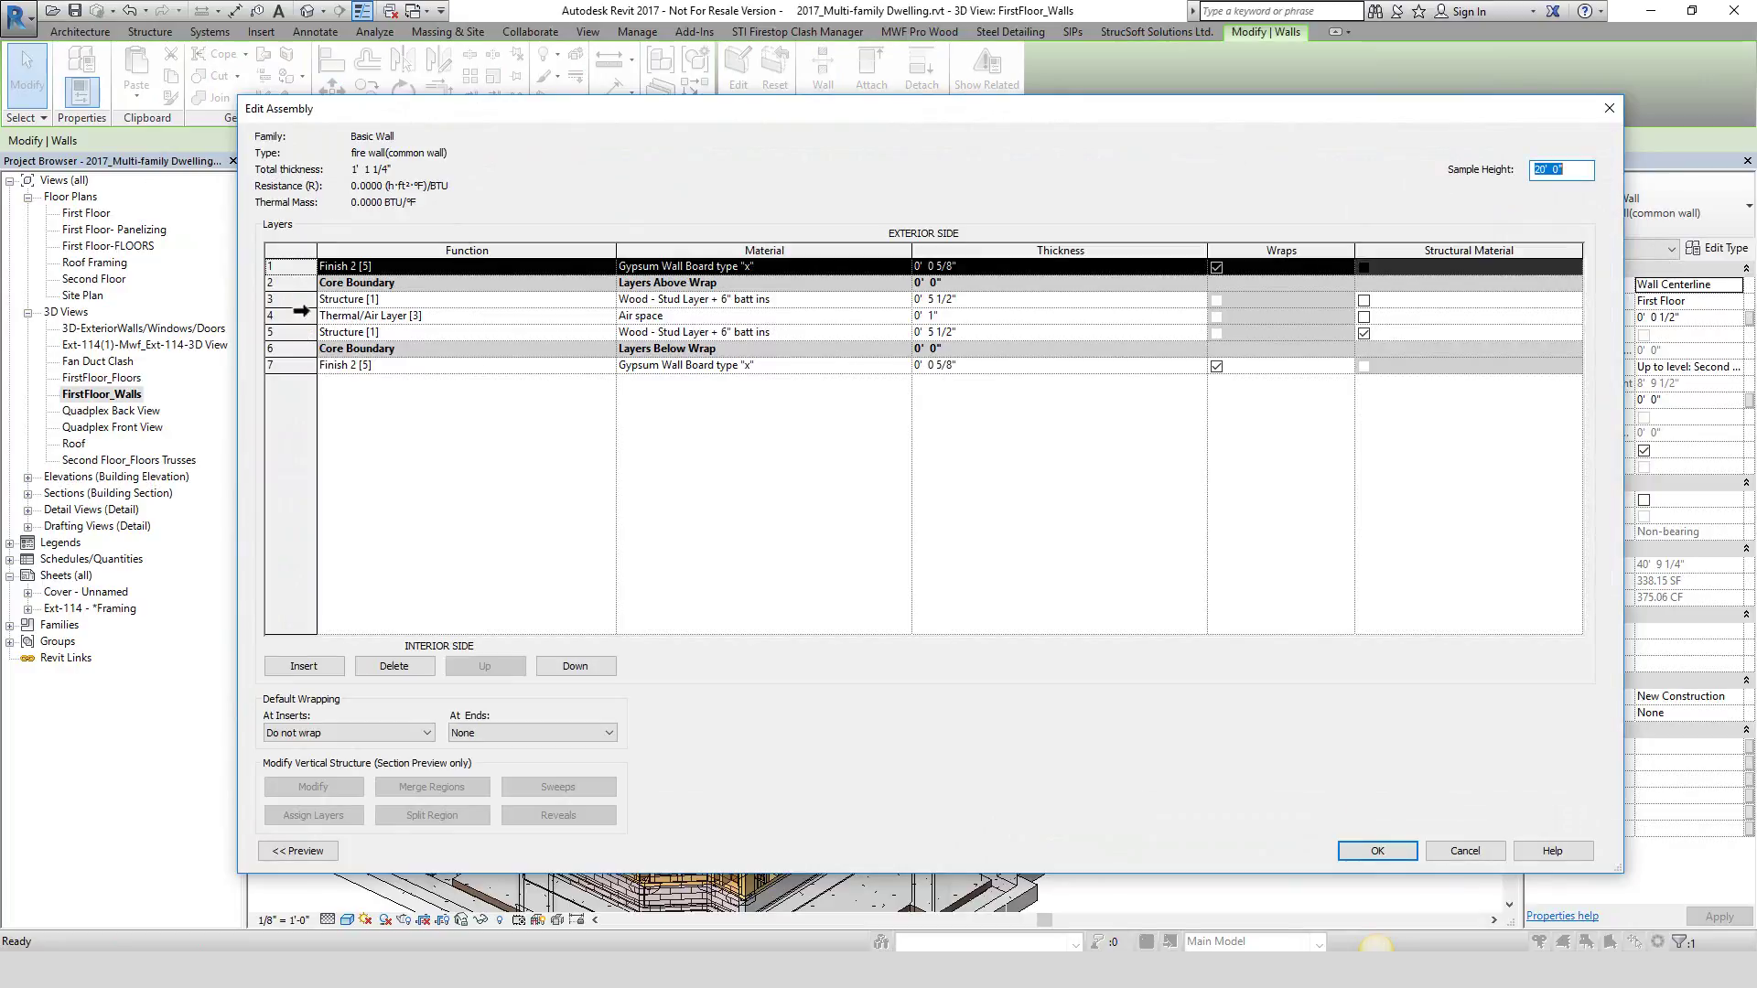
- Inspect both stud layers, then cancel the assembly and type properties without changes
left_click(315, 297)
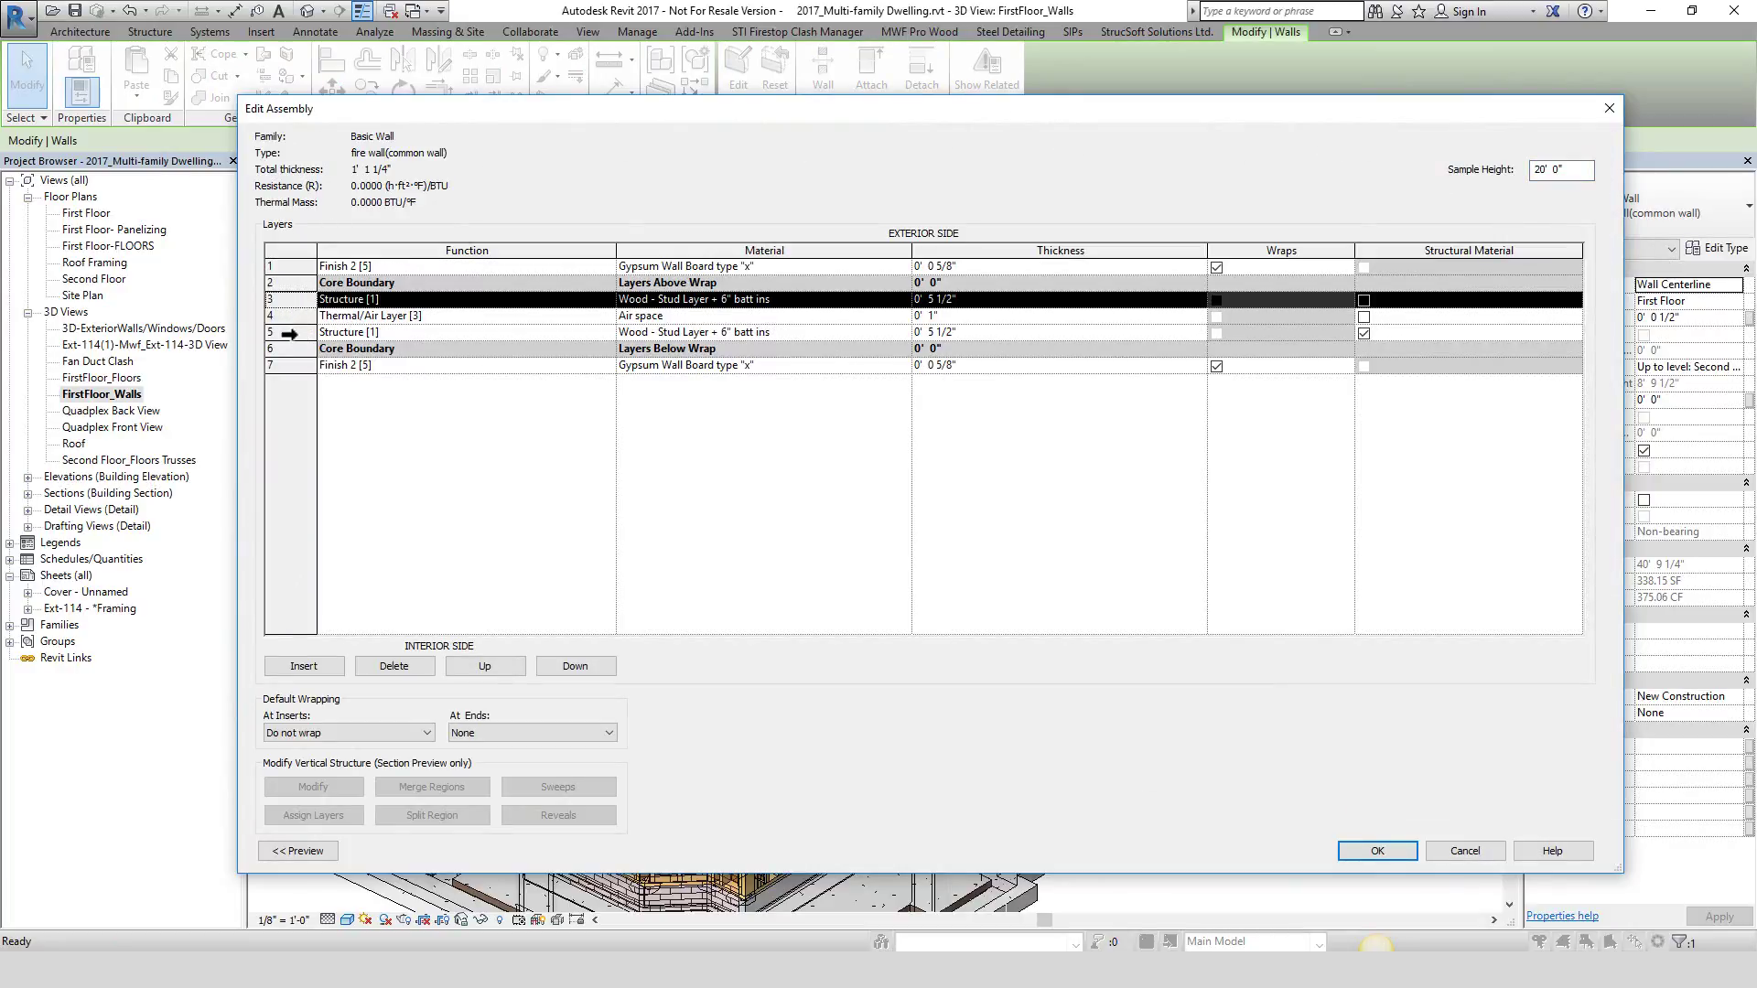
left_click(289, 334)
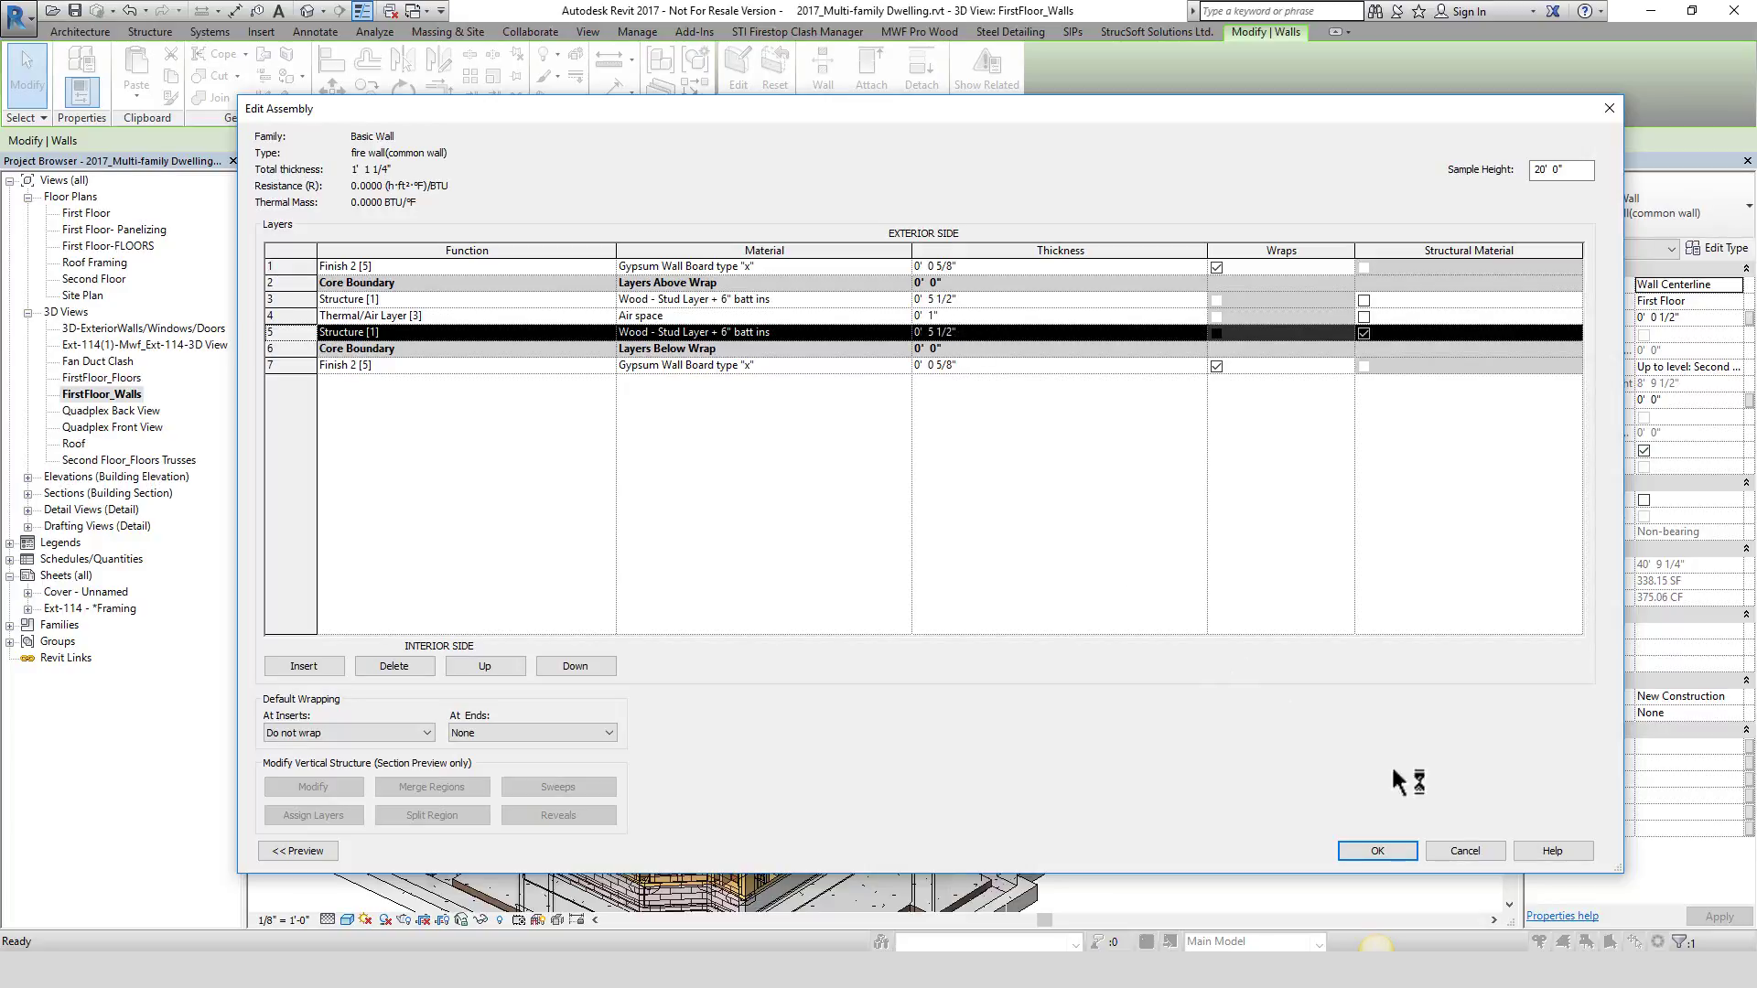
left_click(1458, 849)
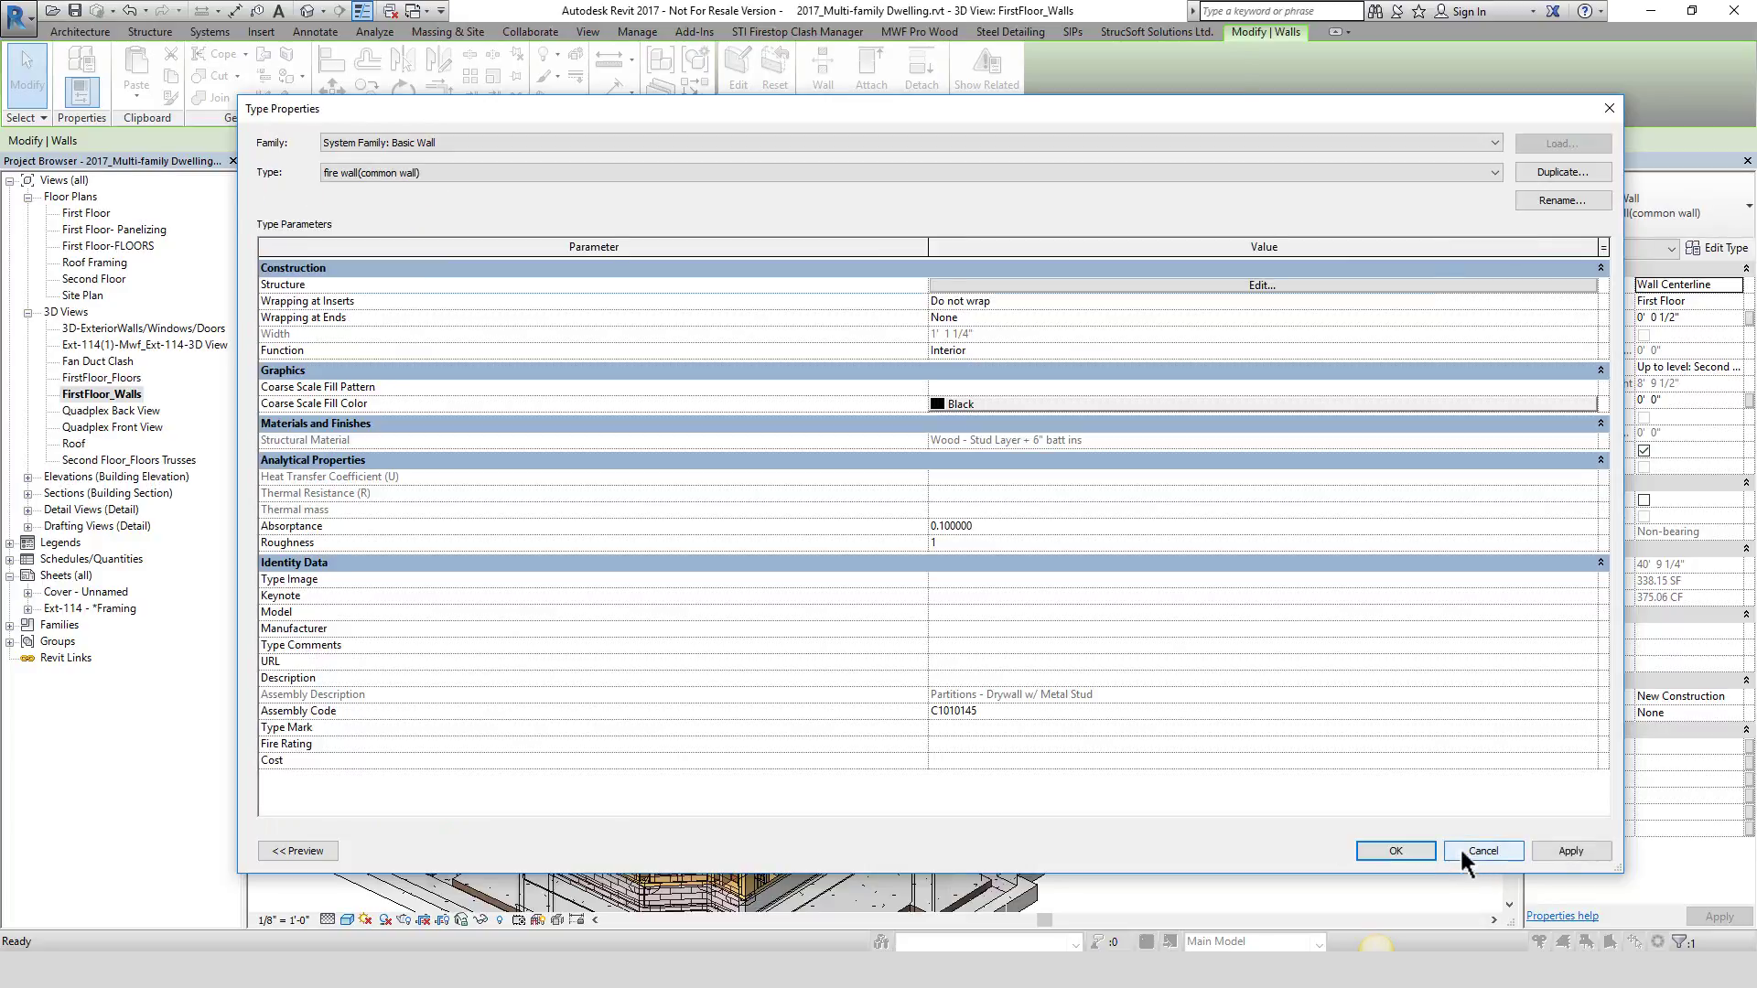
left_click(1460, 850)
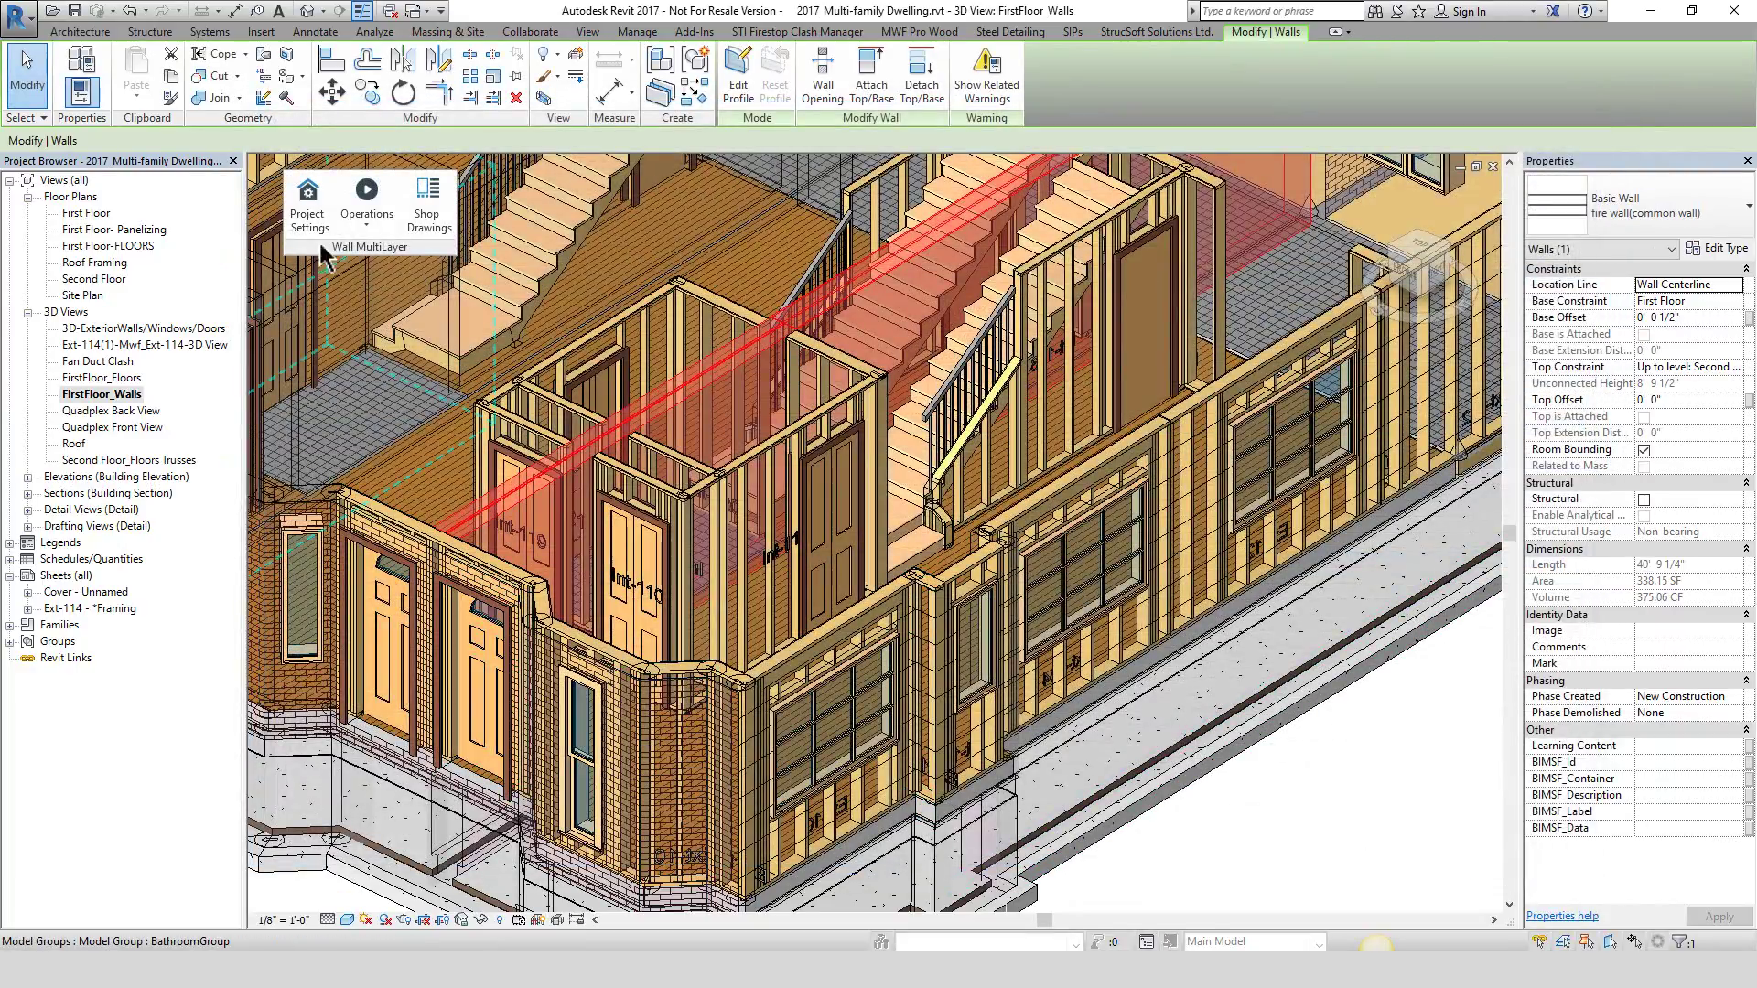
- In the Wall Type Map, assign MultiFamilyDwelling ChaseWall to the fire wall's first stud layer
left_click(307, 218)
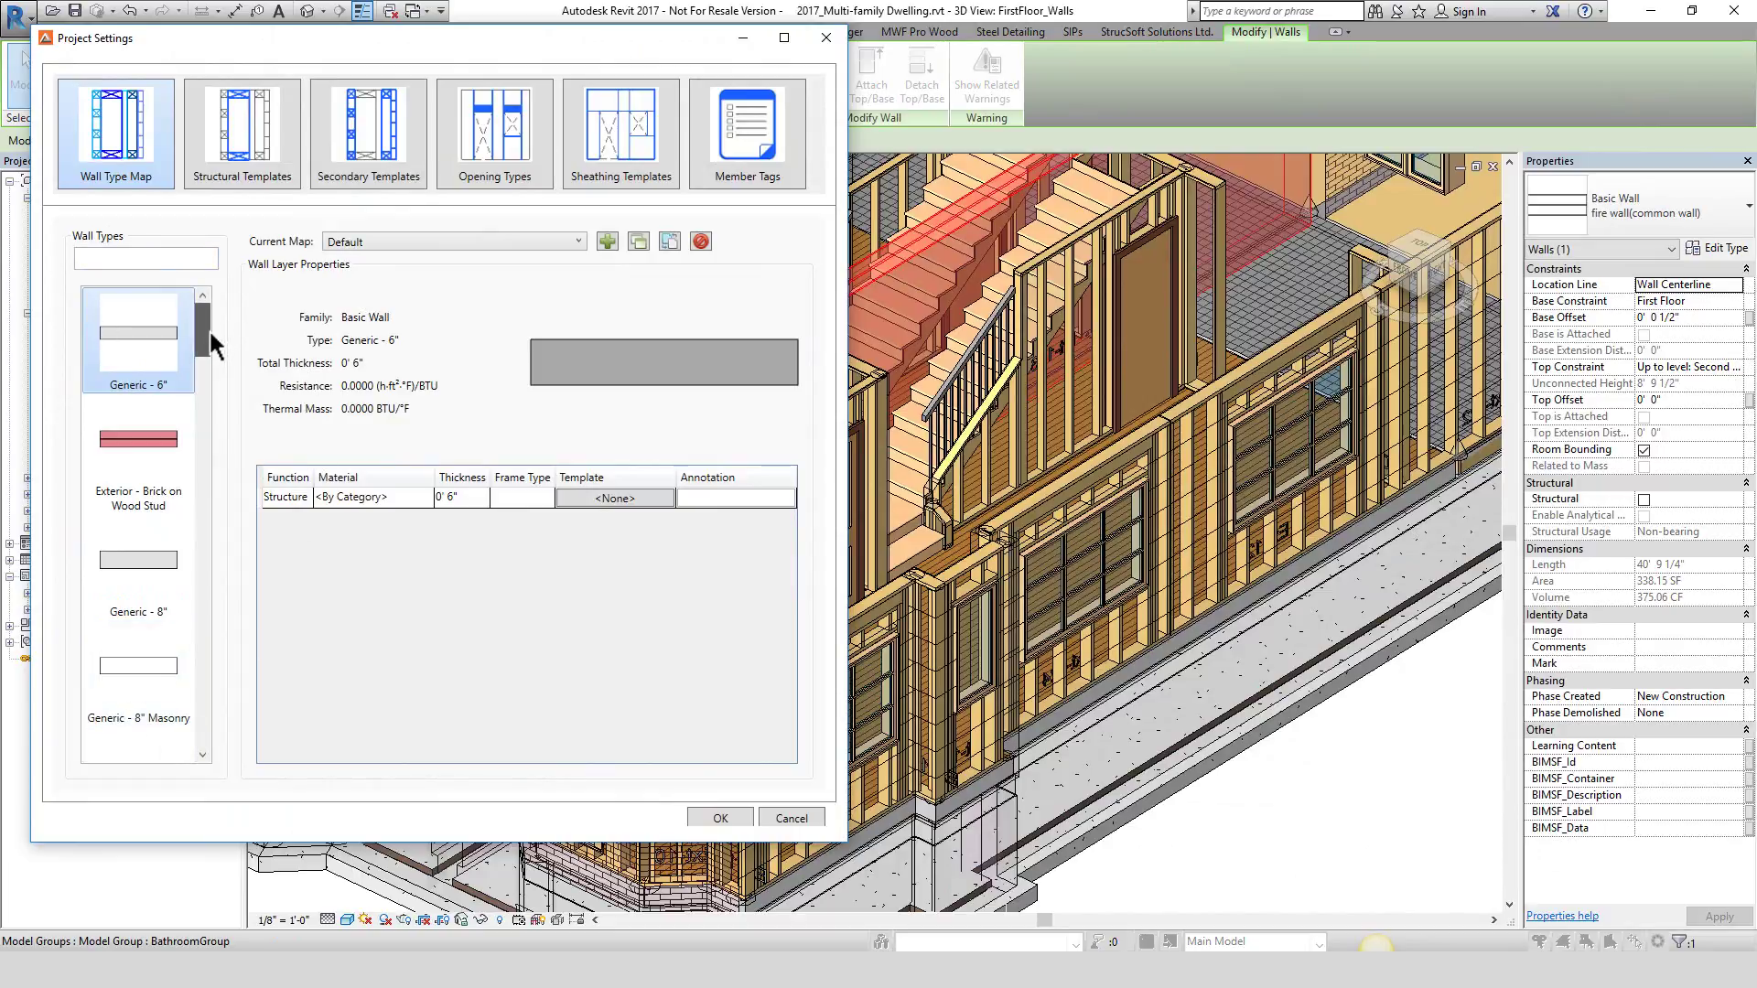
left_click_drag(207, 337, 210, 617)
left_click(146, 620)
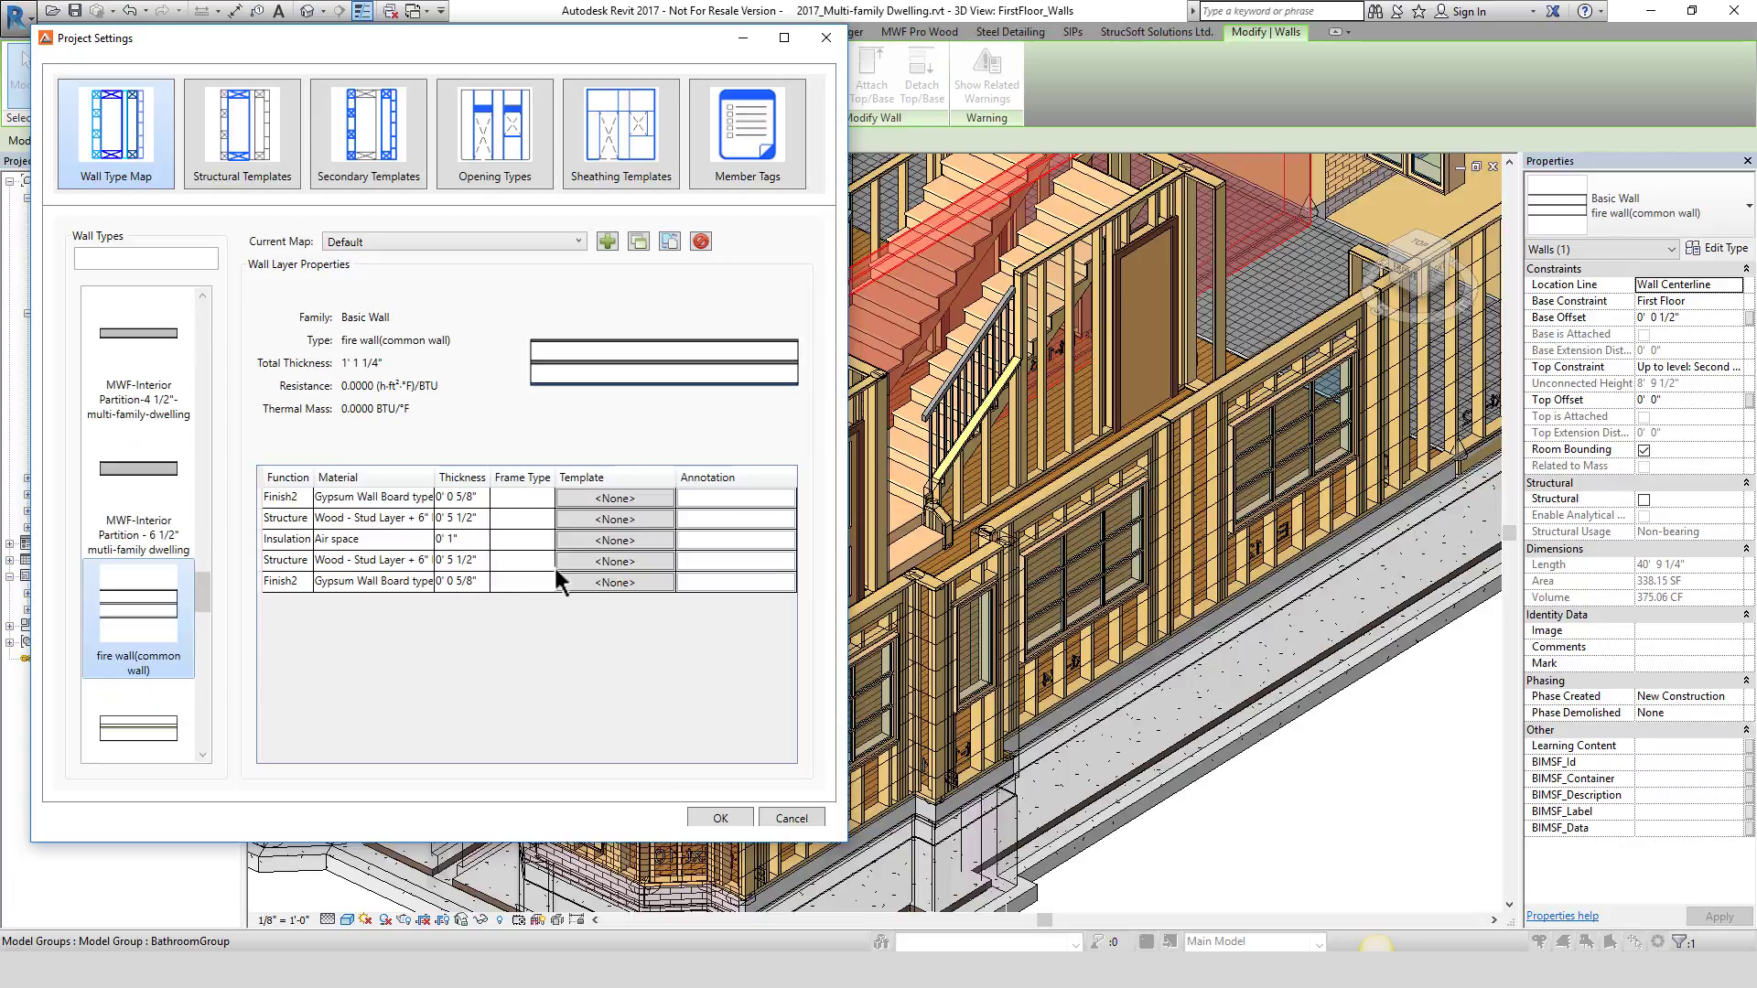
left_click(602, 523)
left_click(589, 526)
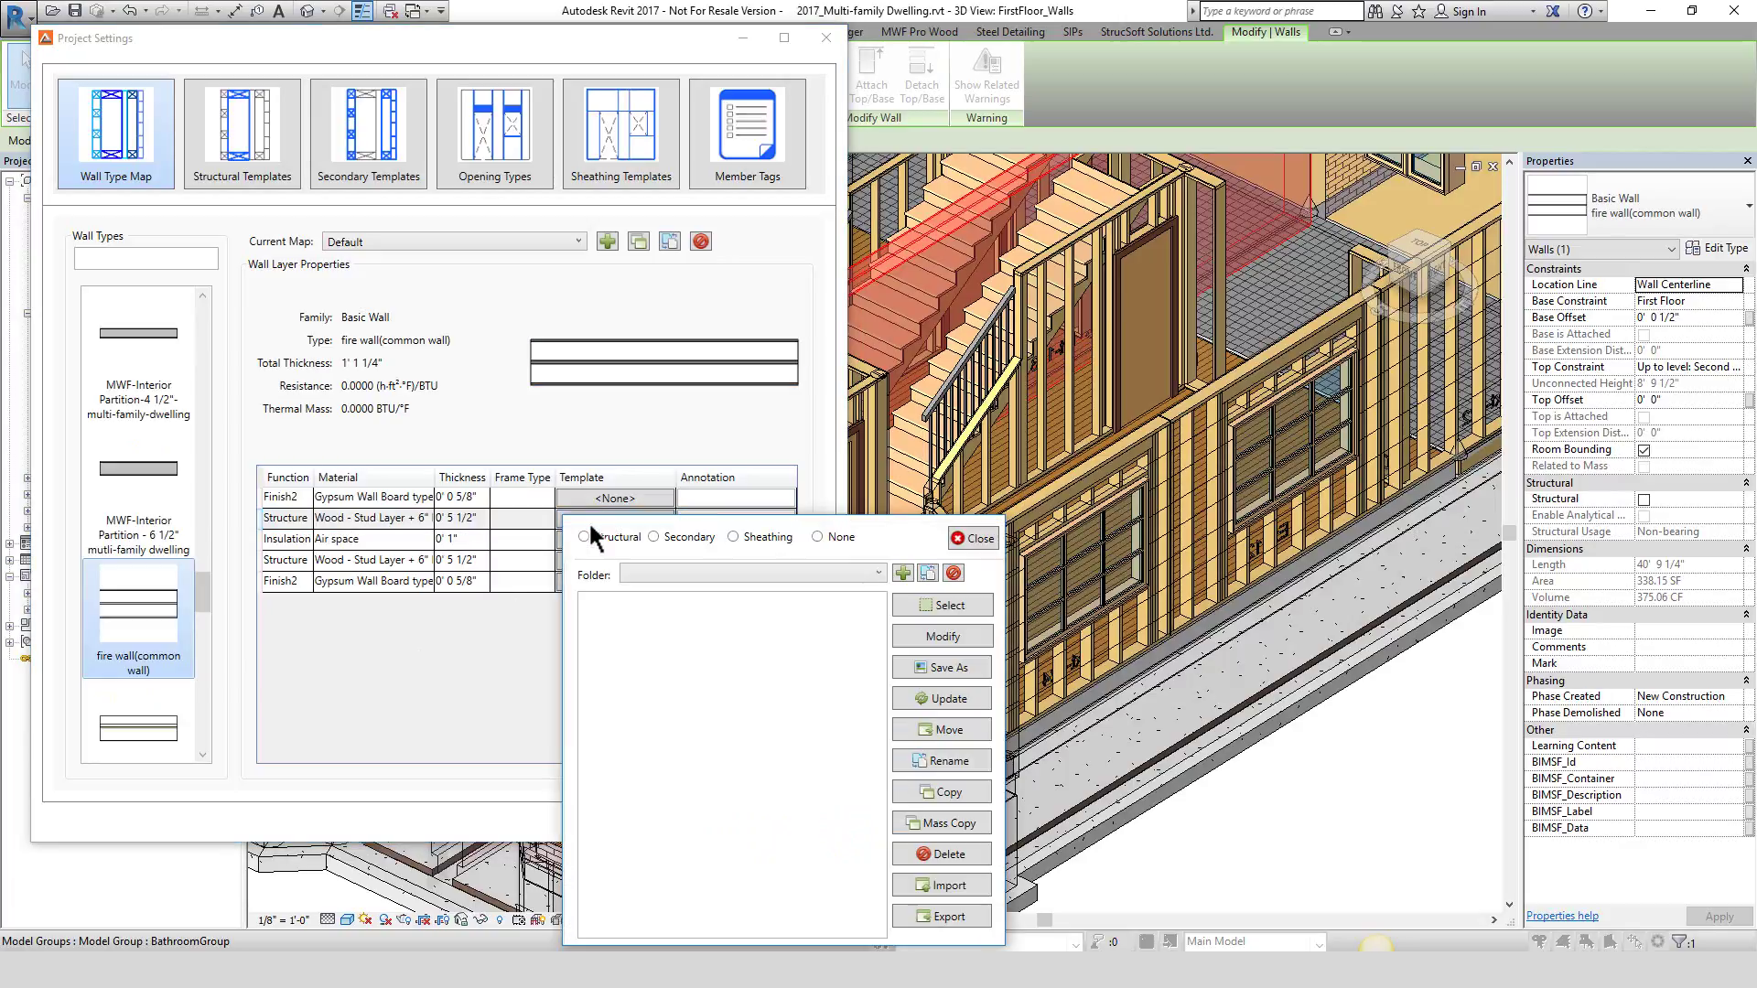
left_click(586, 537)
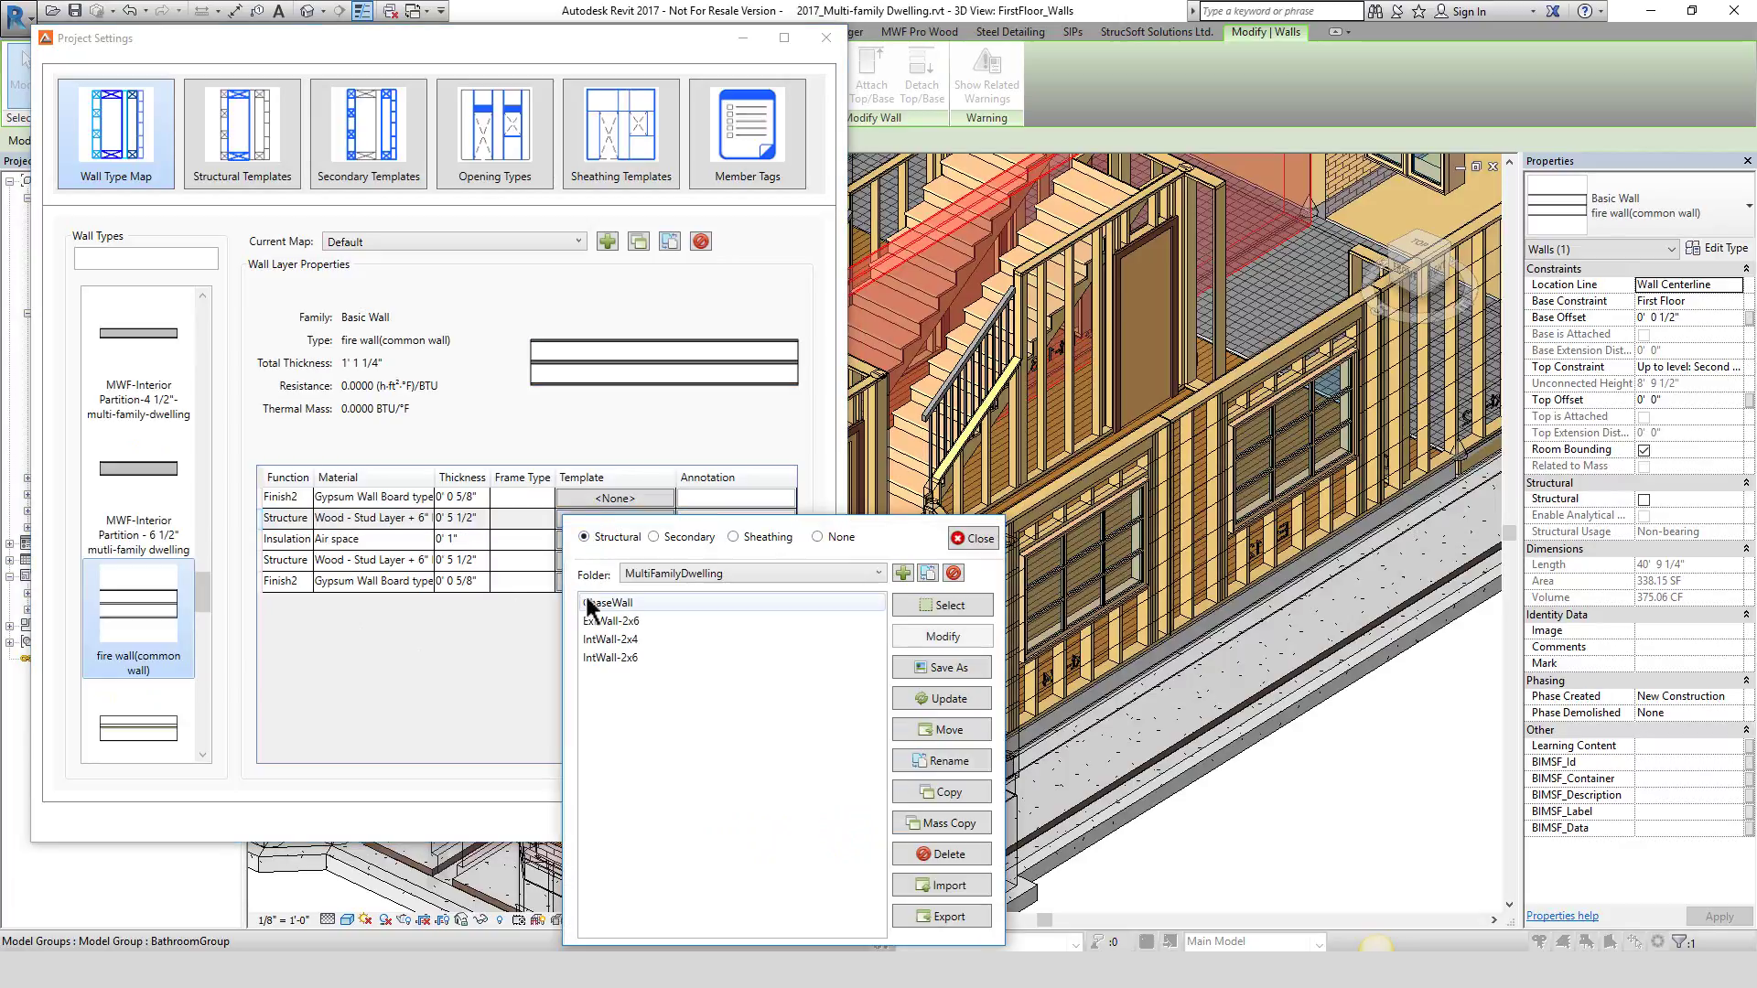
left_click(924, 606)
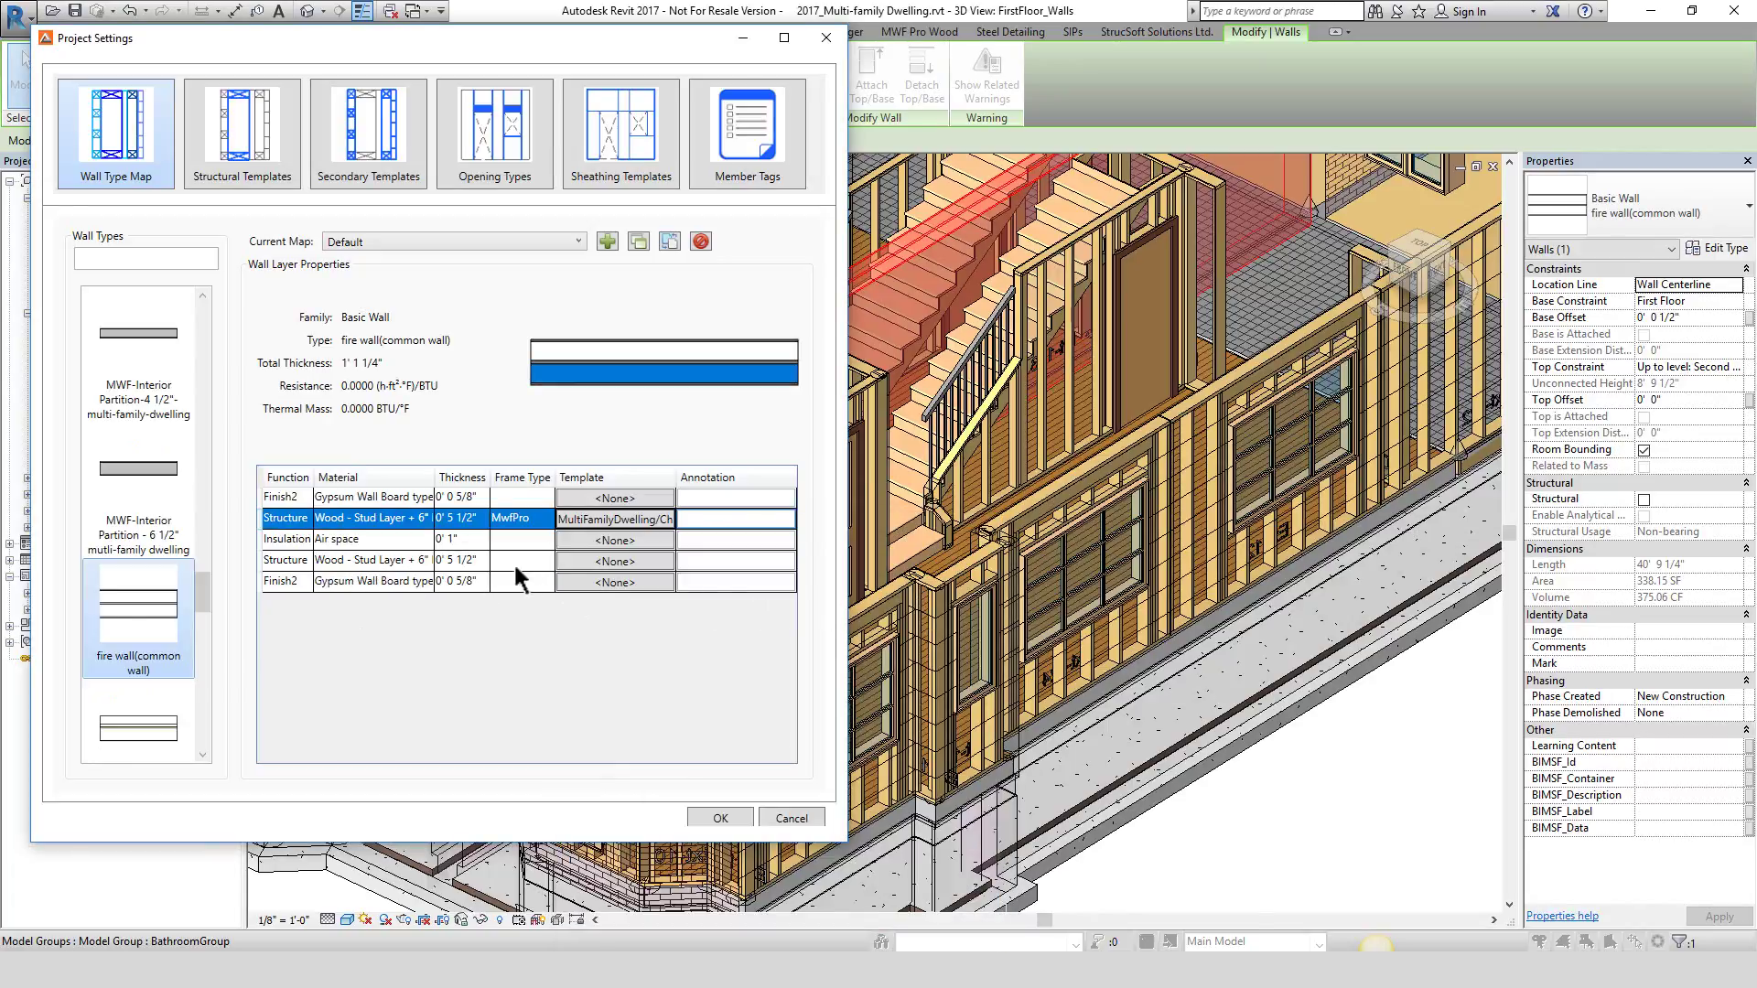
- Assign ChaseWall to the second stud layer, then review the structural and secondary templates
left_click(628, 562)
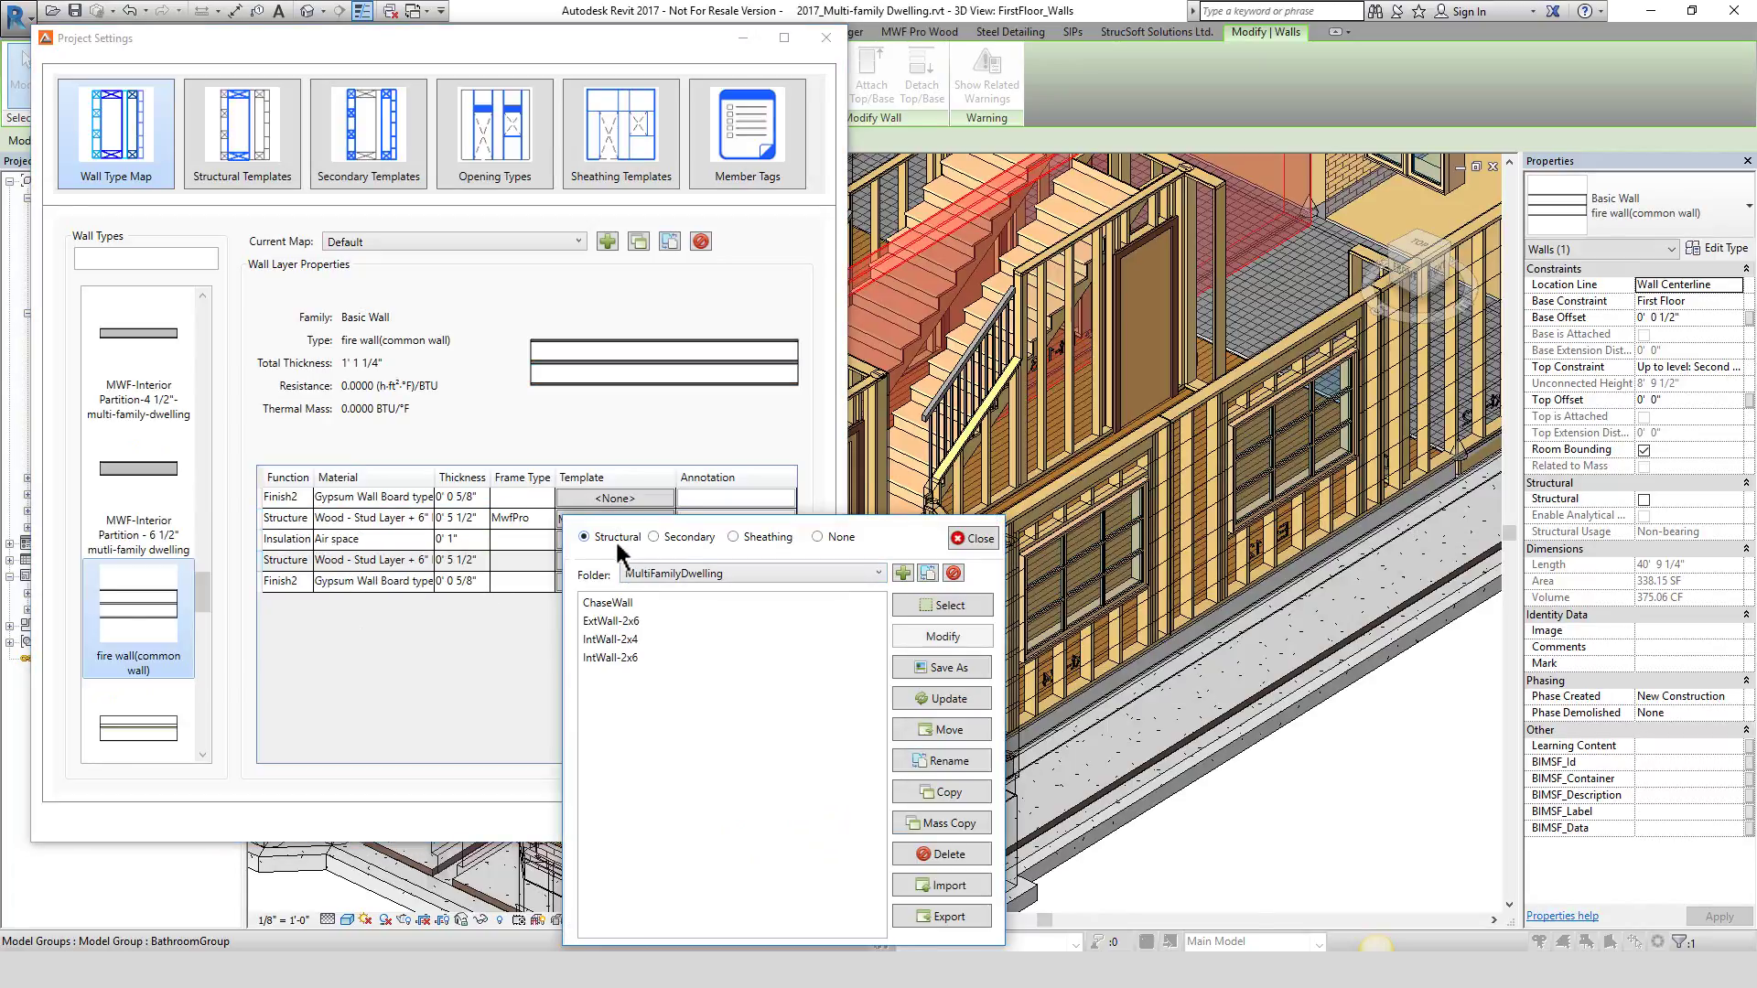
left_click(608, 603)
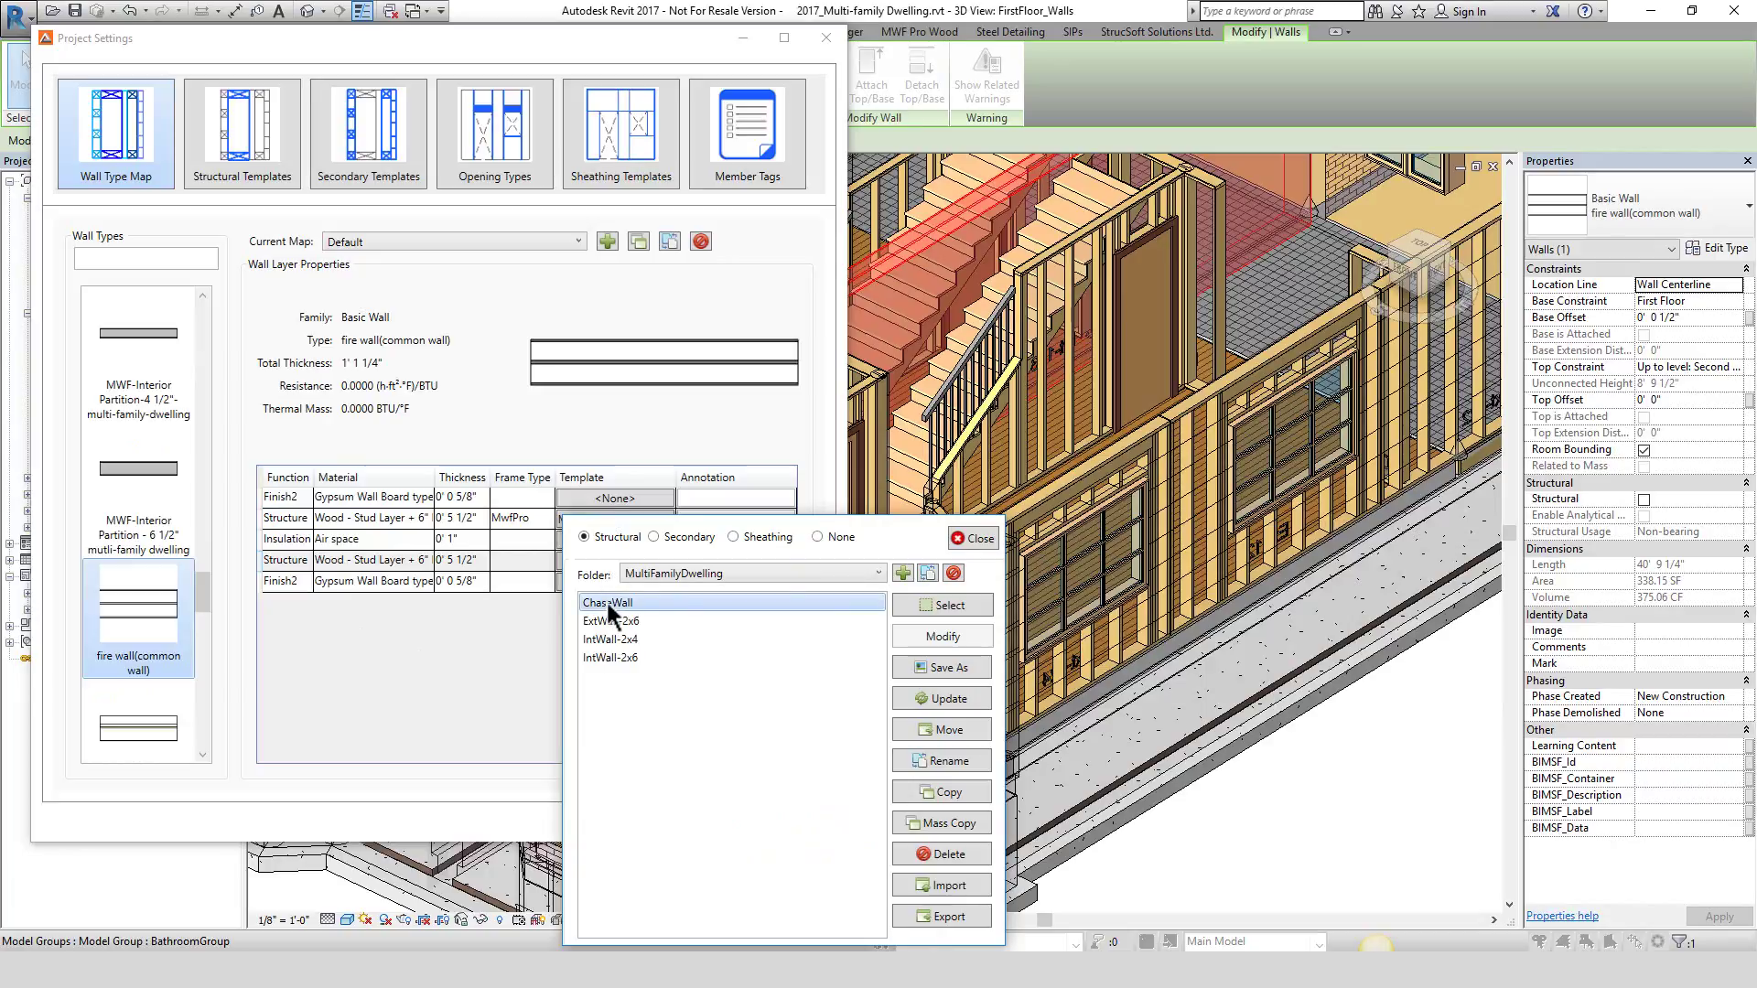
left_click(909, 611)
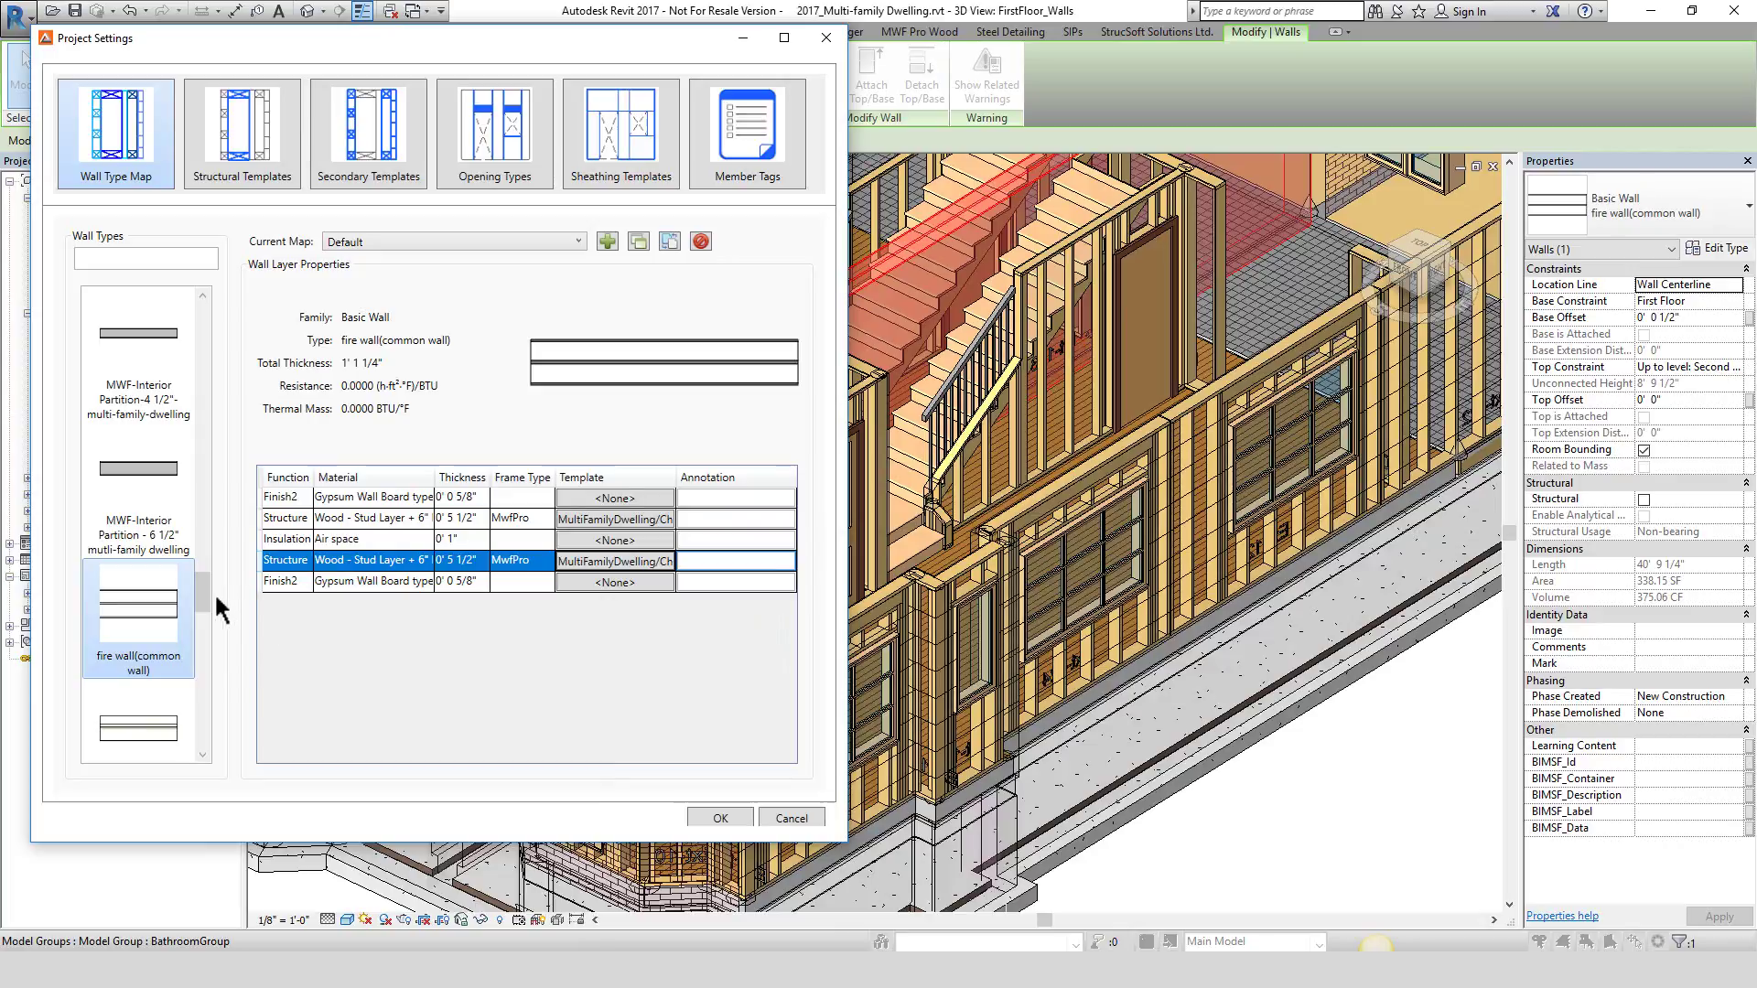
left_click(209, 165)
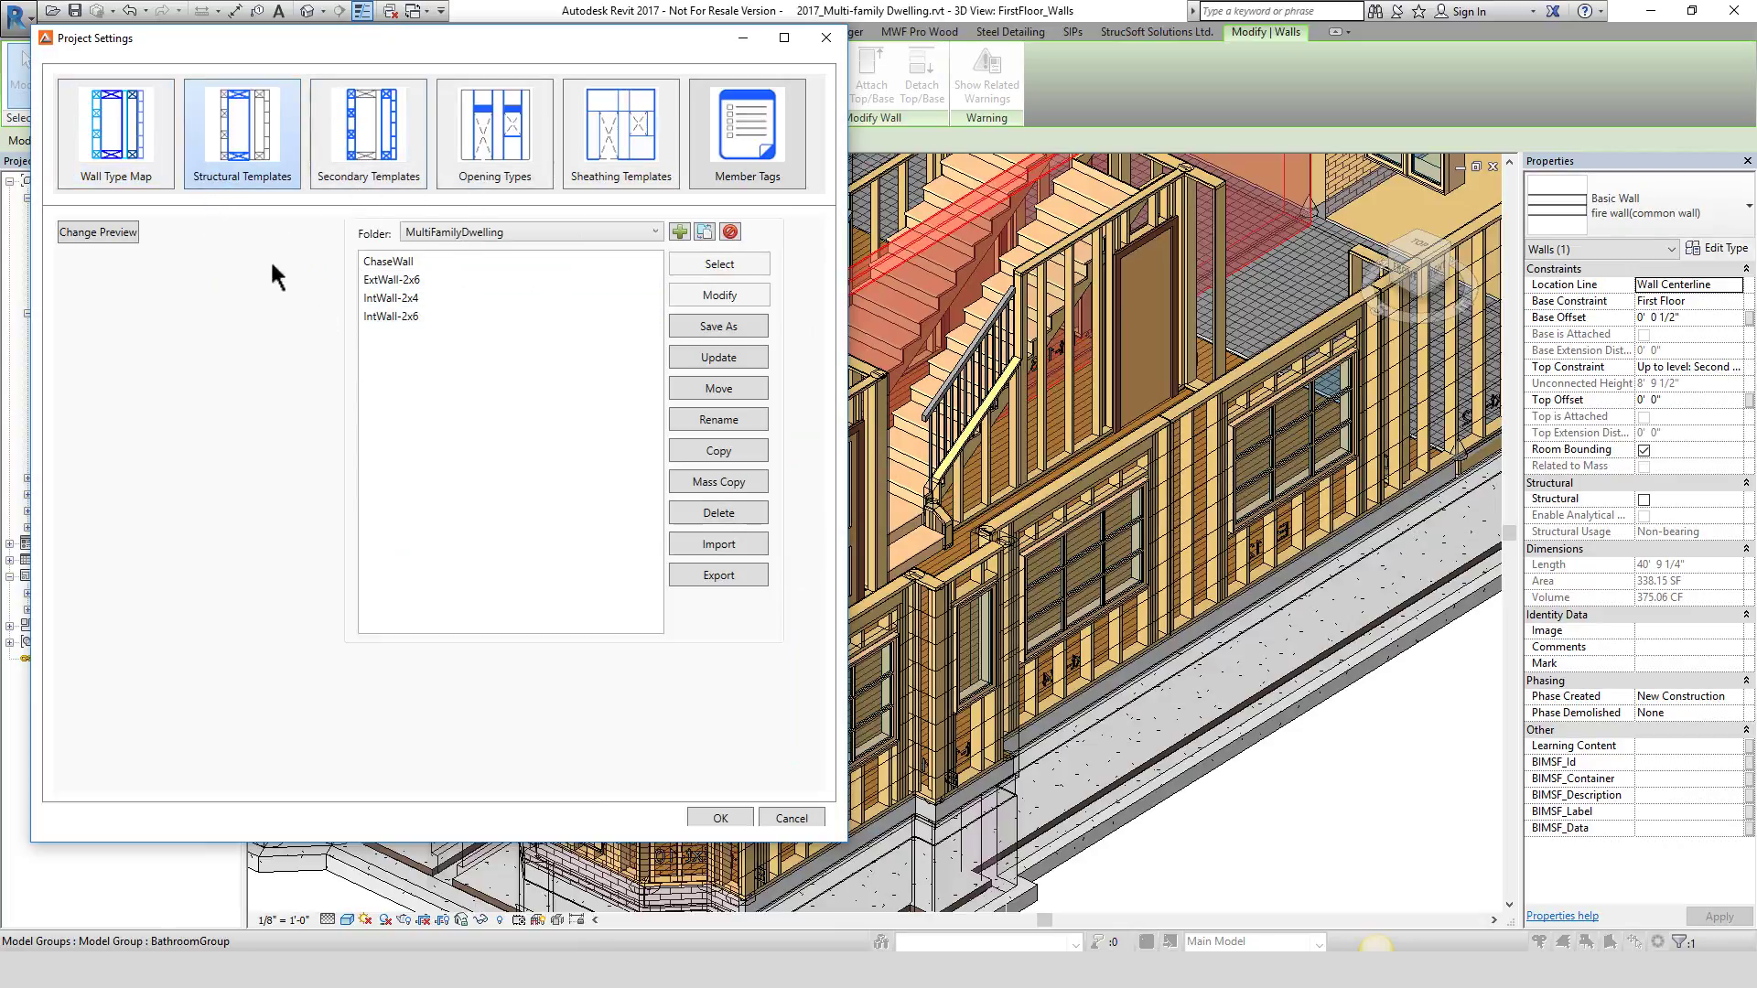
left_click(361, 146)
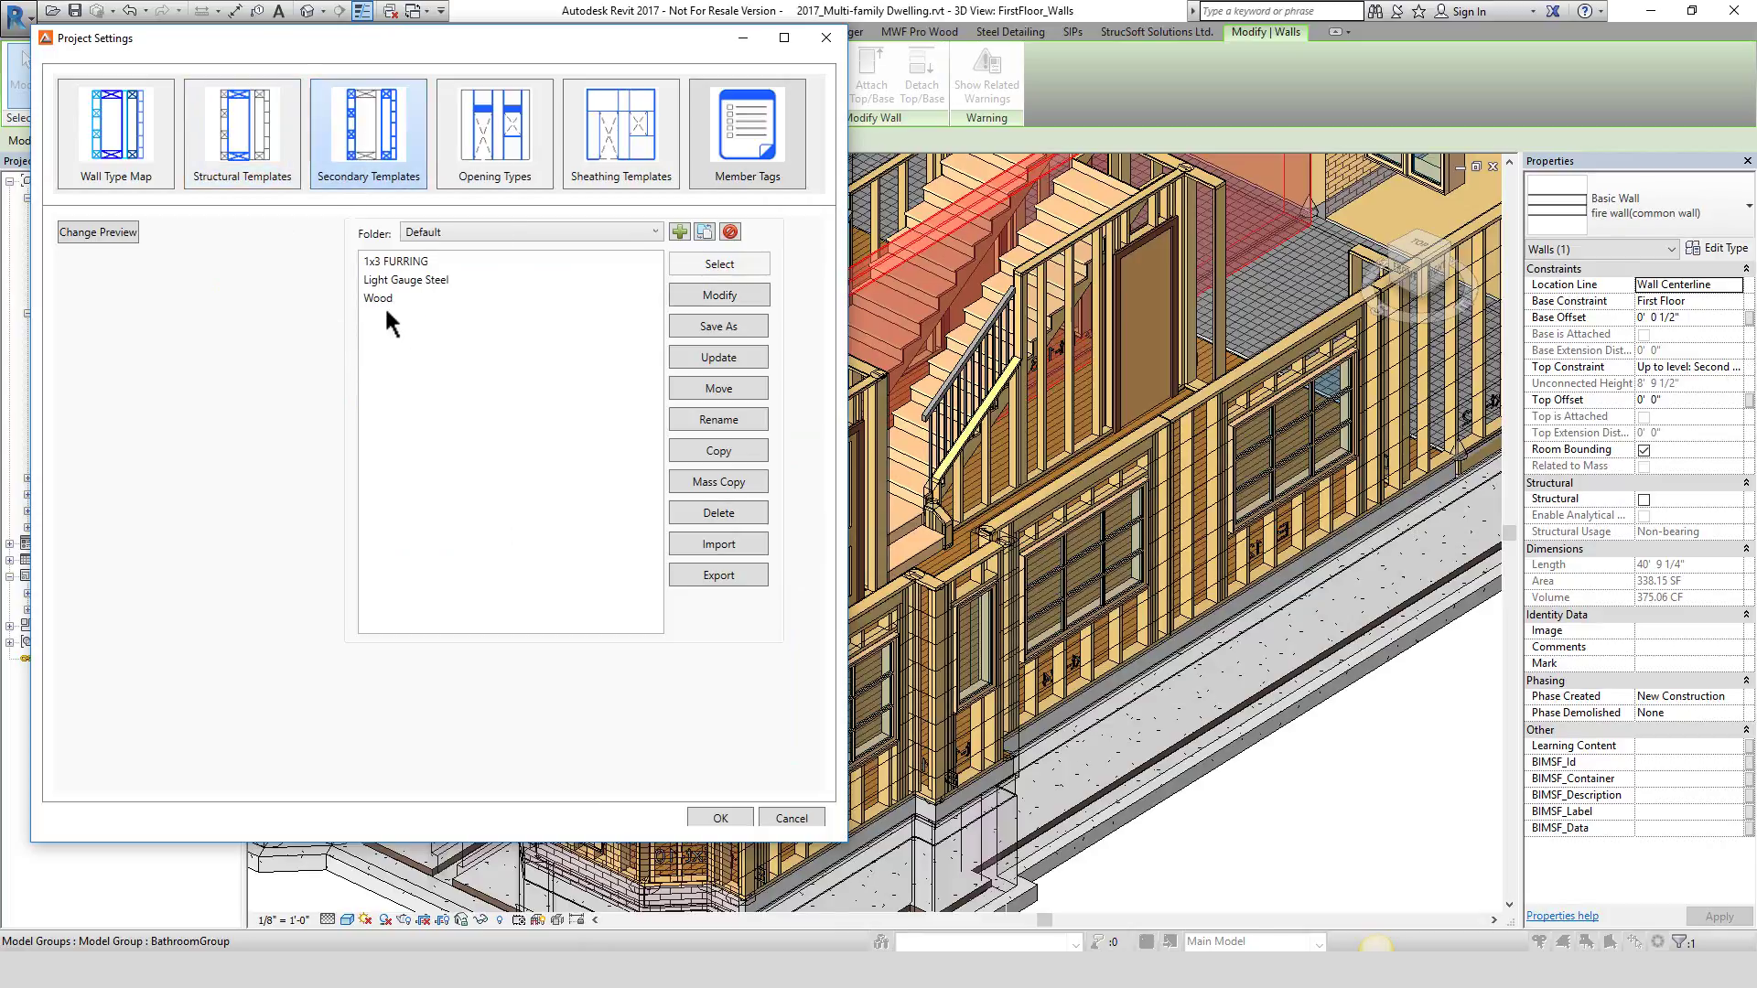
left_click(396, 261)
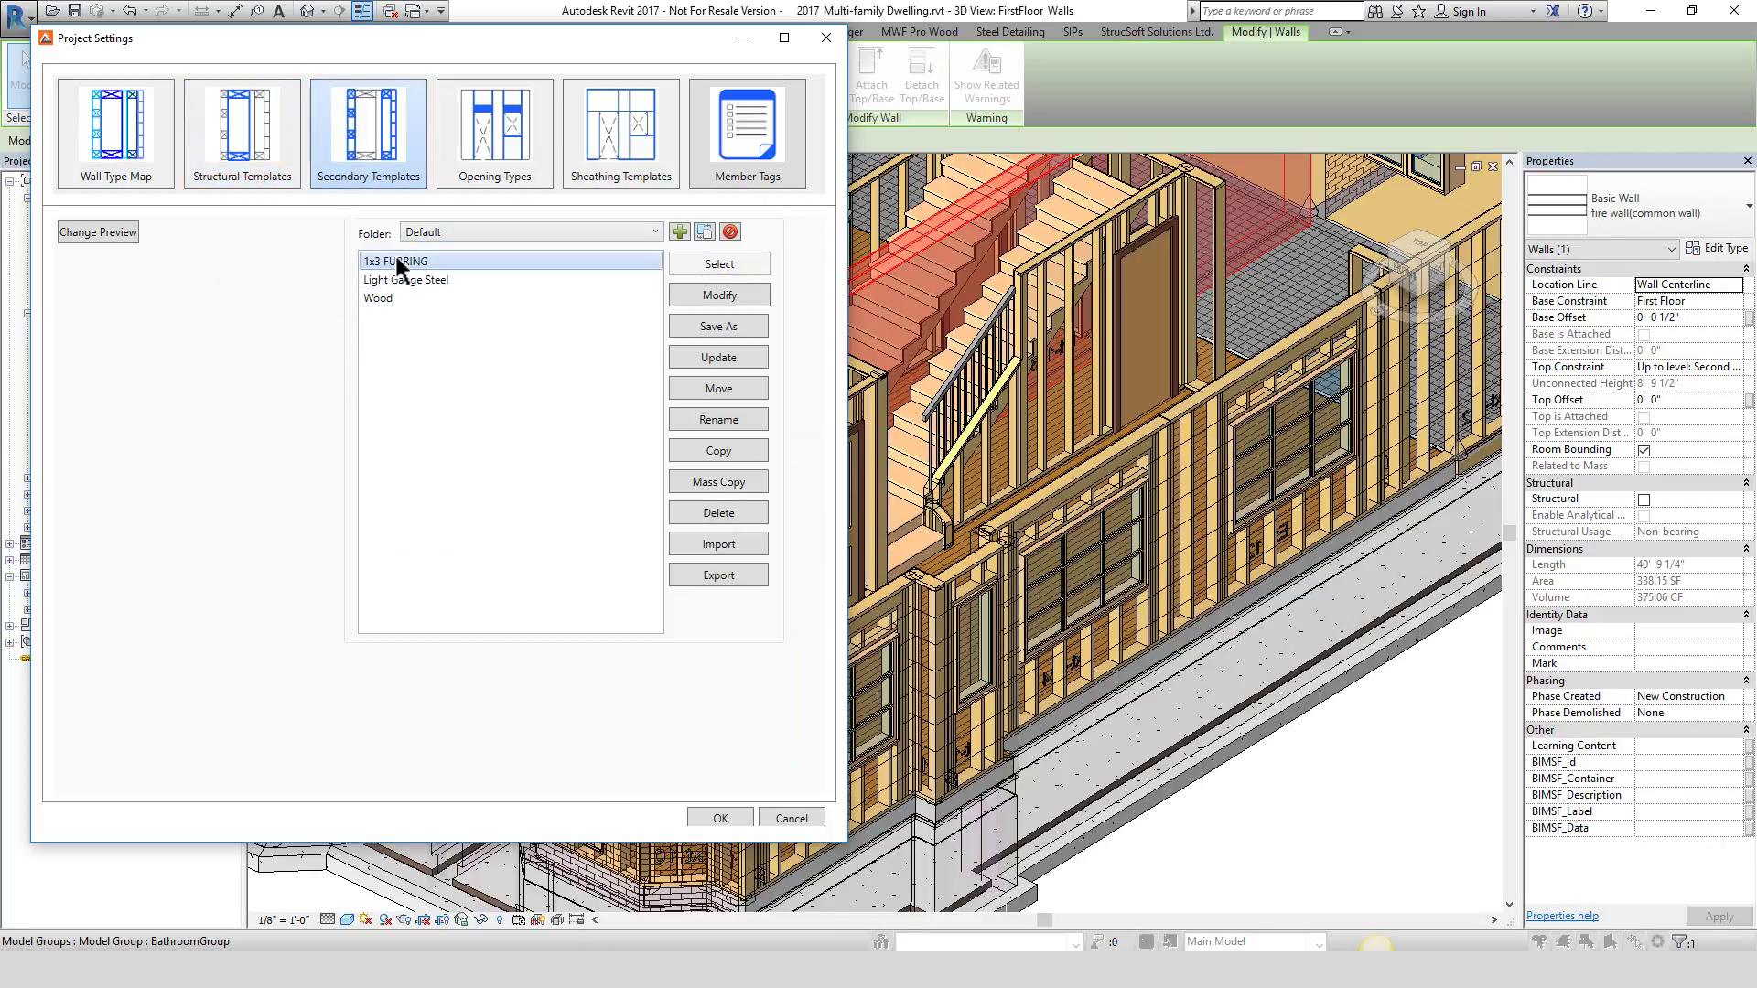
left_click(710, 298)
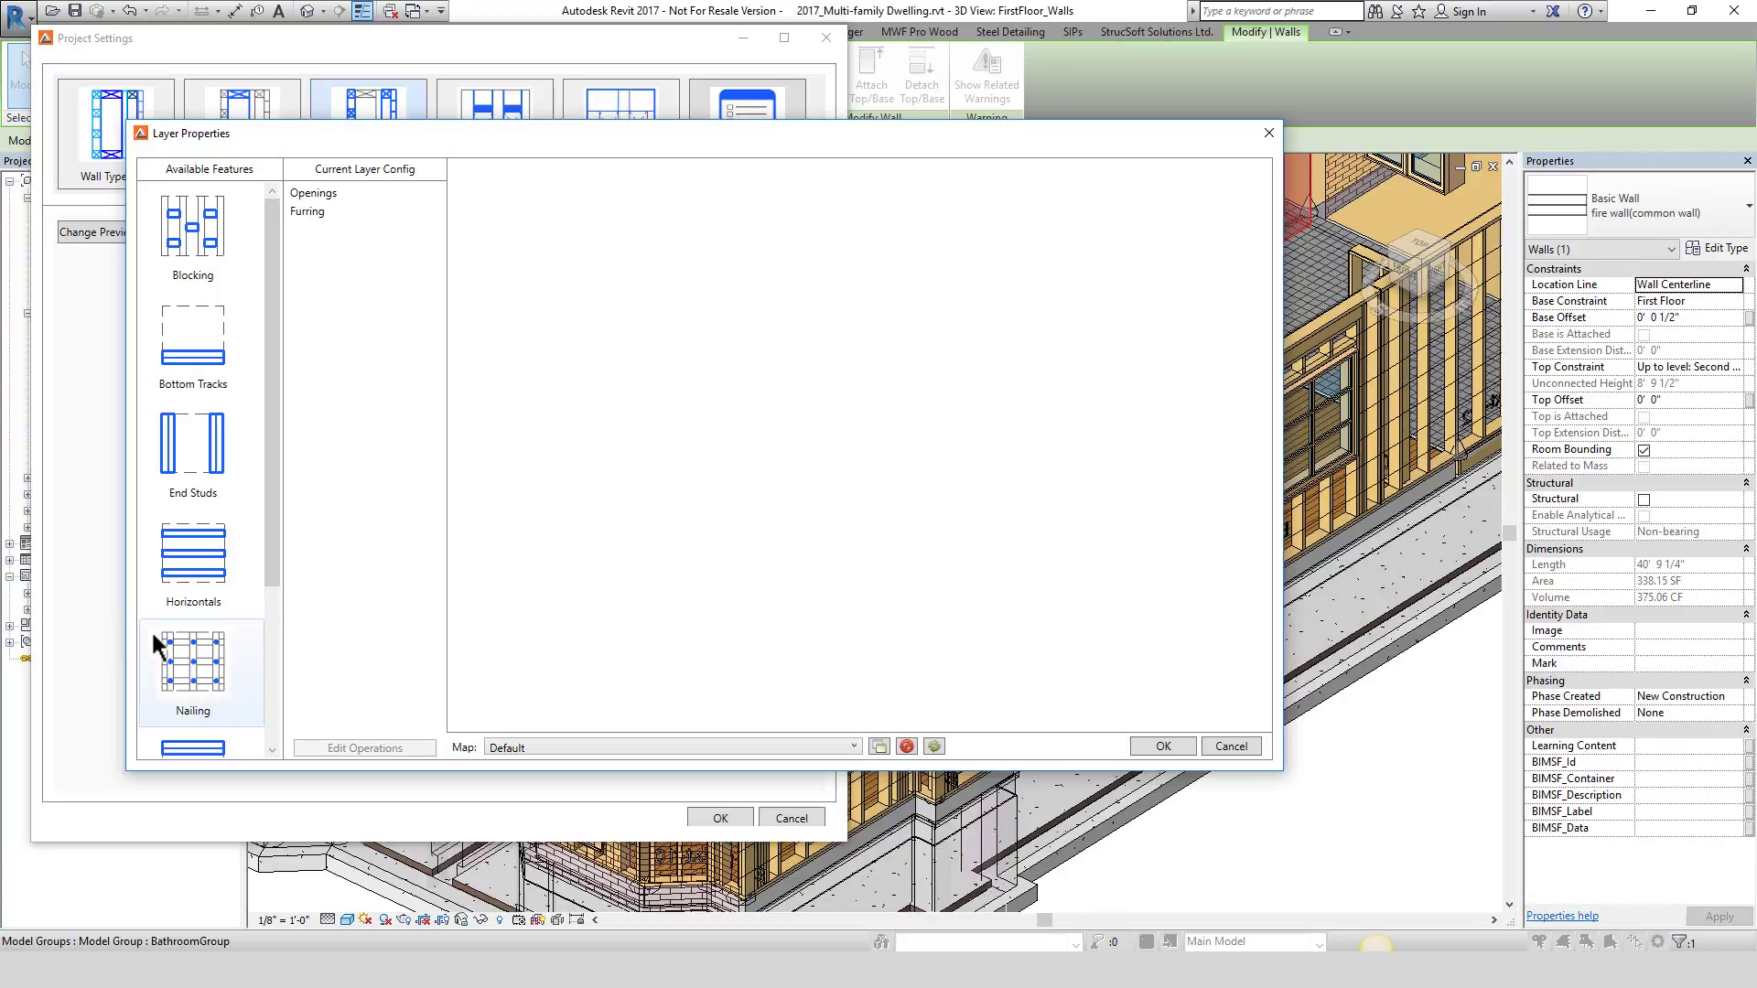
scroll(276, 645, "down", 1)
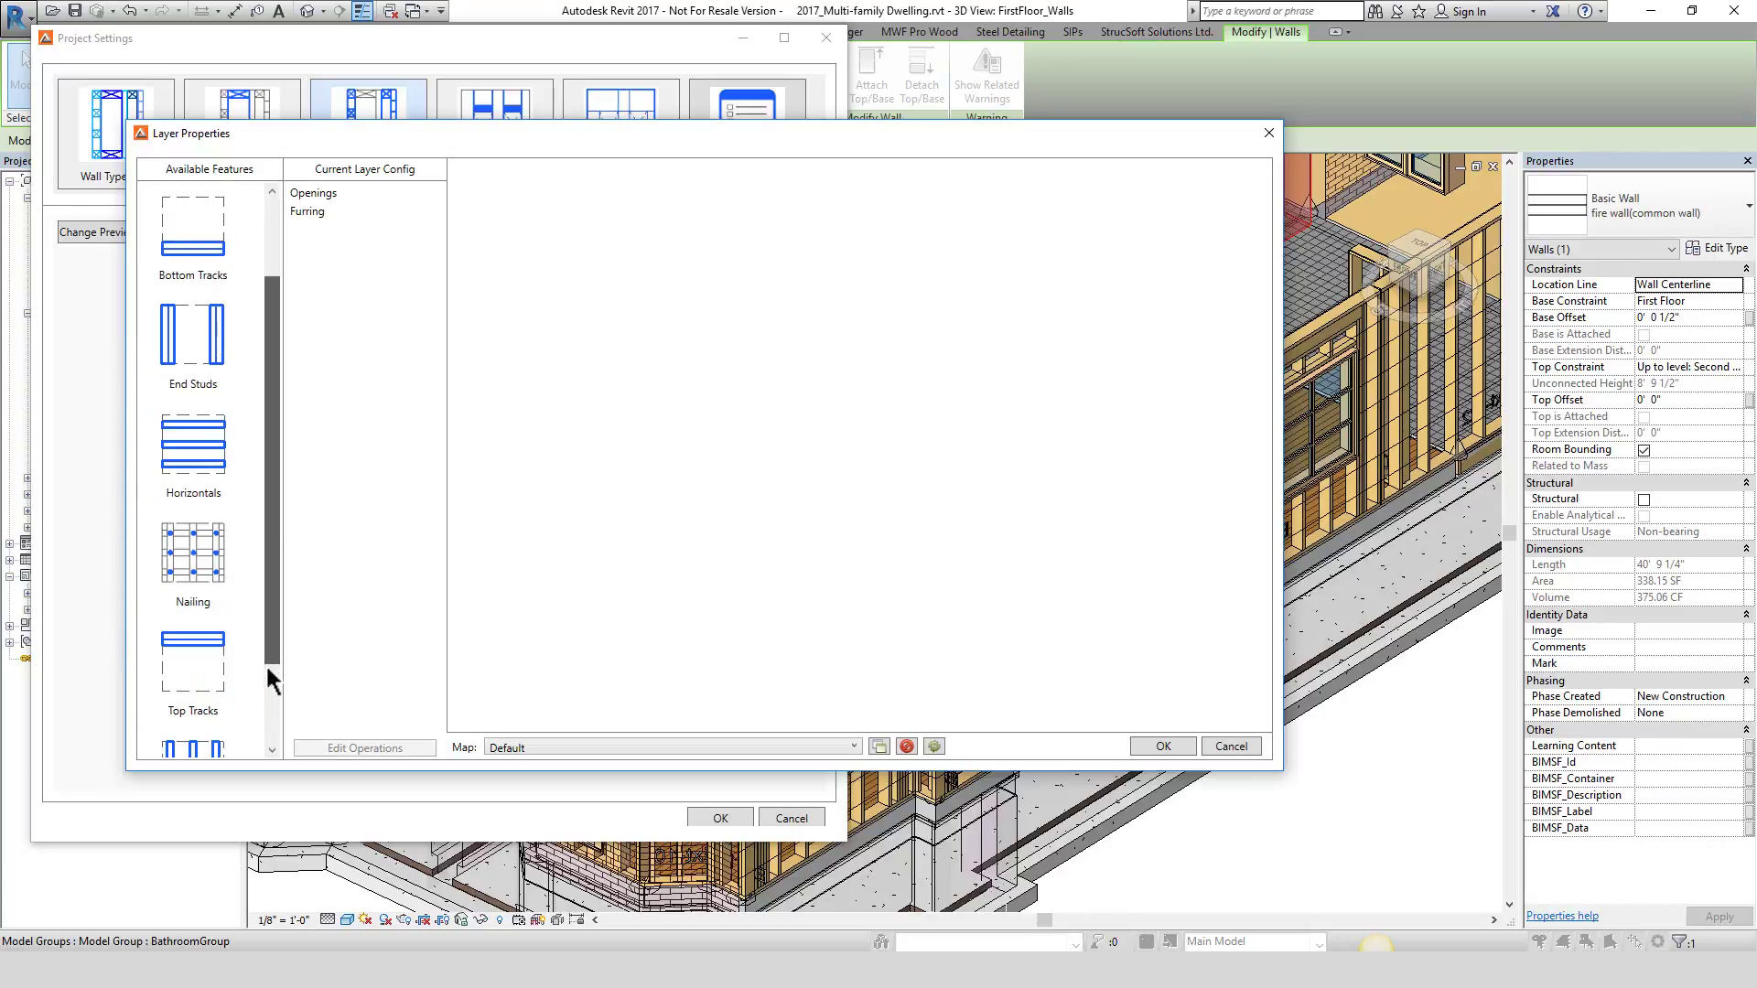
scroll(278, 722, "down", 1)
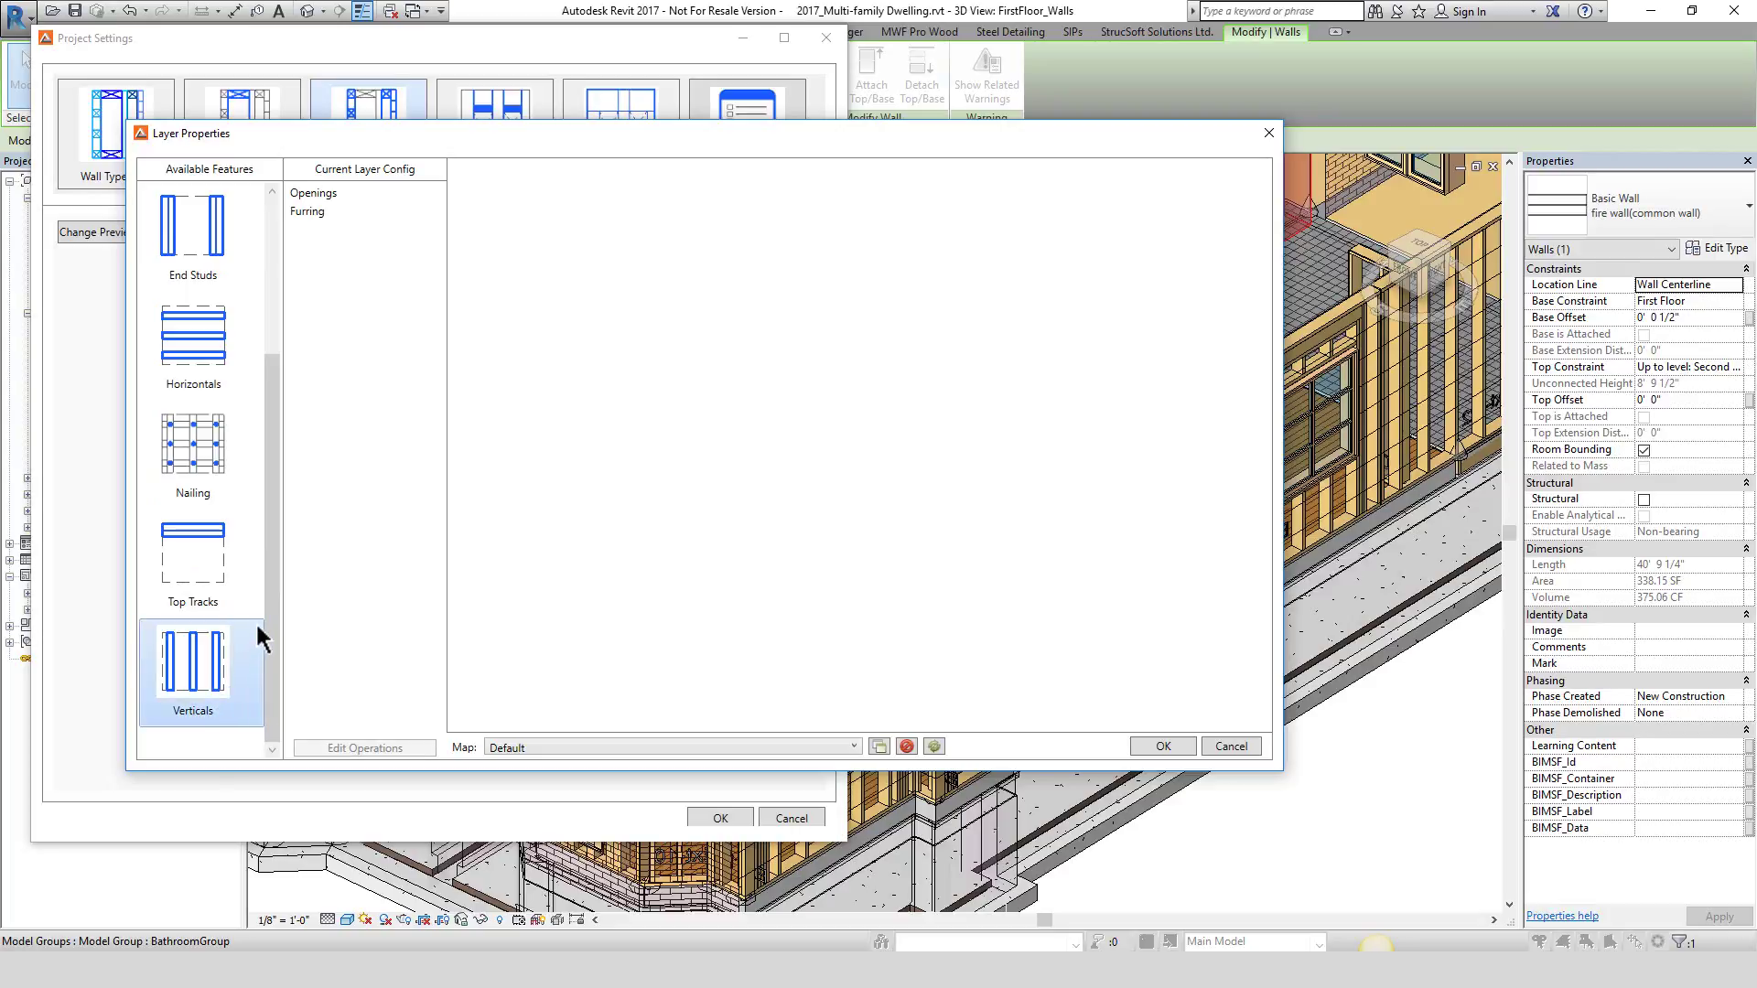
scroll(270, 567, "up", 2)
left_click(318, 192)
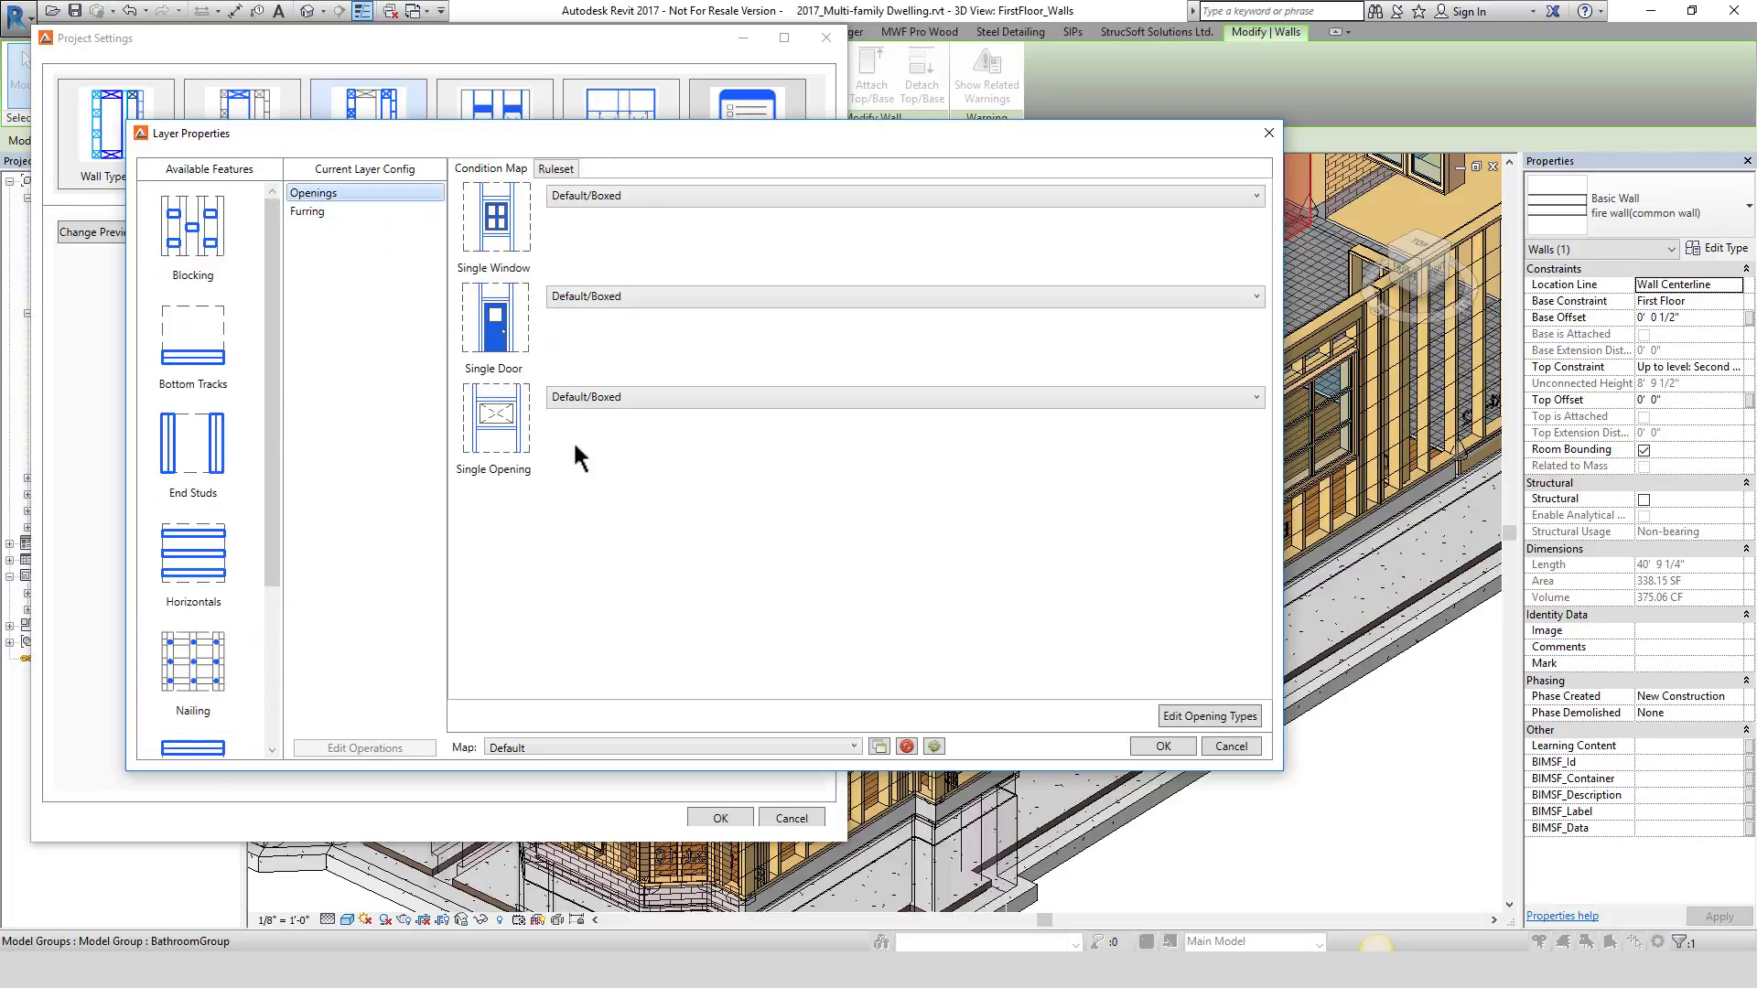
left_click(305, 213)
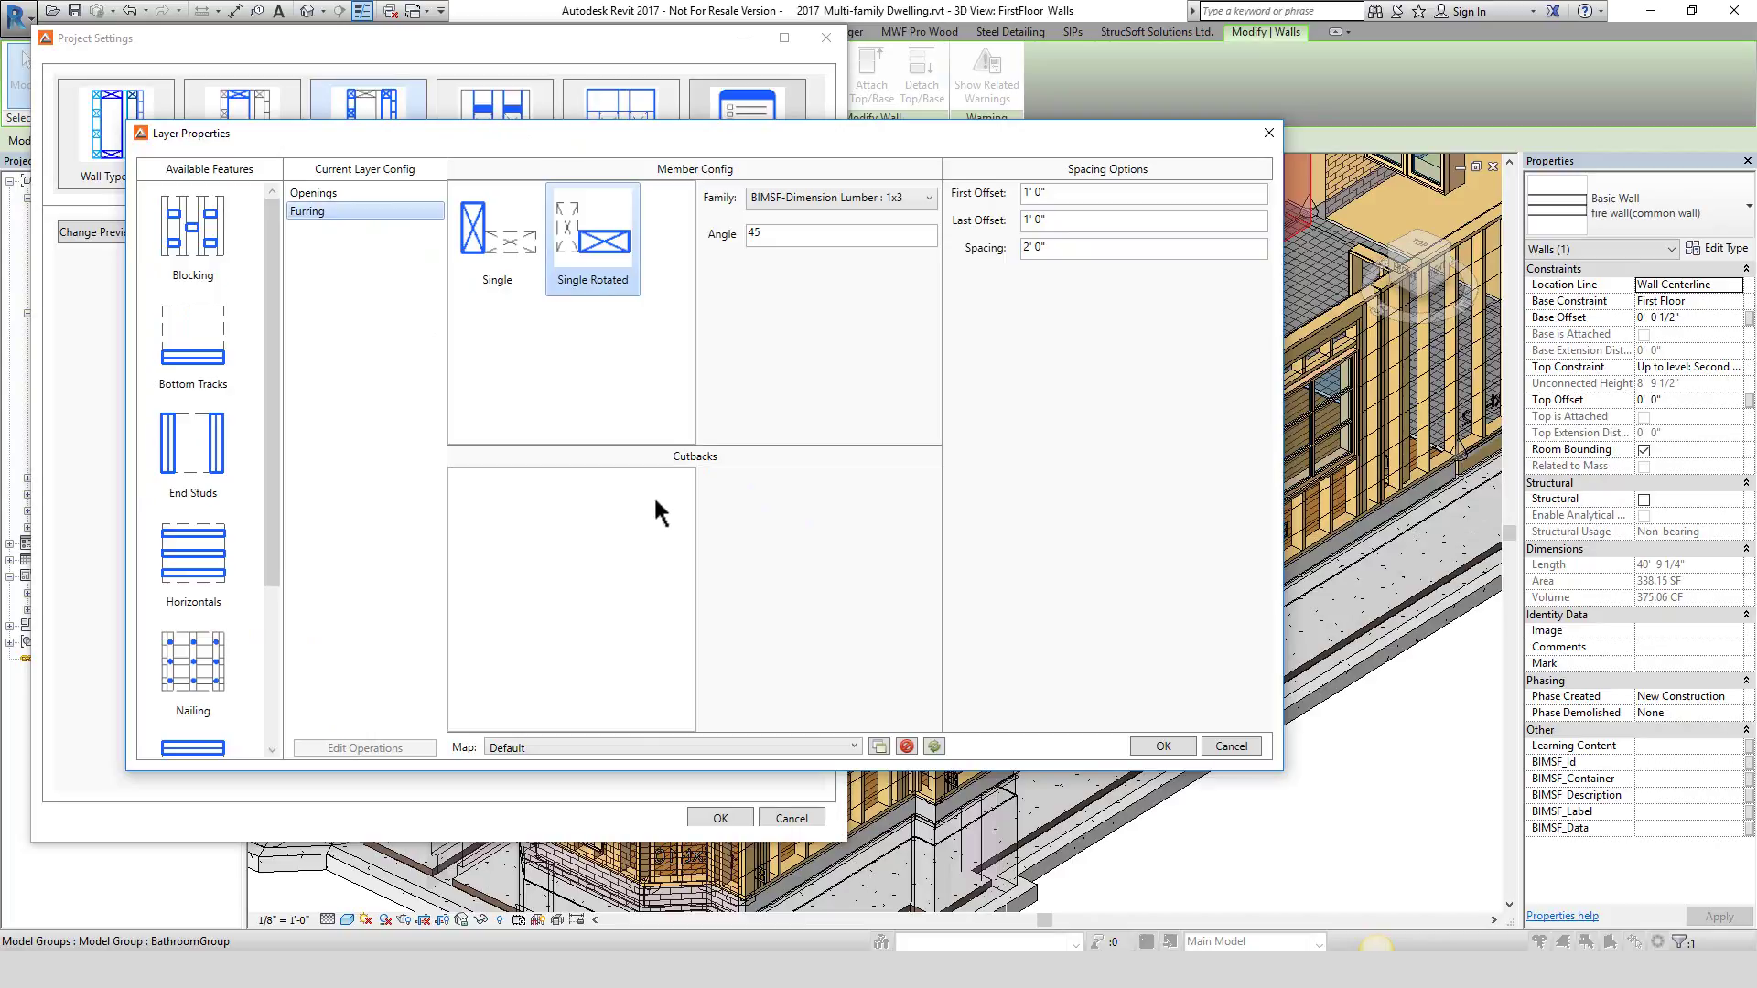
left_click(1228, 748)
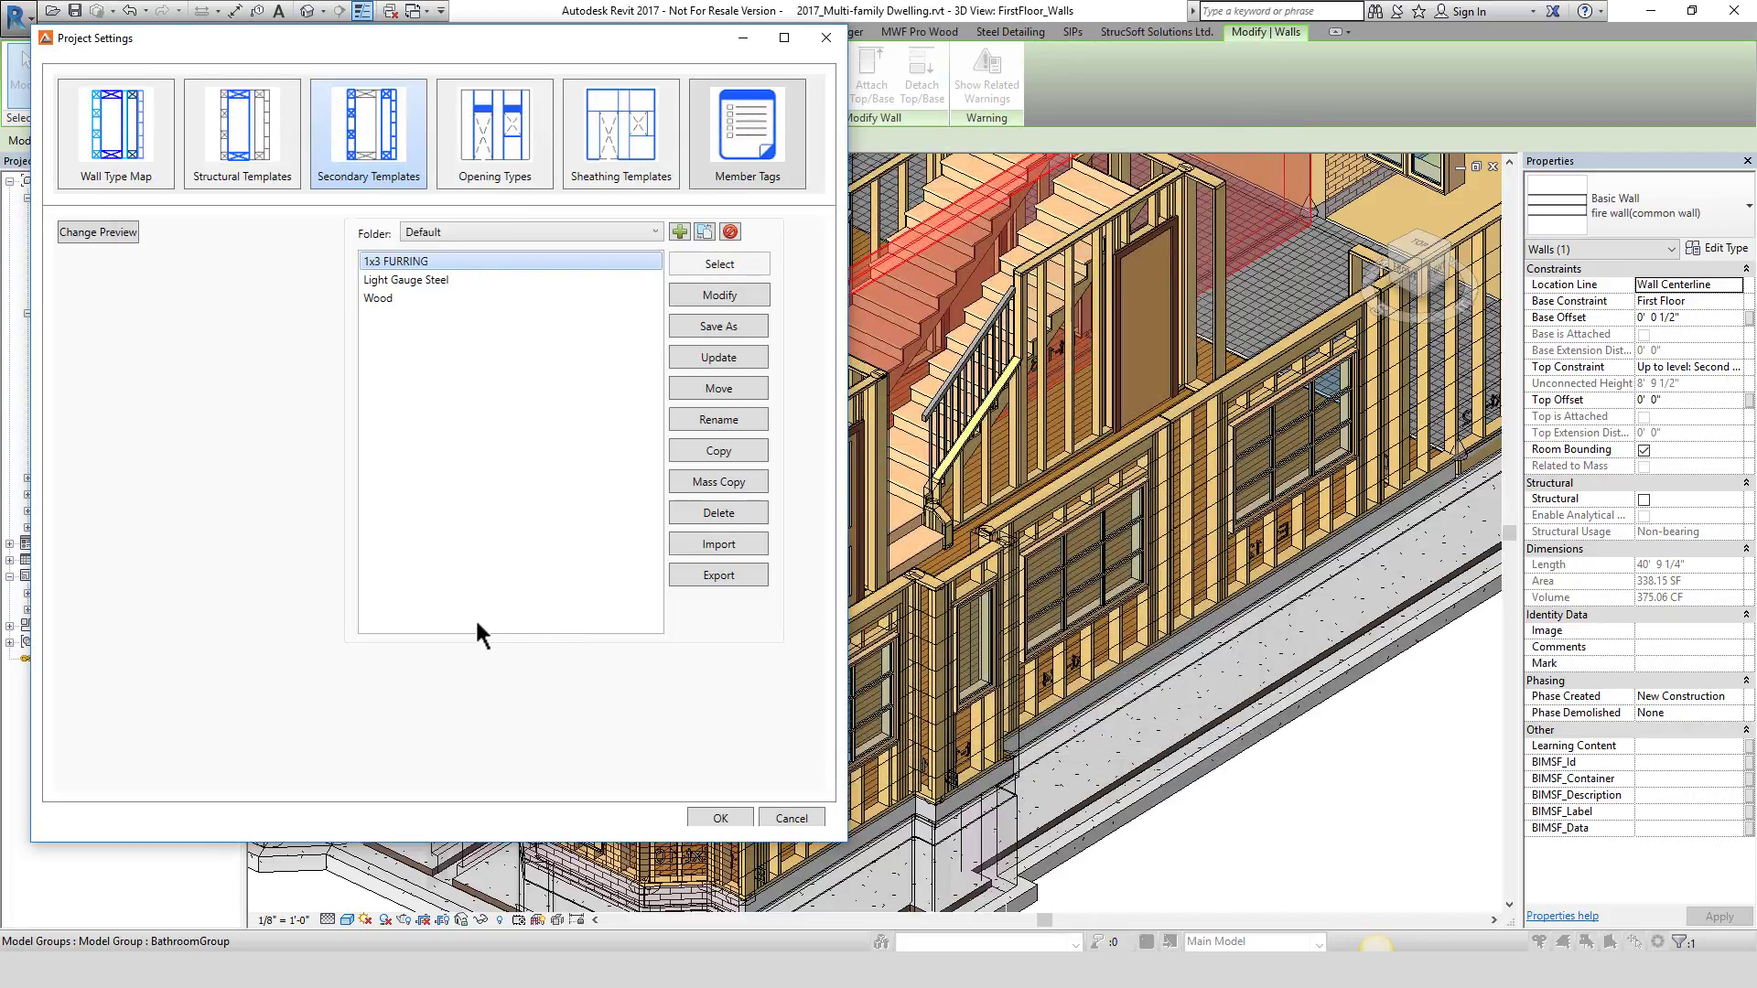
- Accept the wall type mapping and Quick Create the fire wall framing as Panel5
left_click(105, 146)
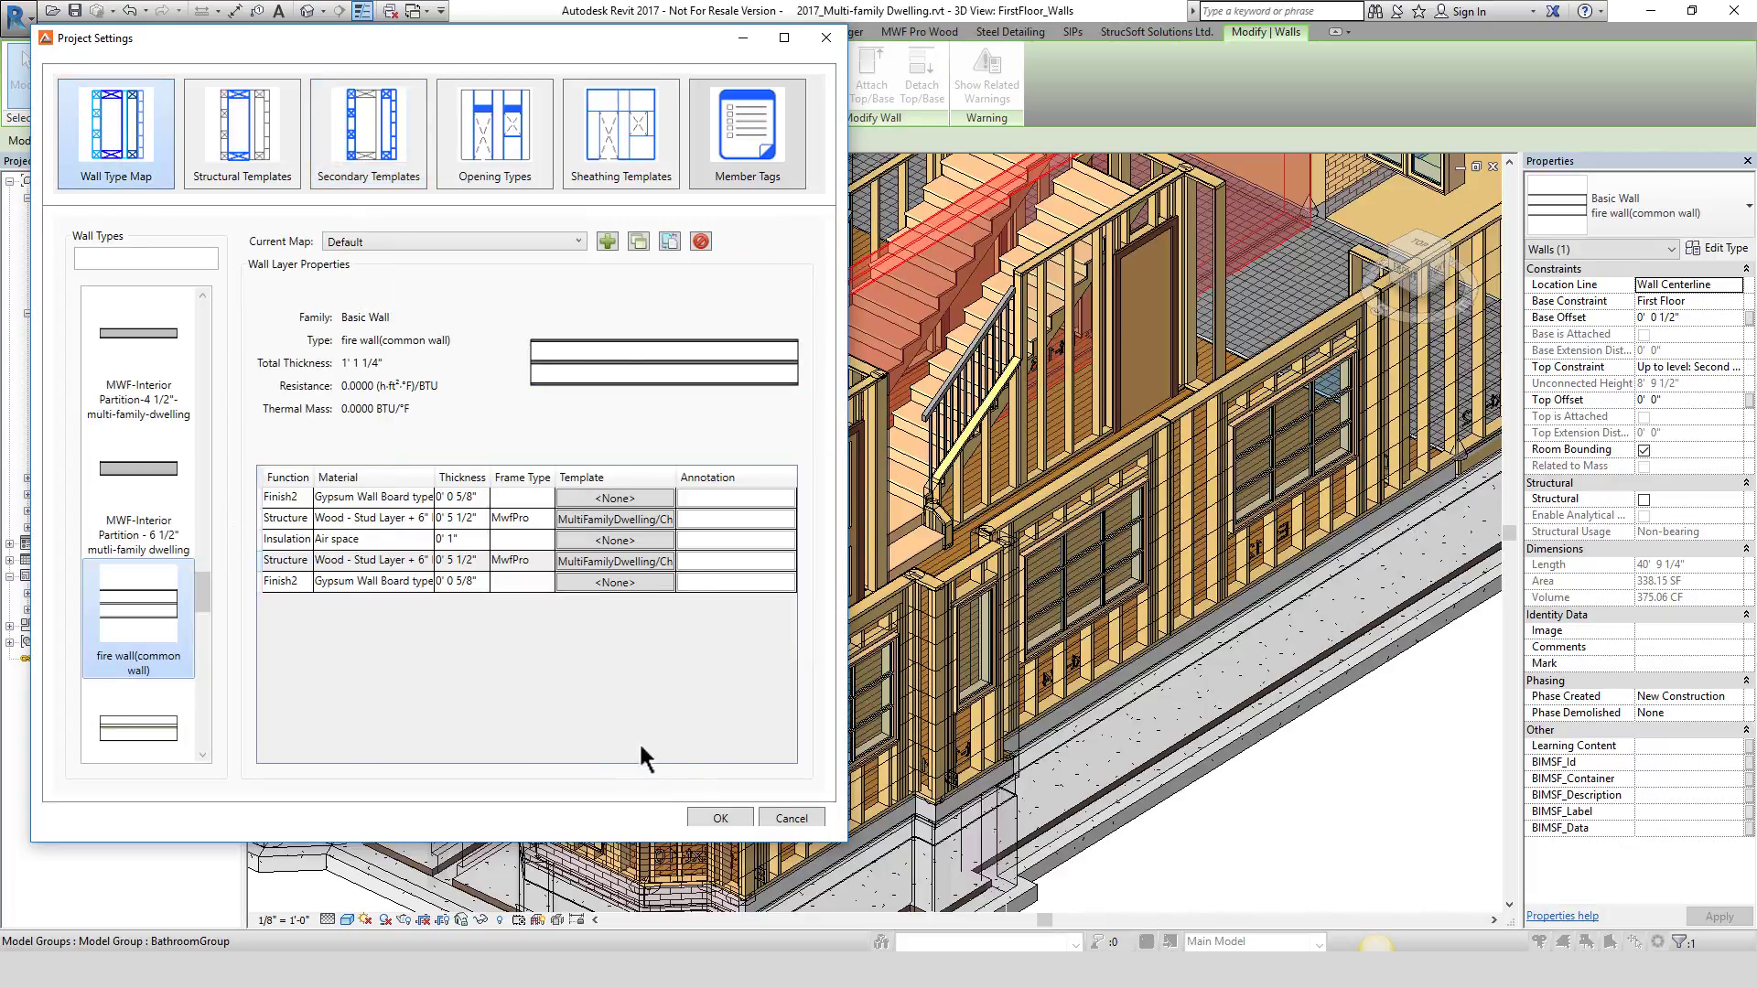
left_click(718, 819)
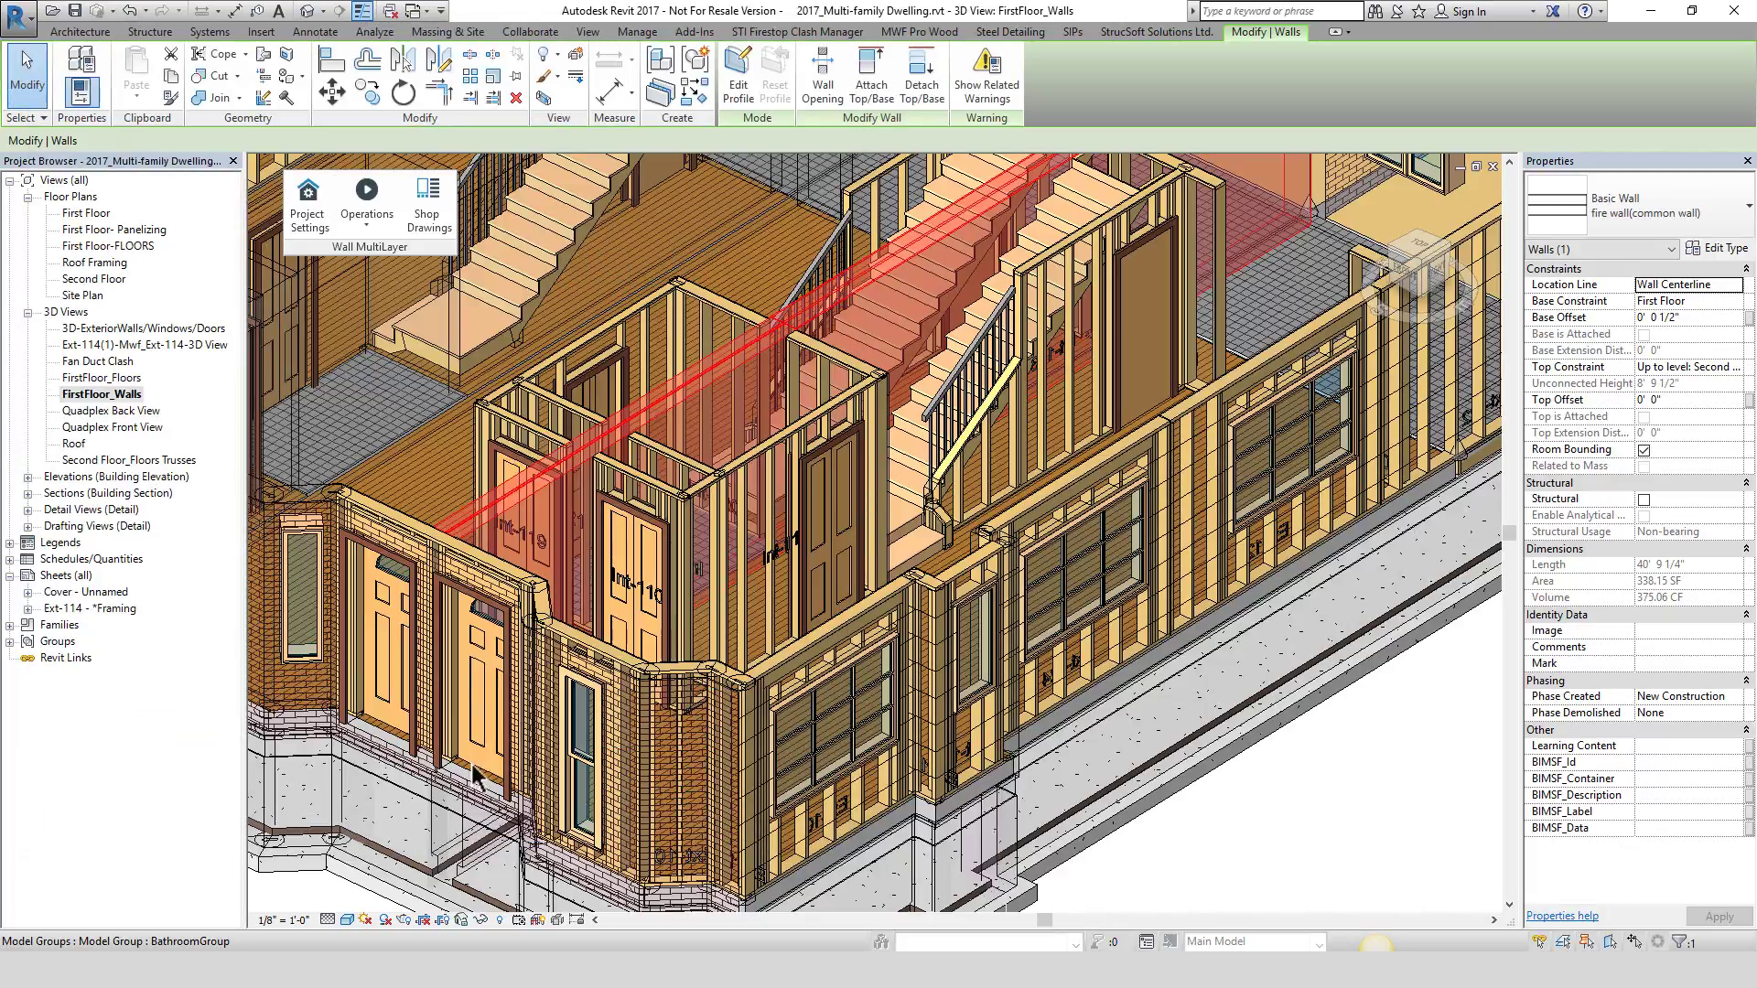
left_click(364, 220)
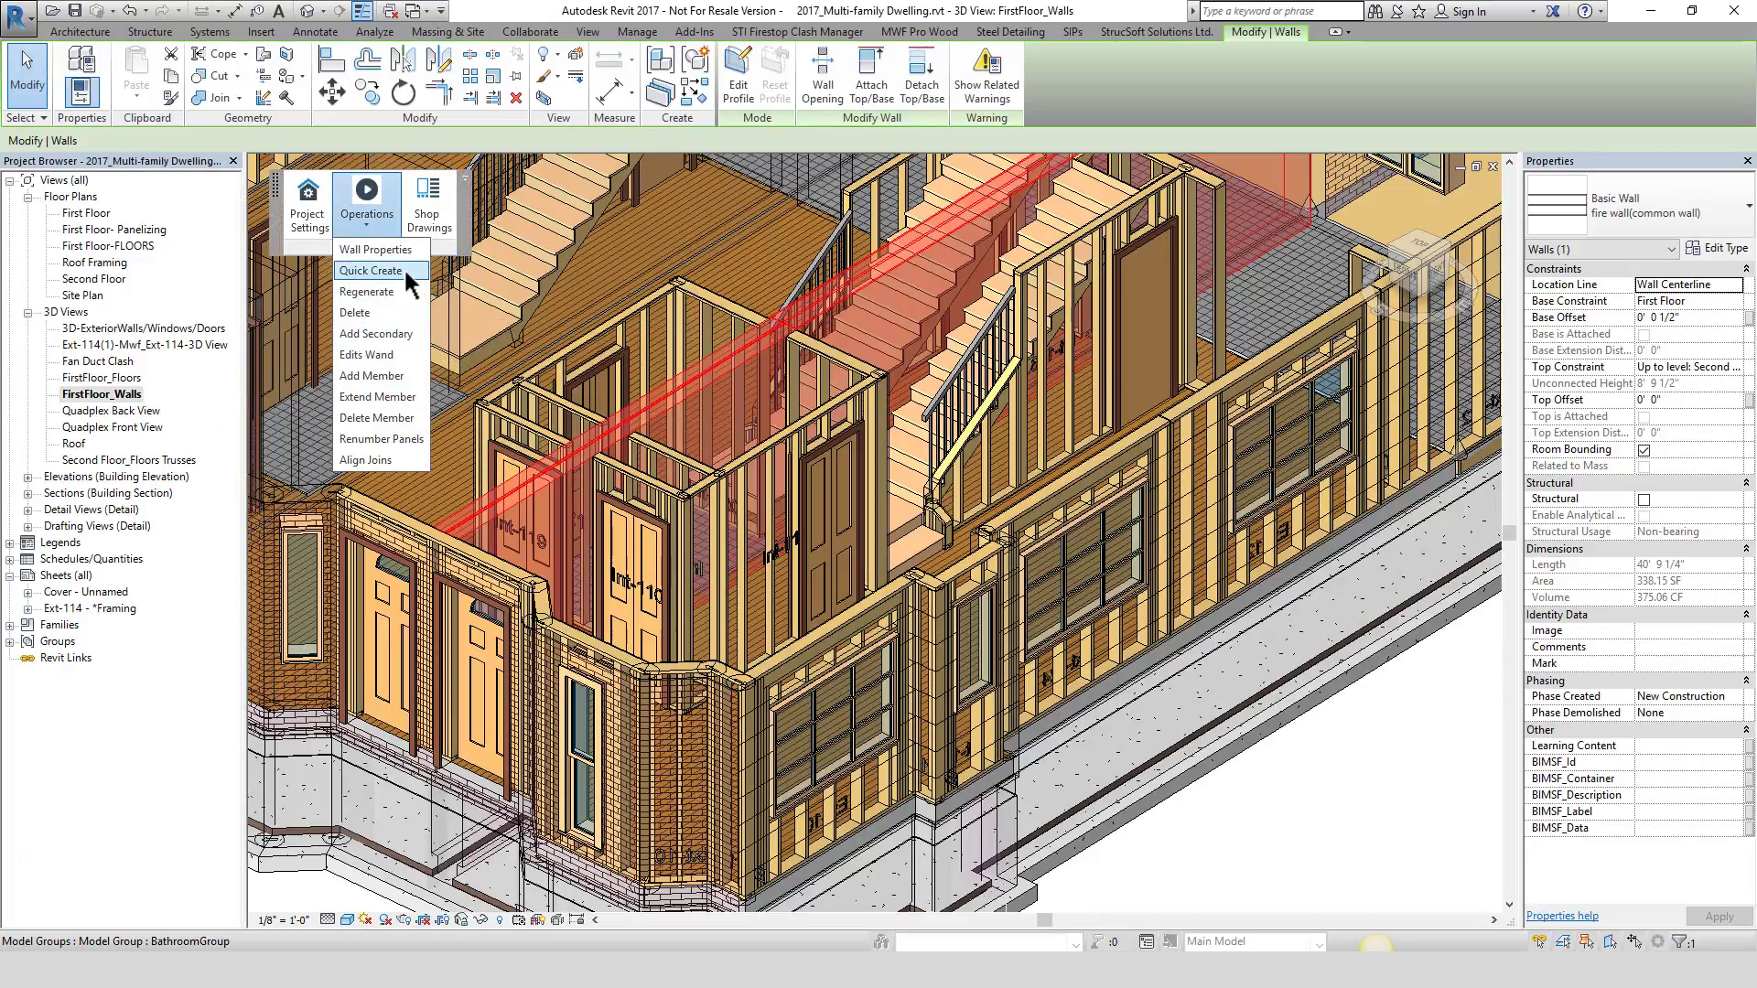
left_click(370, 270)
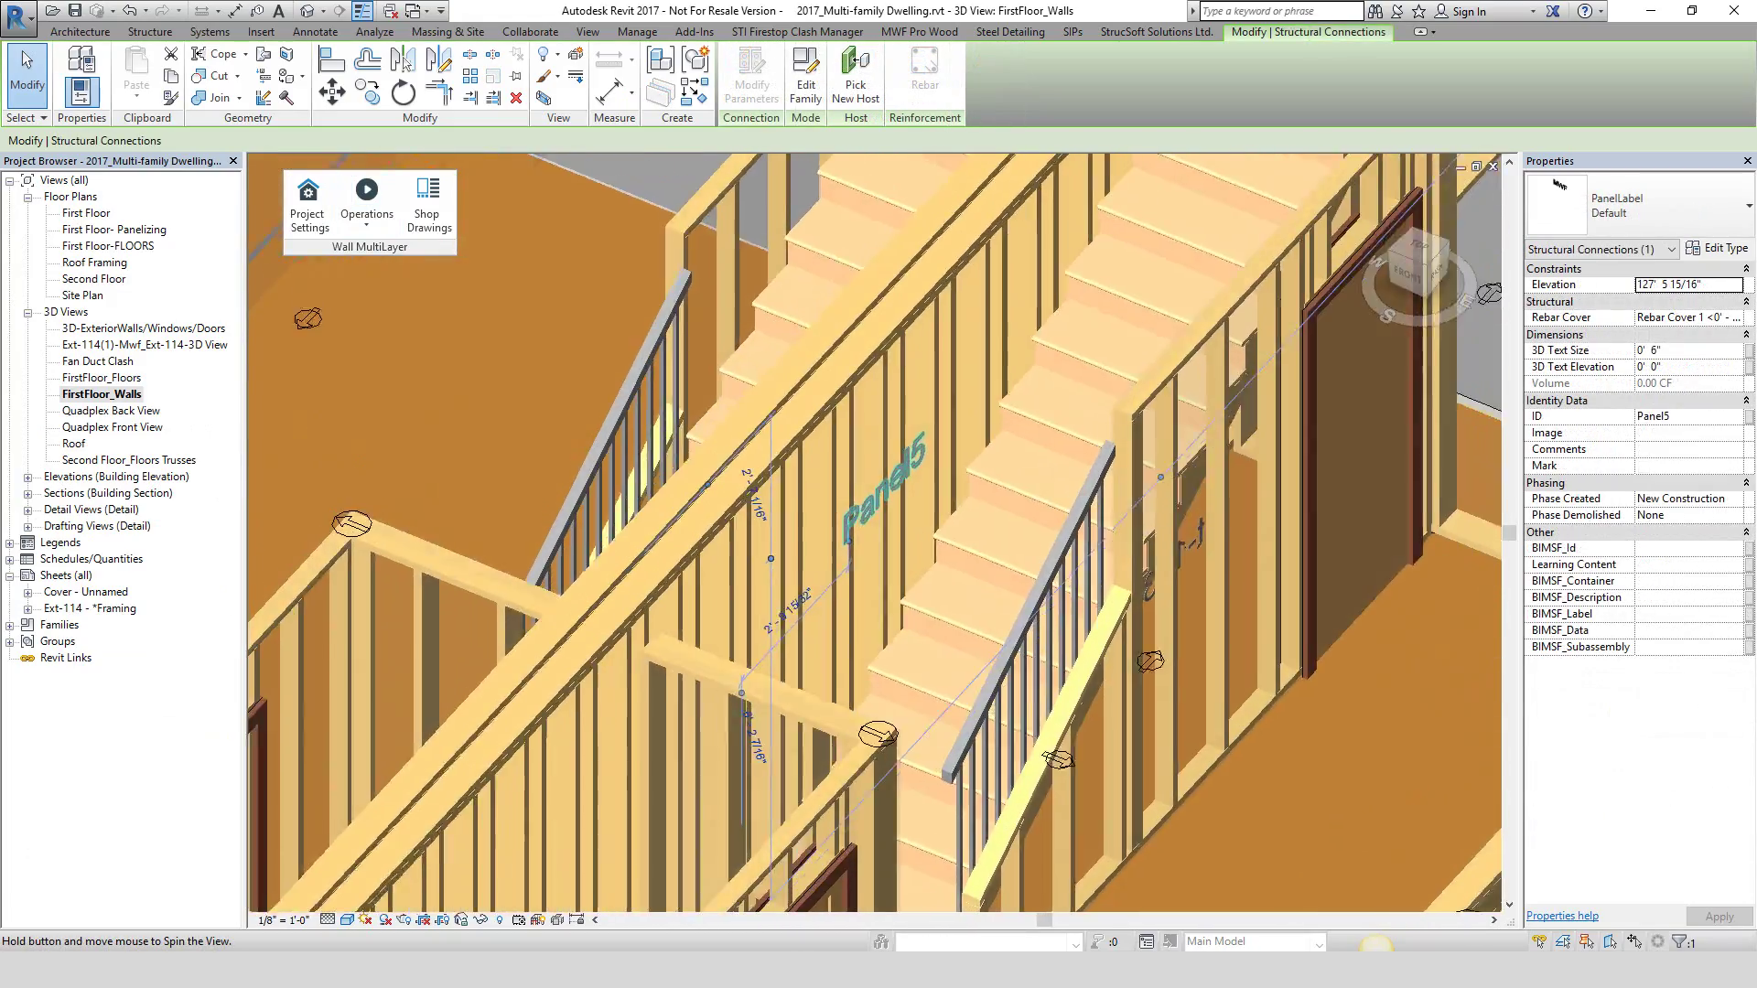
middle_click_drag(874, 531, 677, 568, "shift")
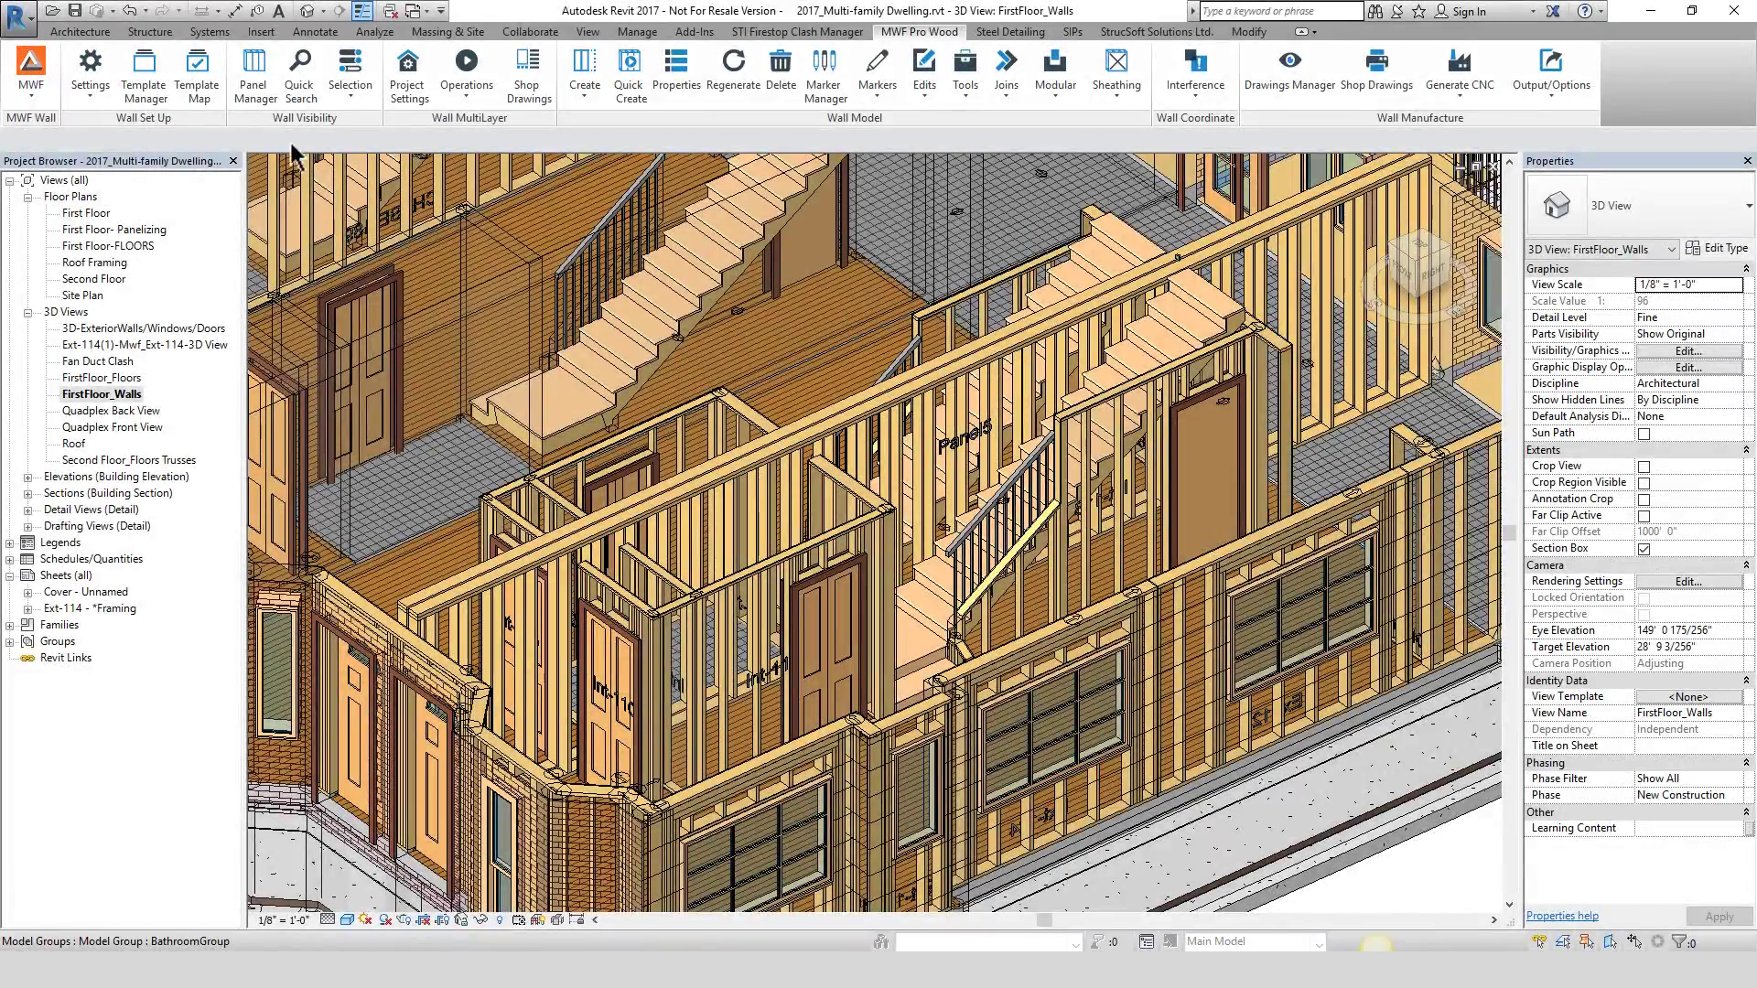
- Change the MWF module to MWF Floor and glance at the floor Settings list
left_click(43, 105)
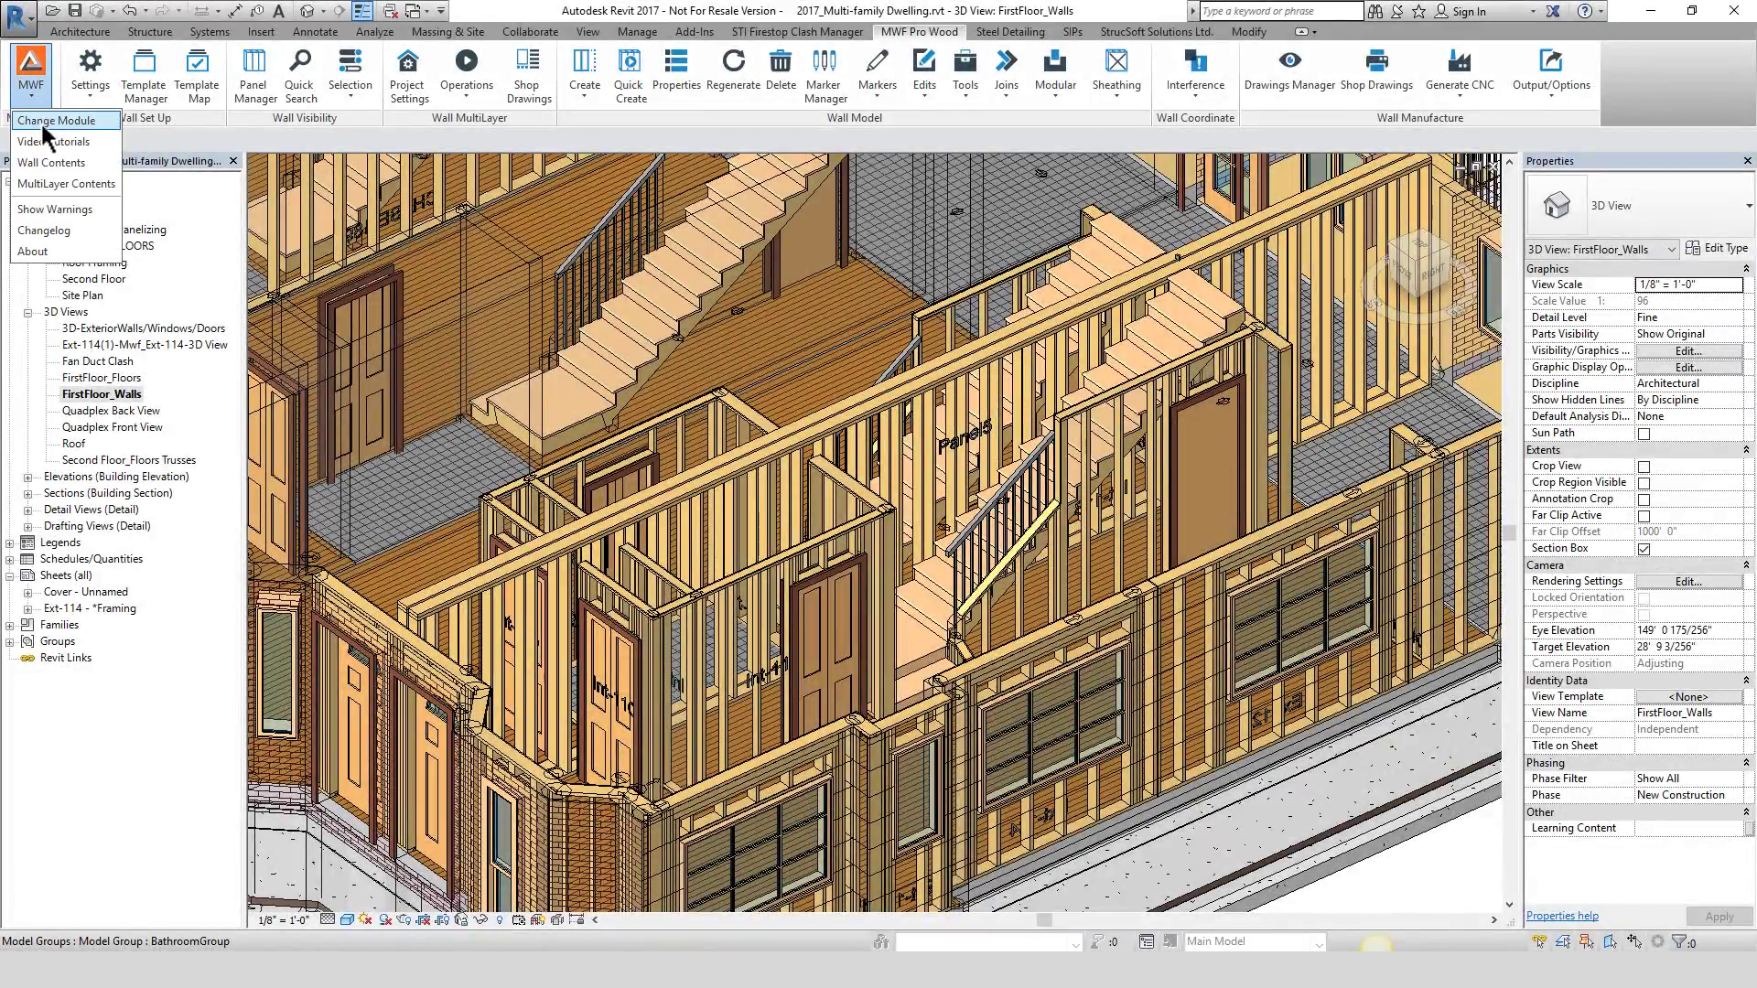
left_click(78, 137)
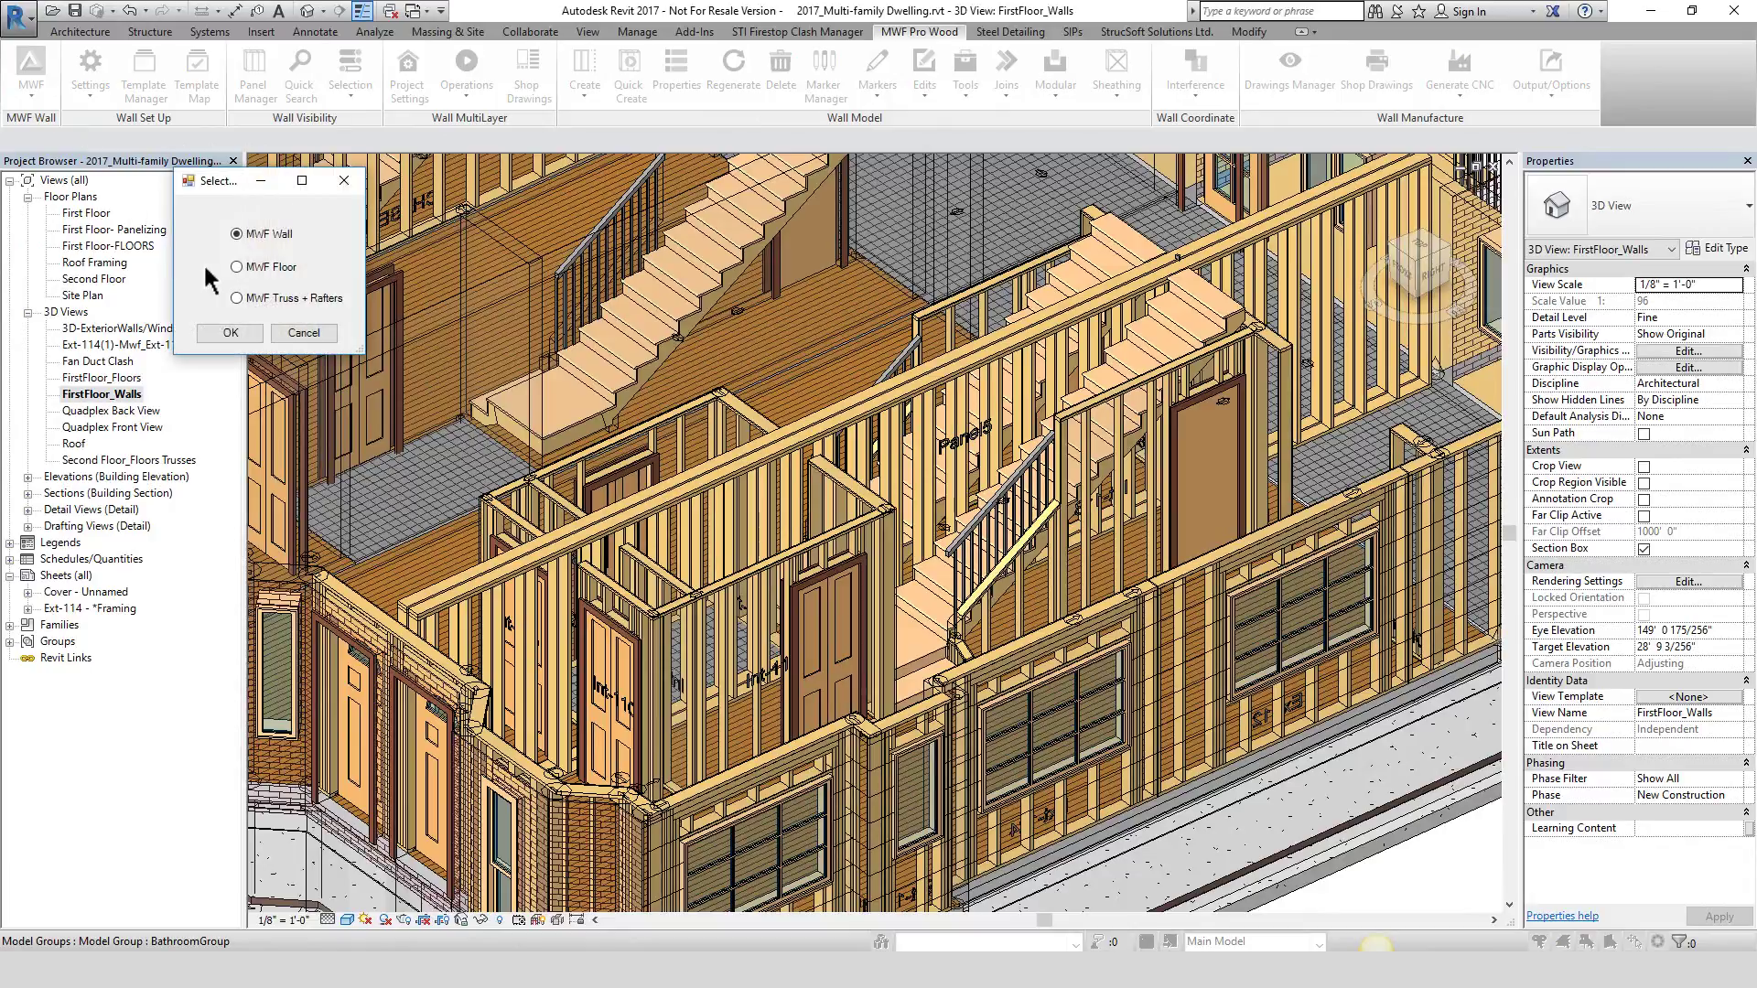
left_click(259, 269)
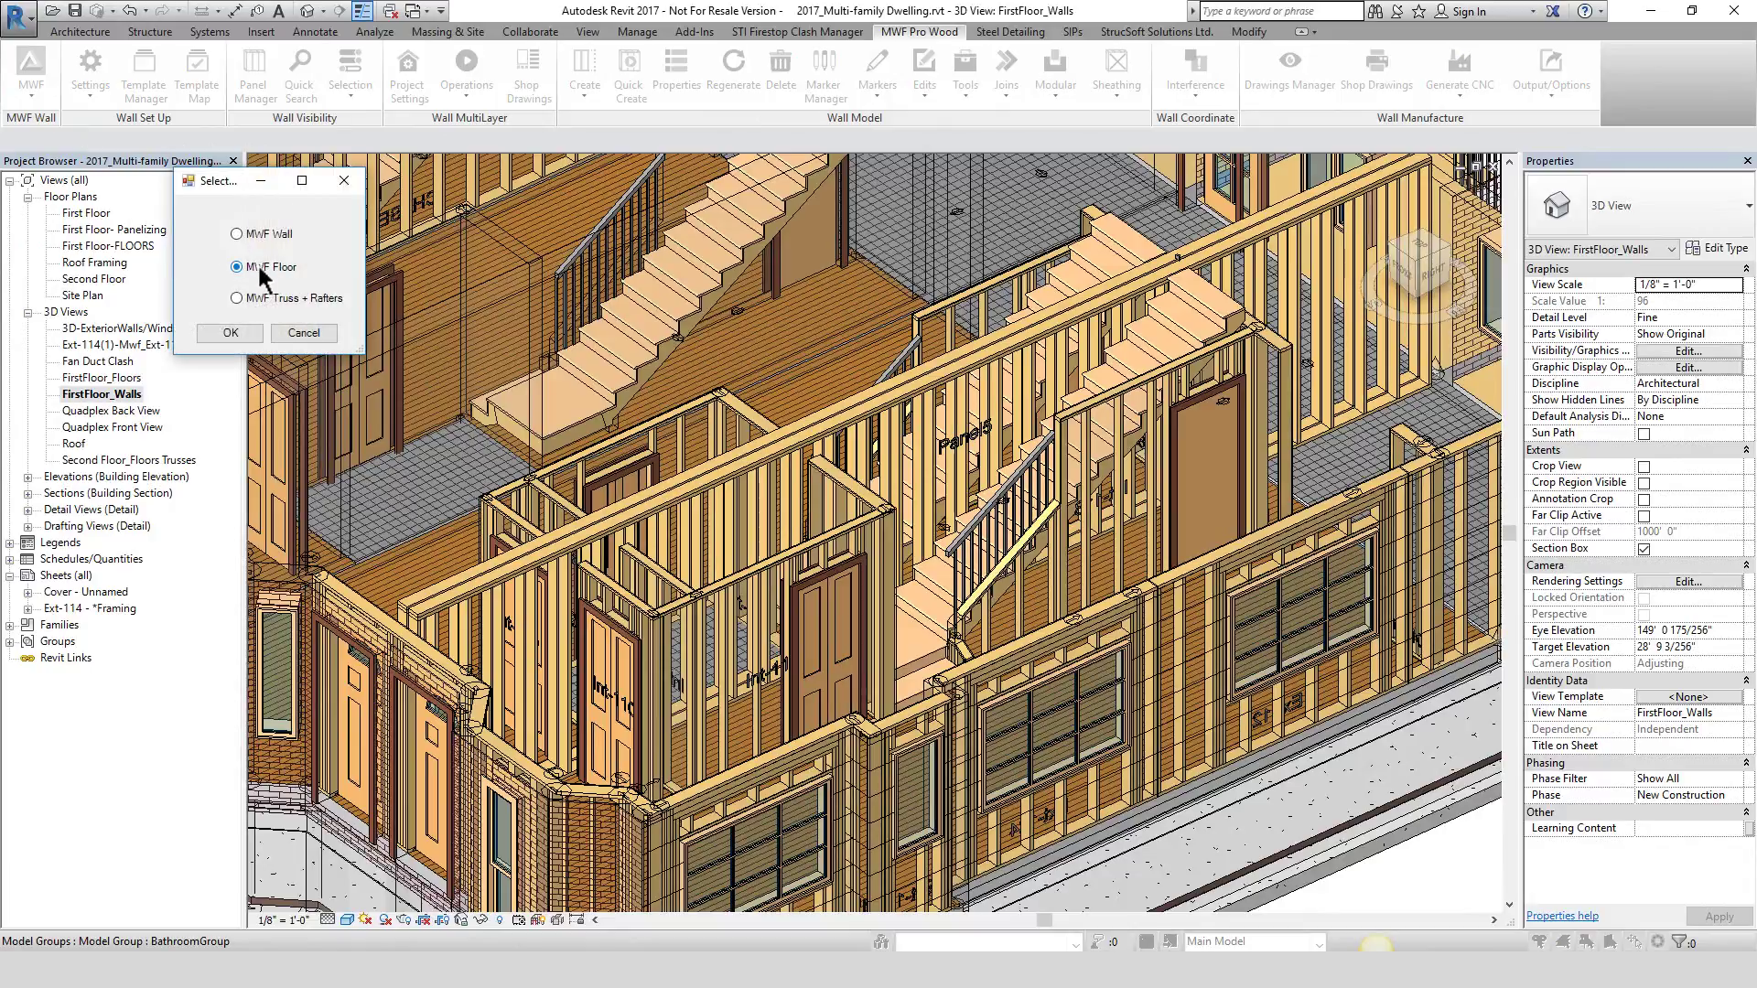
left_click(230, 333)
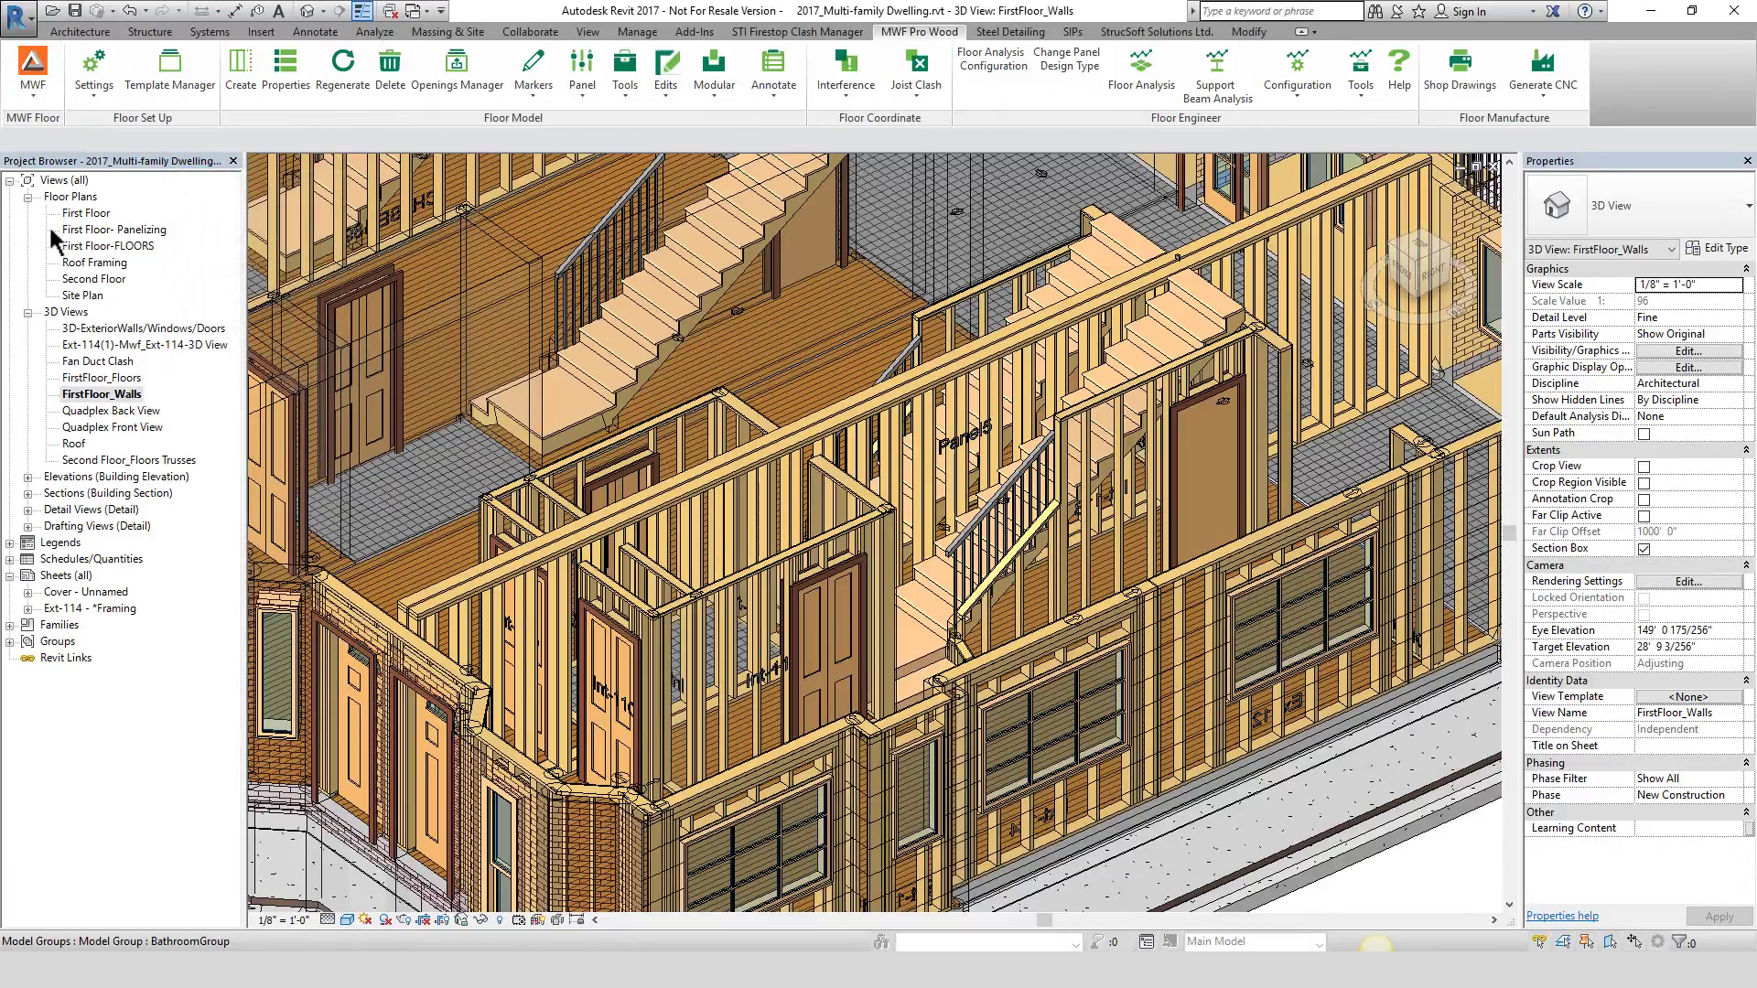
left_click(95, 97)
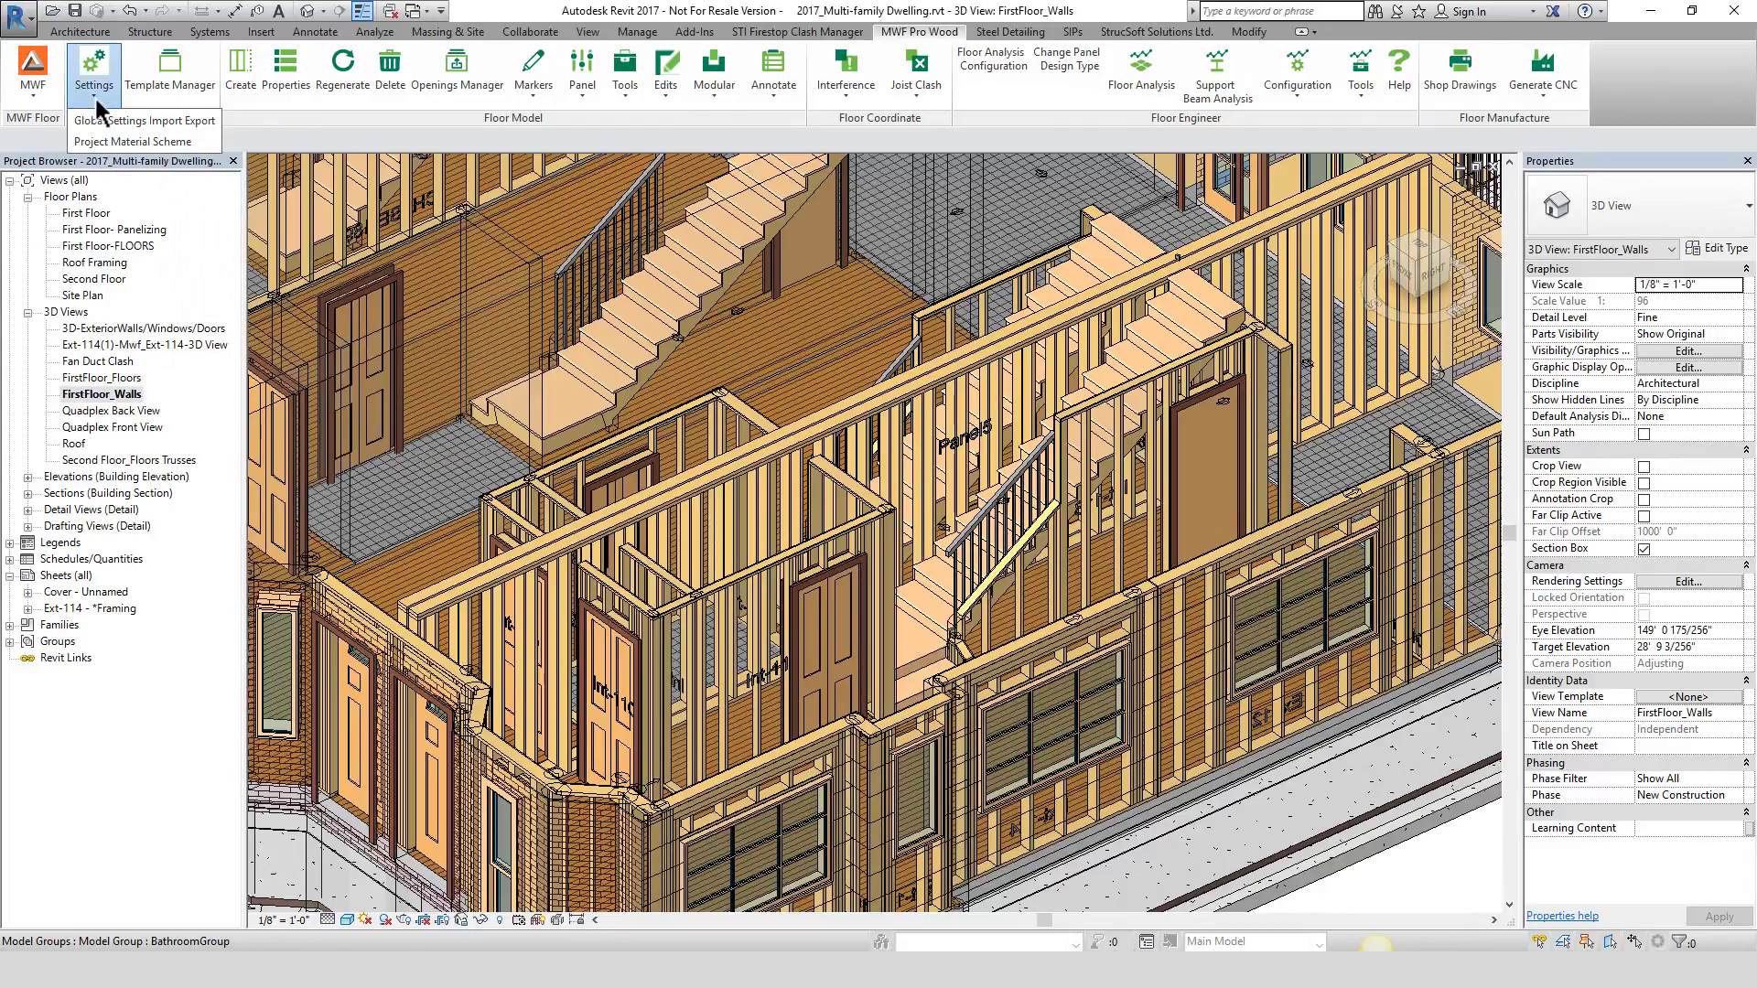
left_click(97, 103)
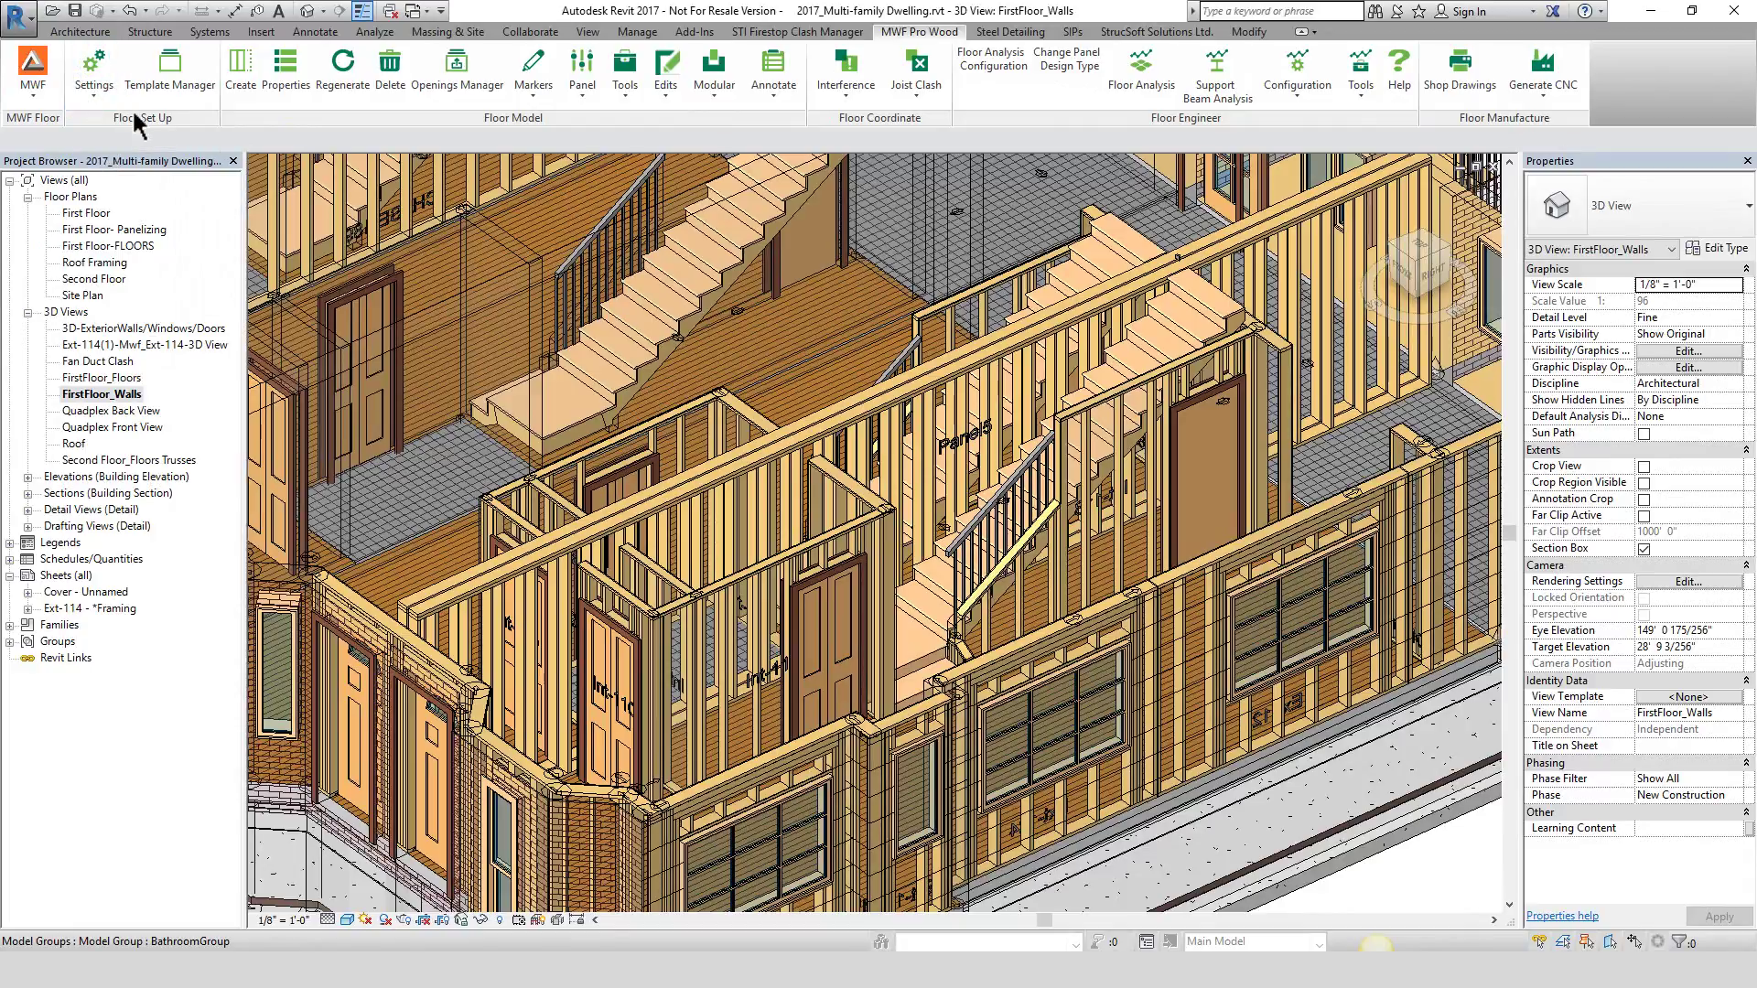
left_click(529, 101)
left_click(579, 92)
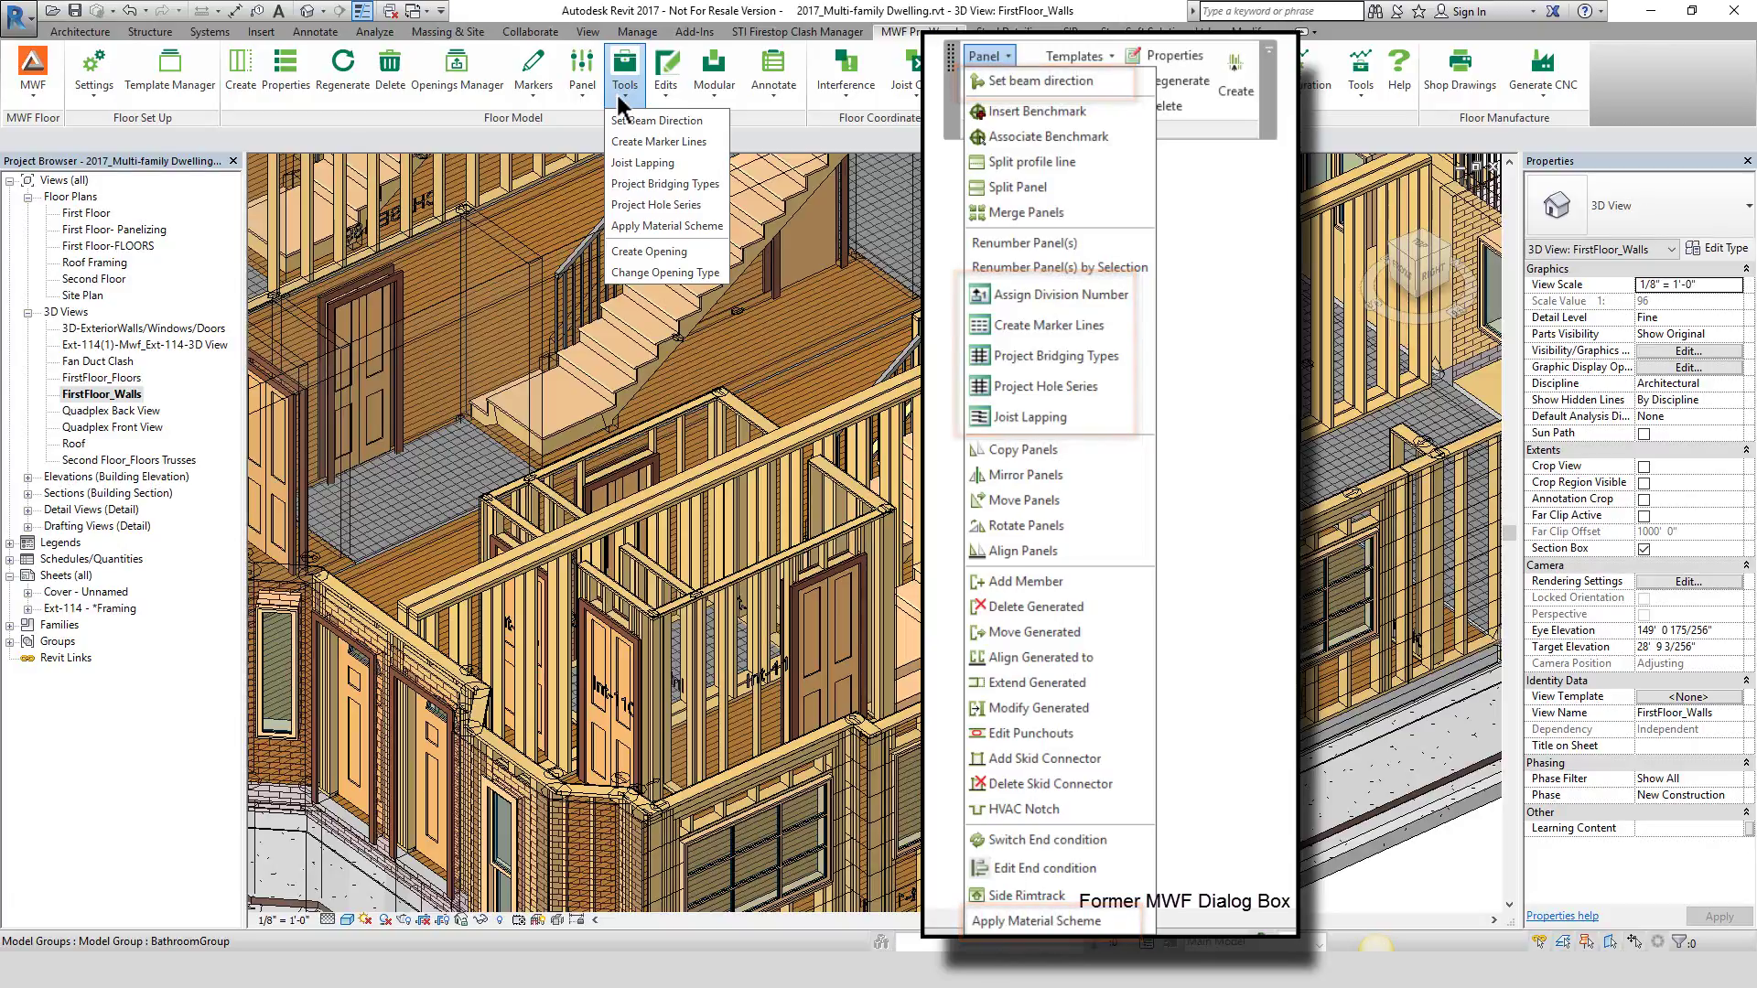
left_click(672, 103)
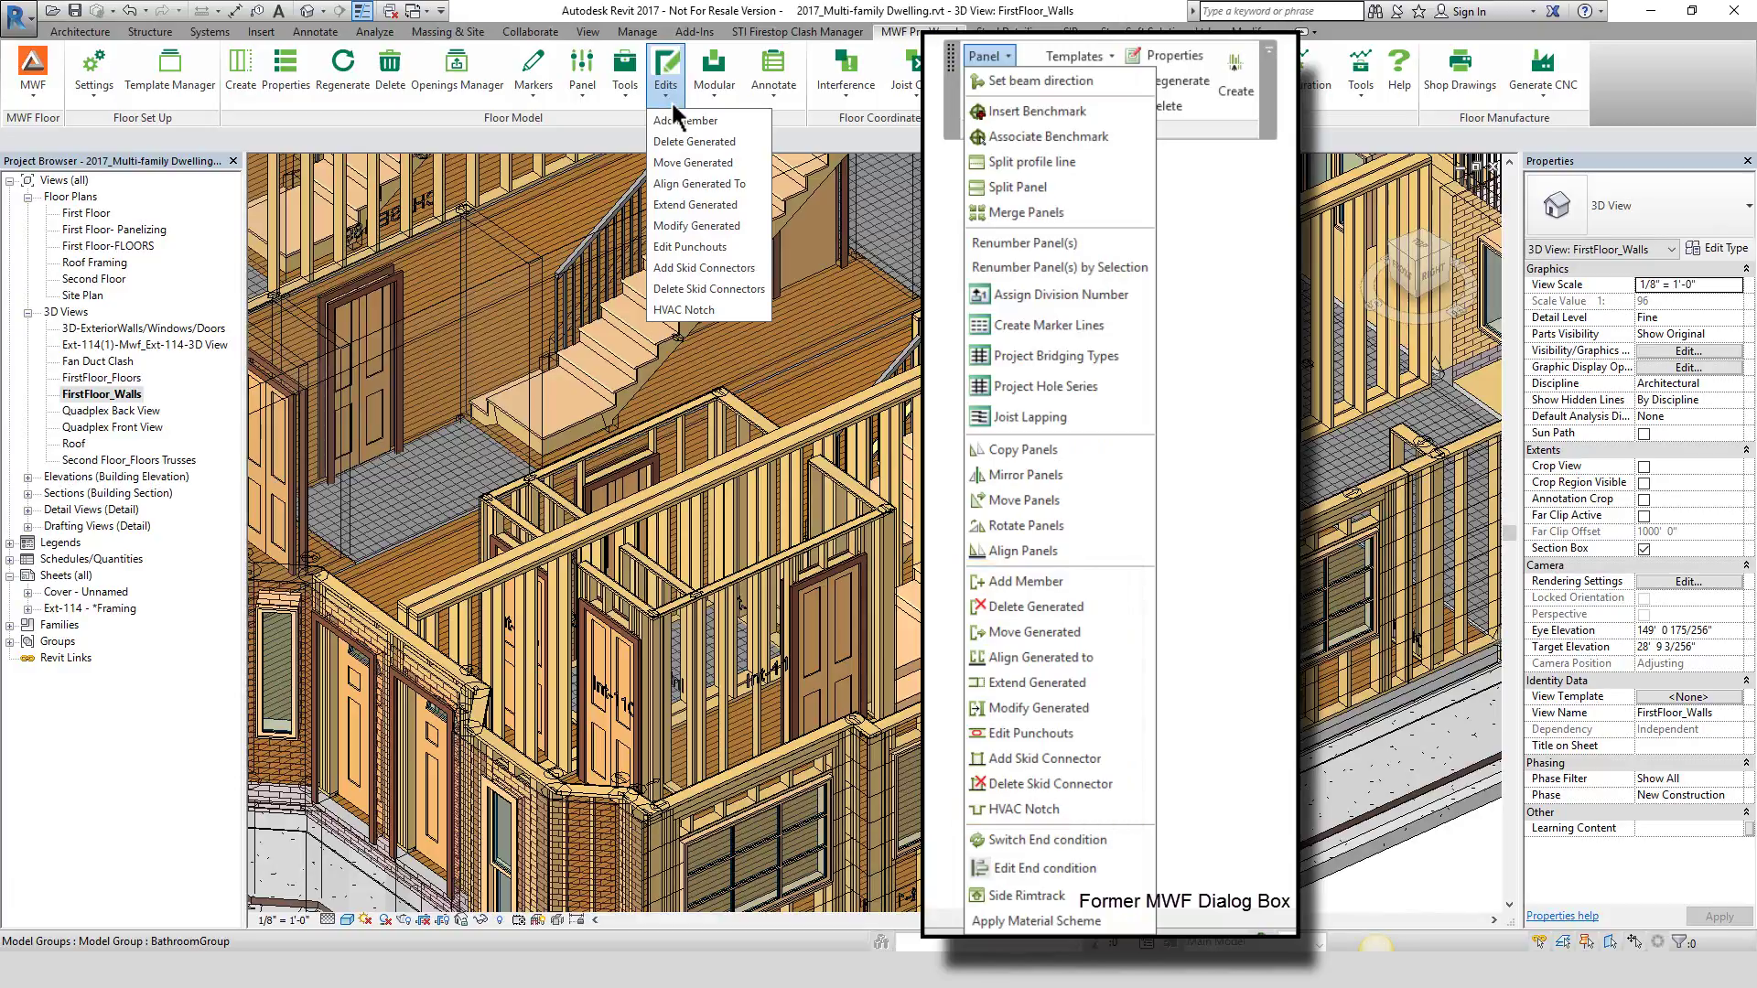
left_click(714, 105)
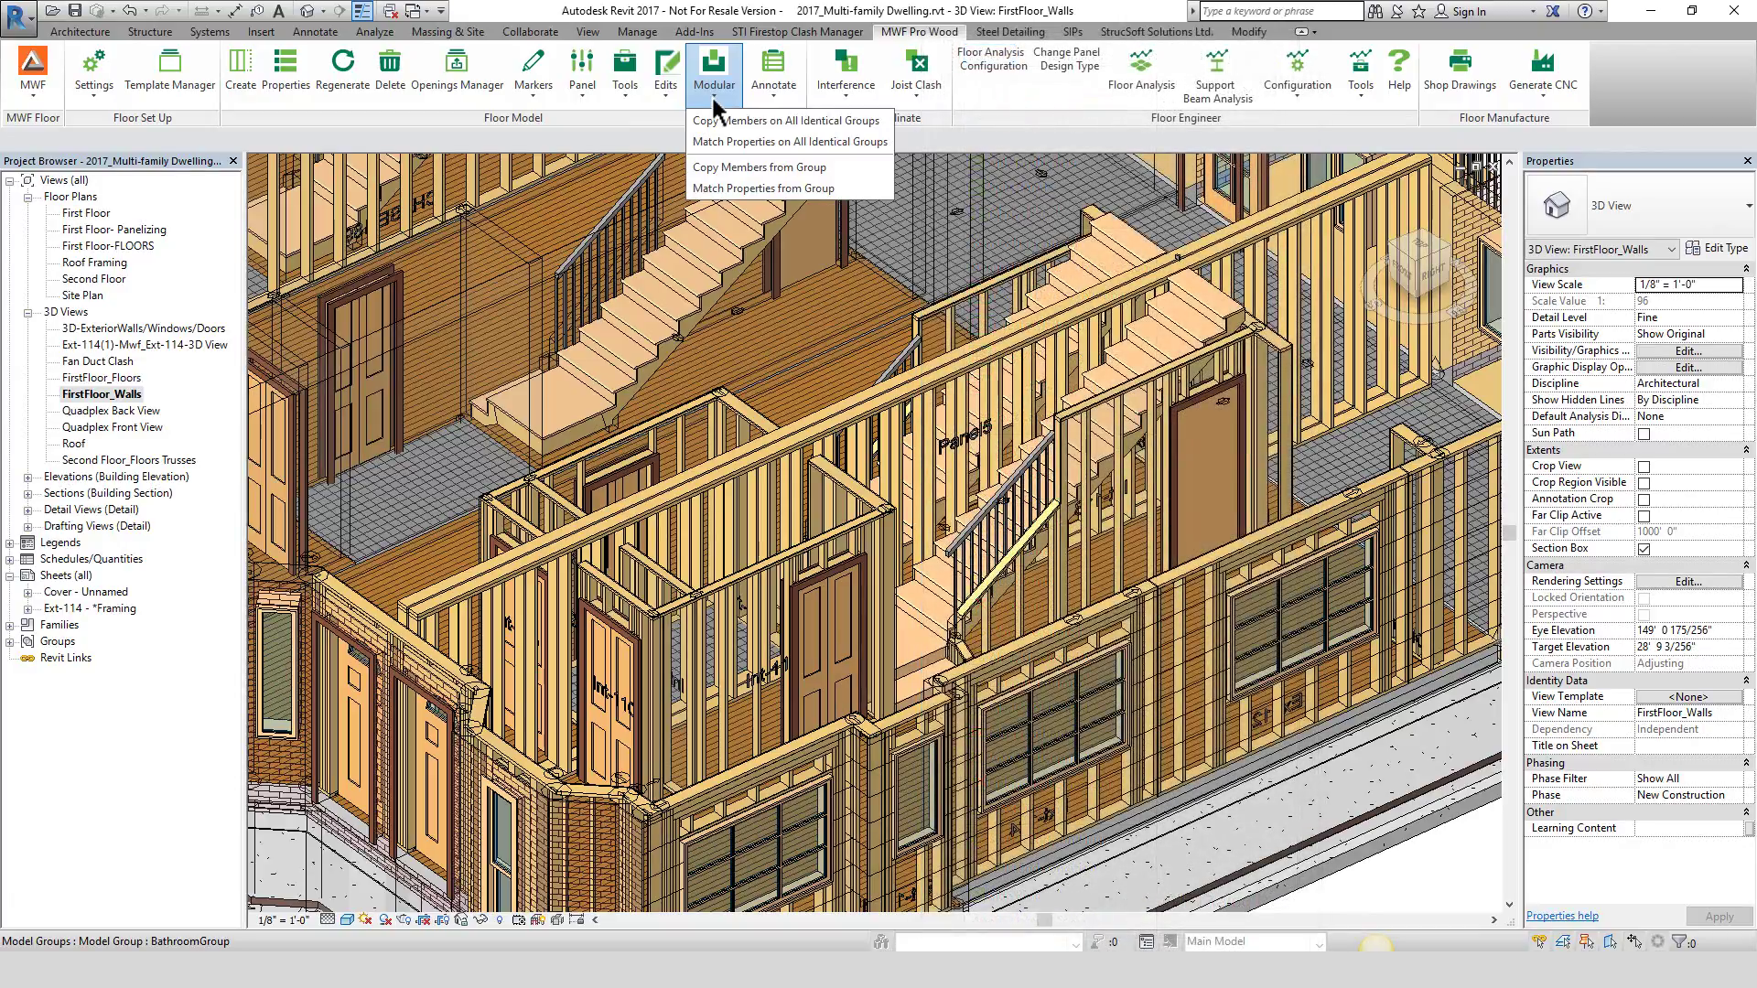
left_click(765, 95)
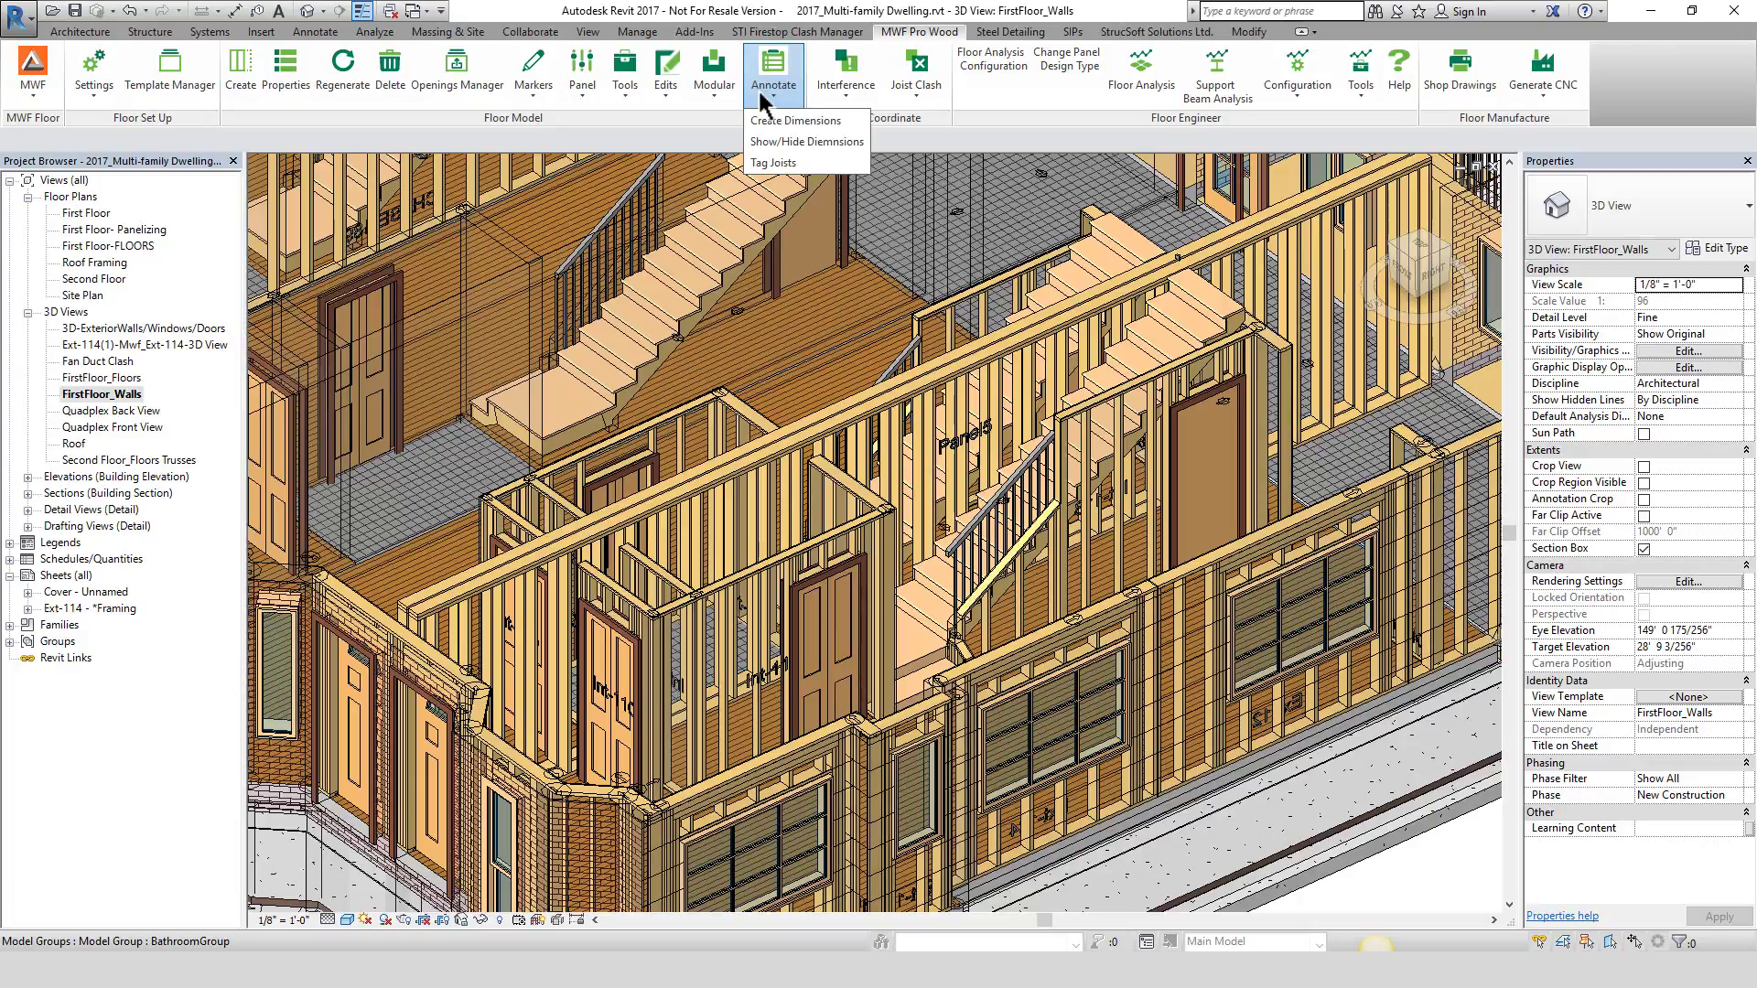
left_click(842, 91)
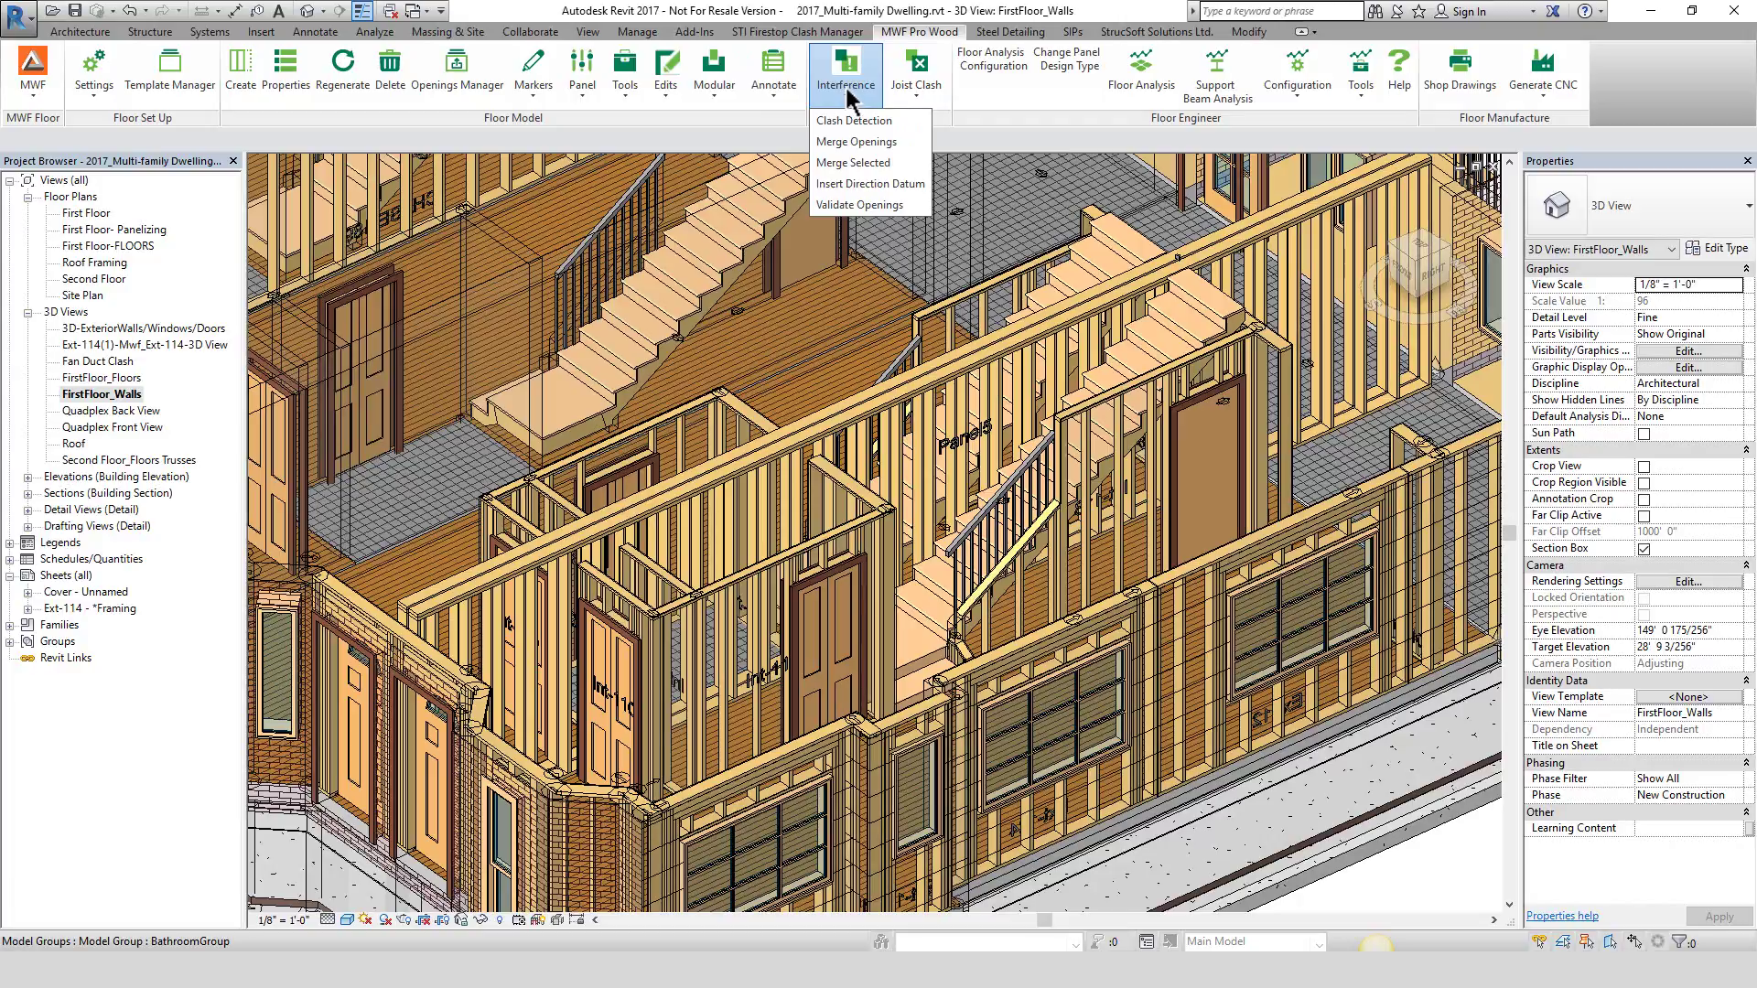
left_click(922, 87)
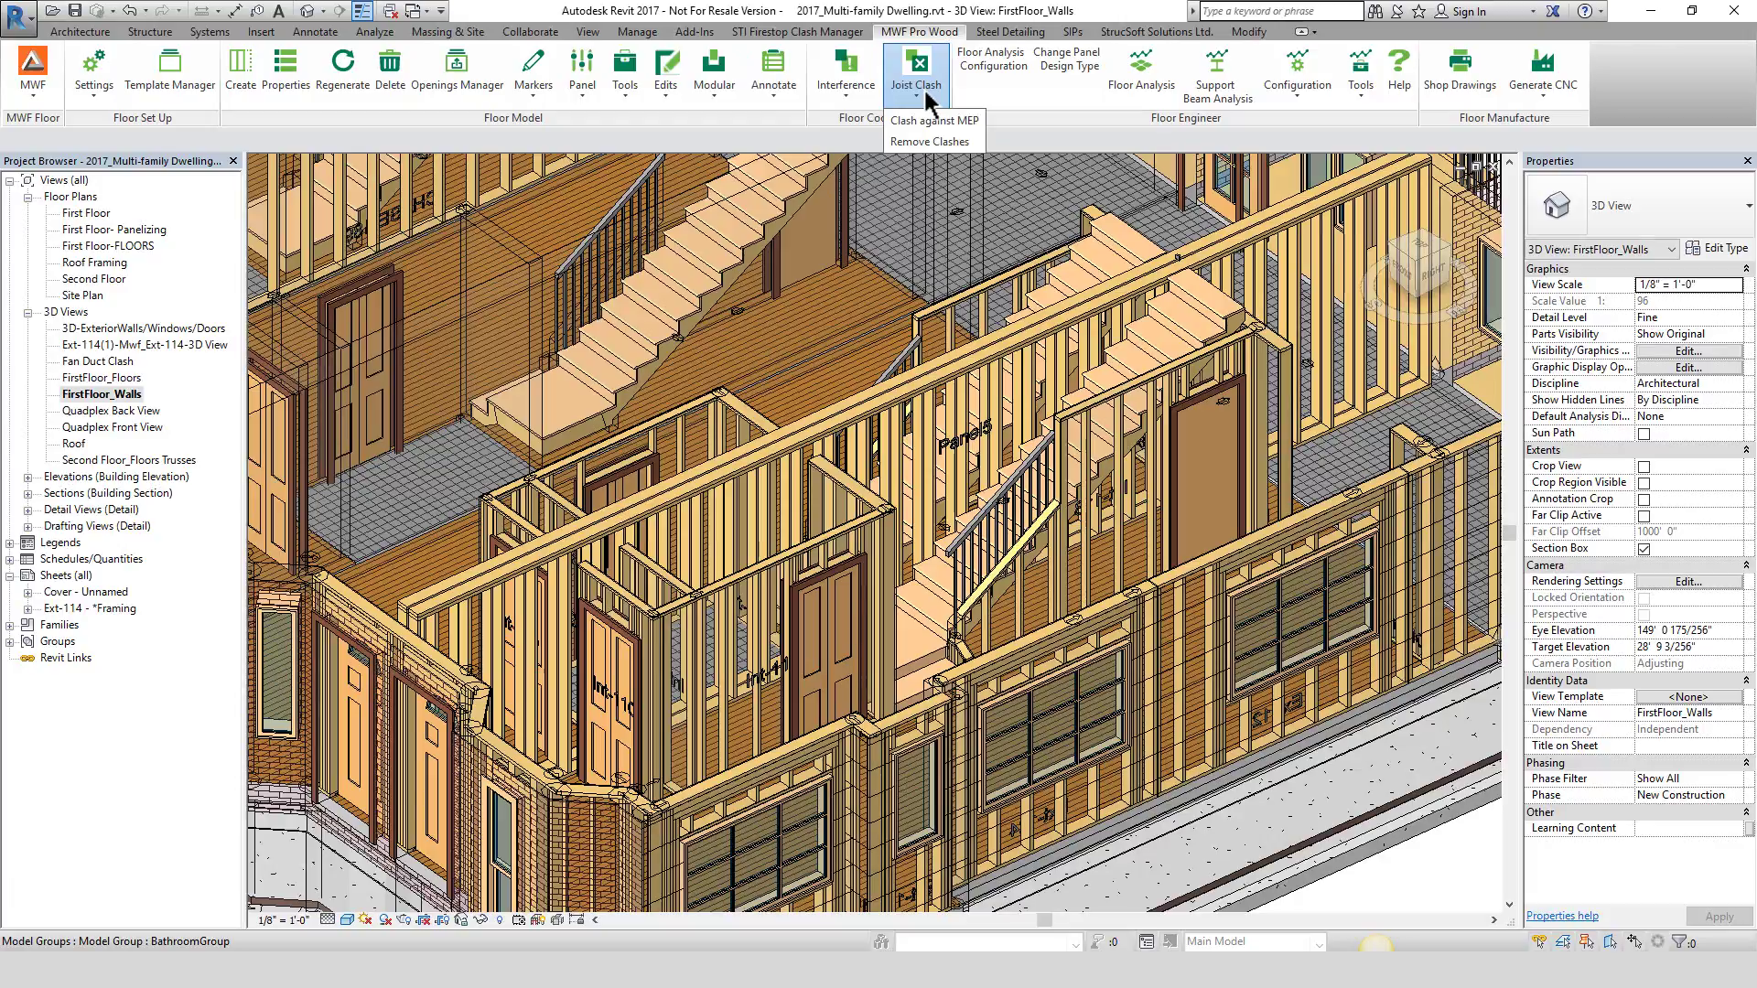
left_click(1078, 158)
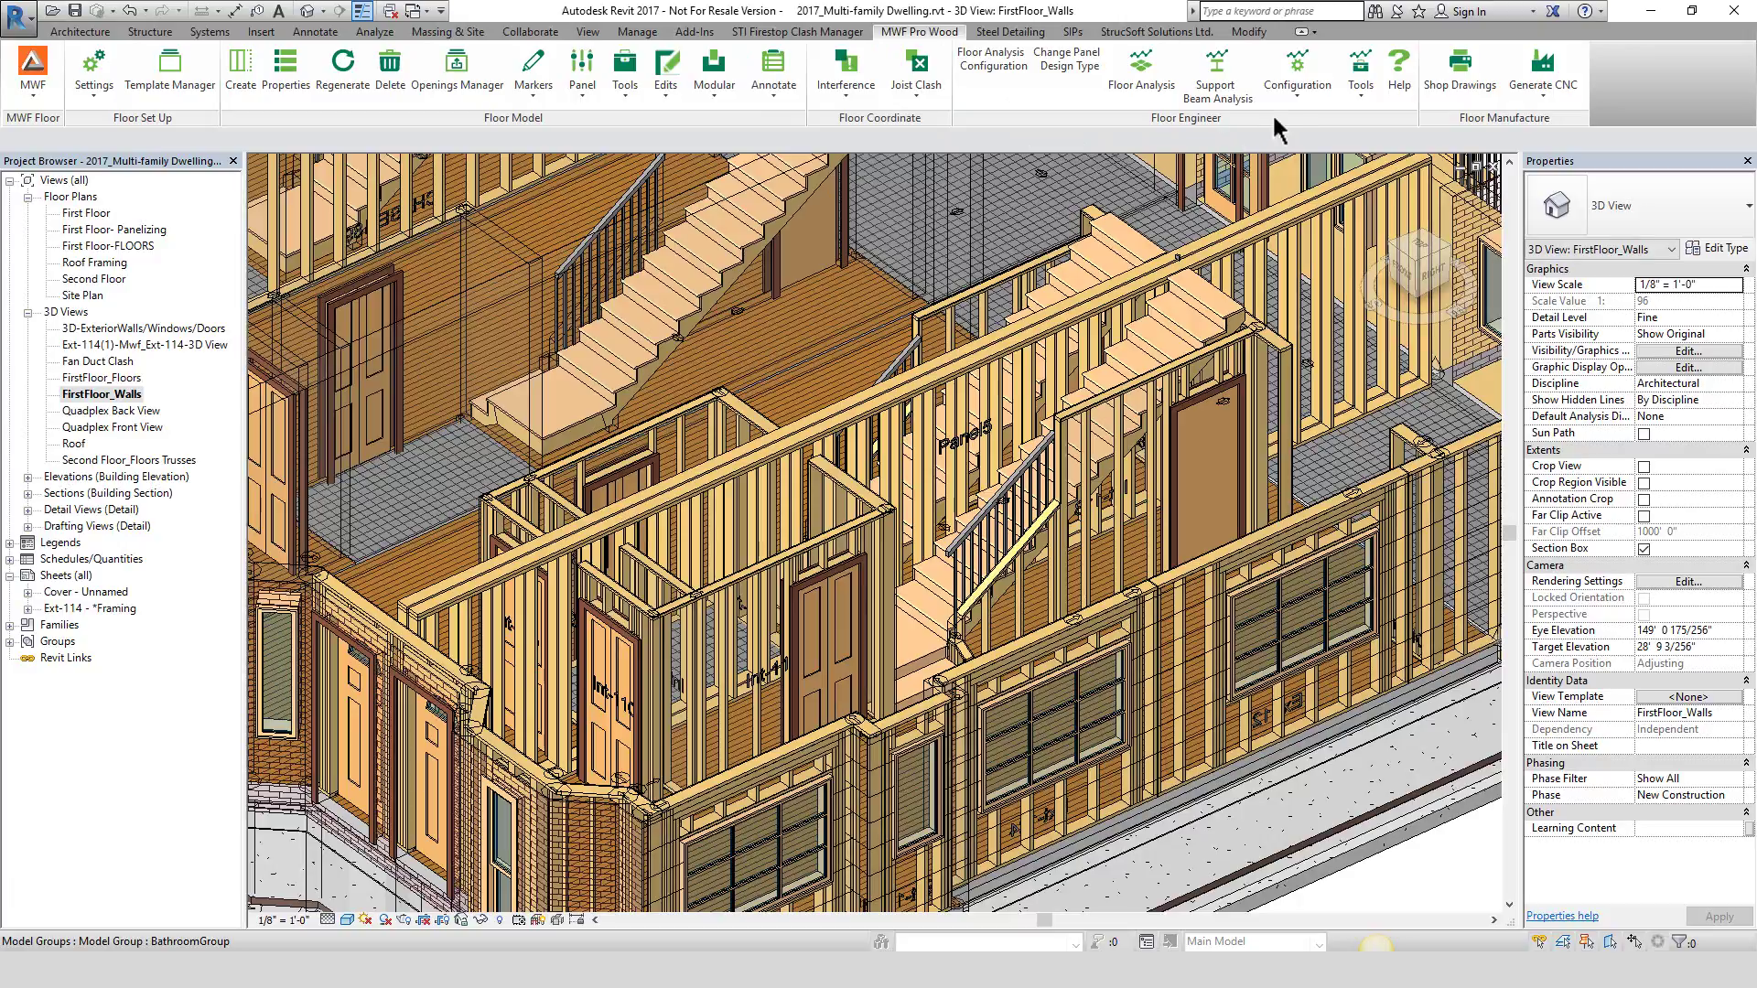
left_click(1309, 100)
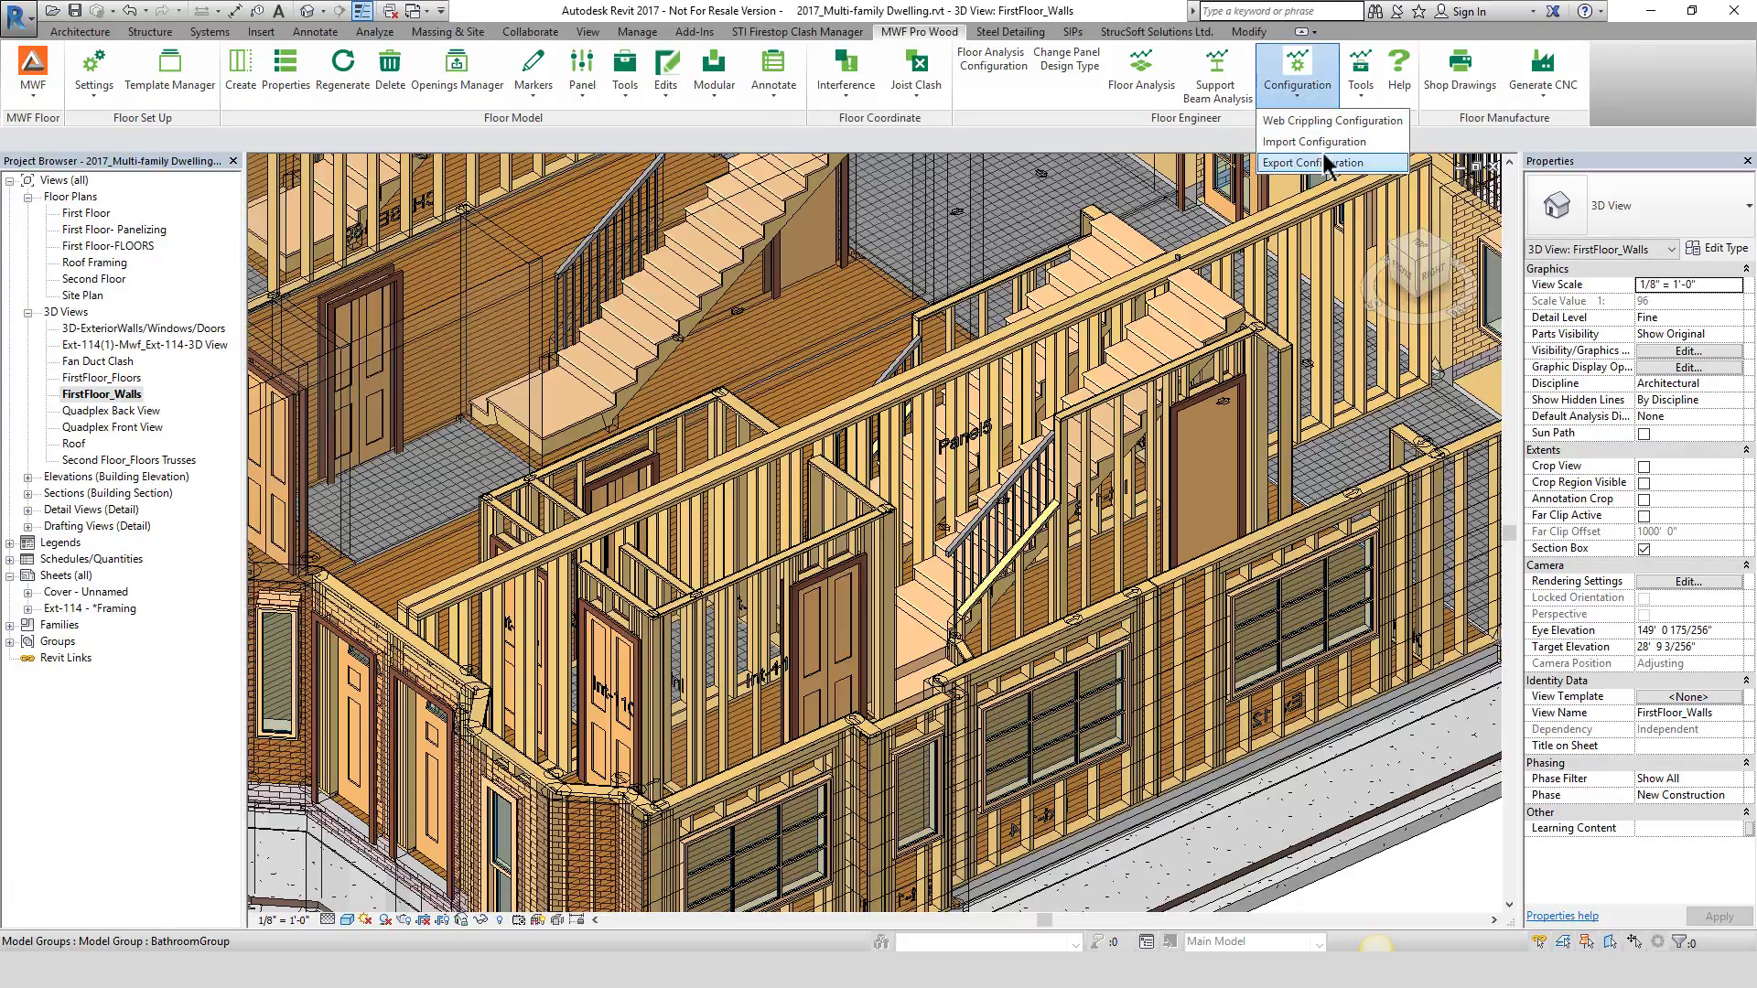
left_click(1359, 102)
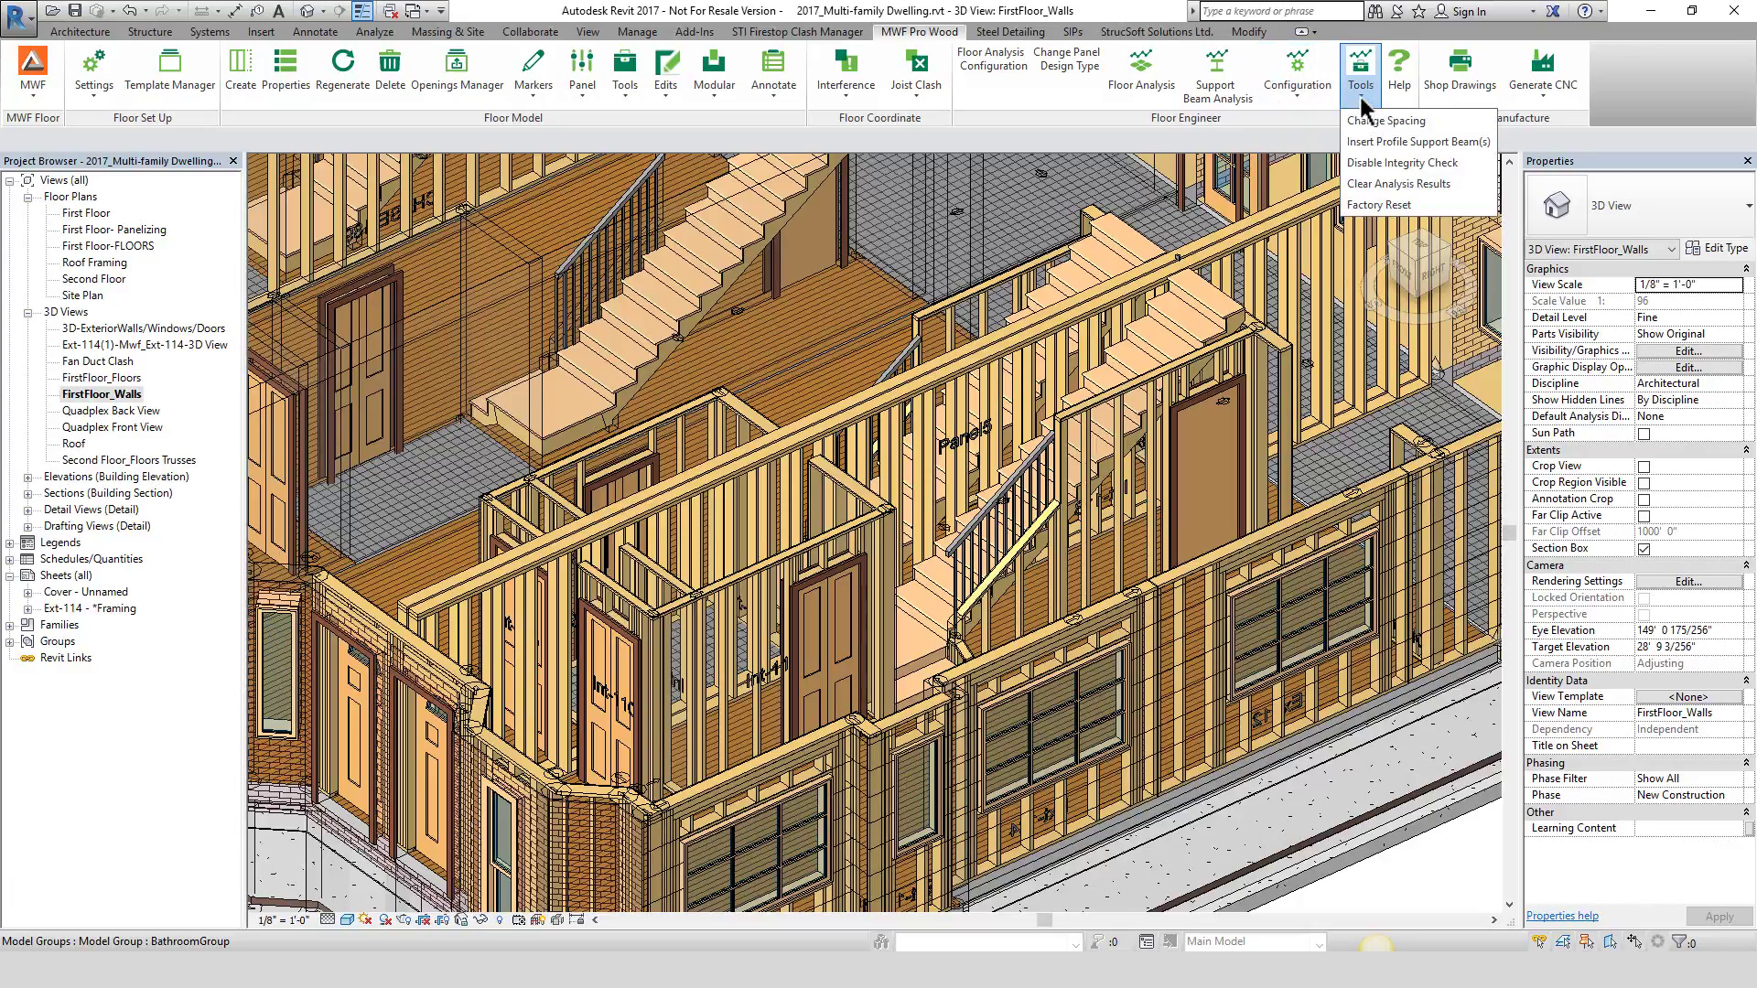
left_click(1361, 103)
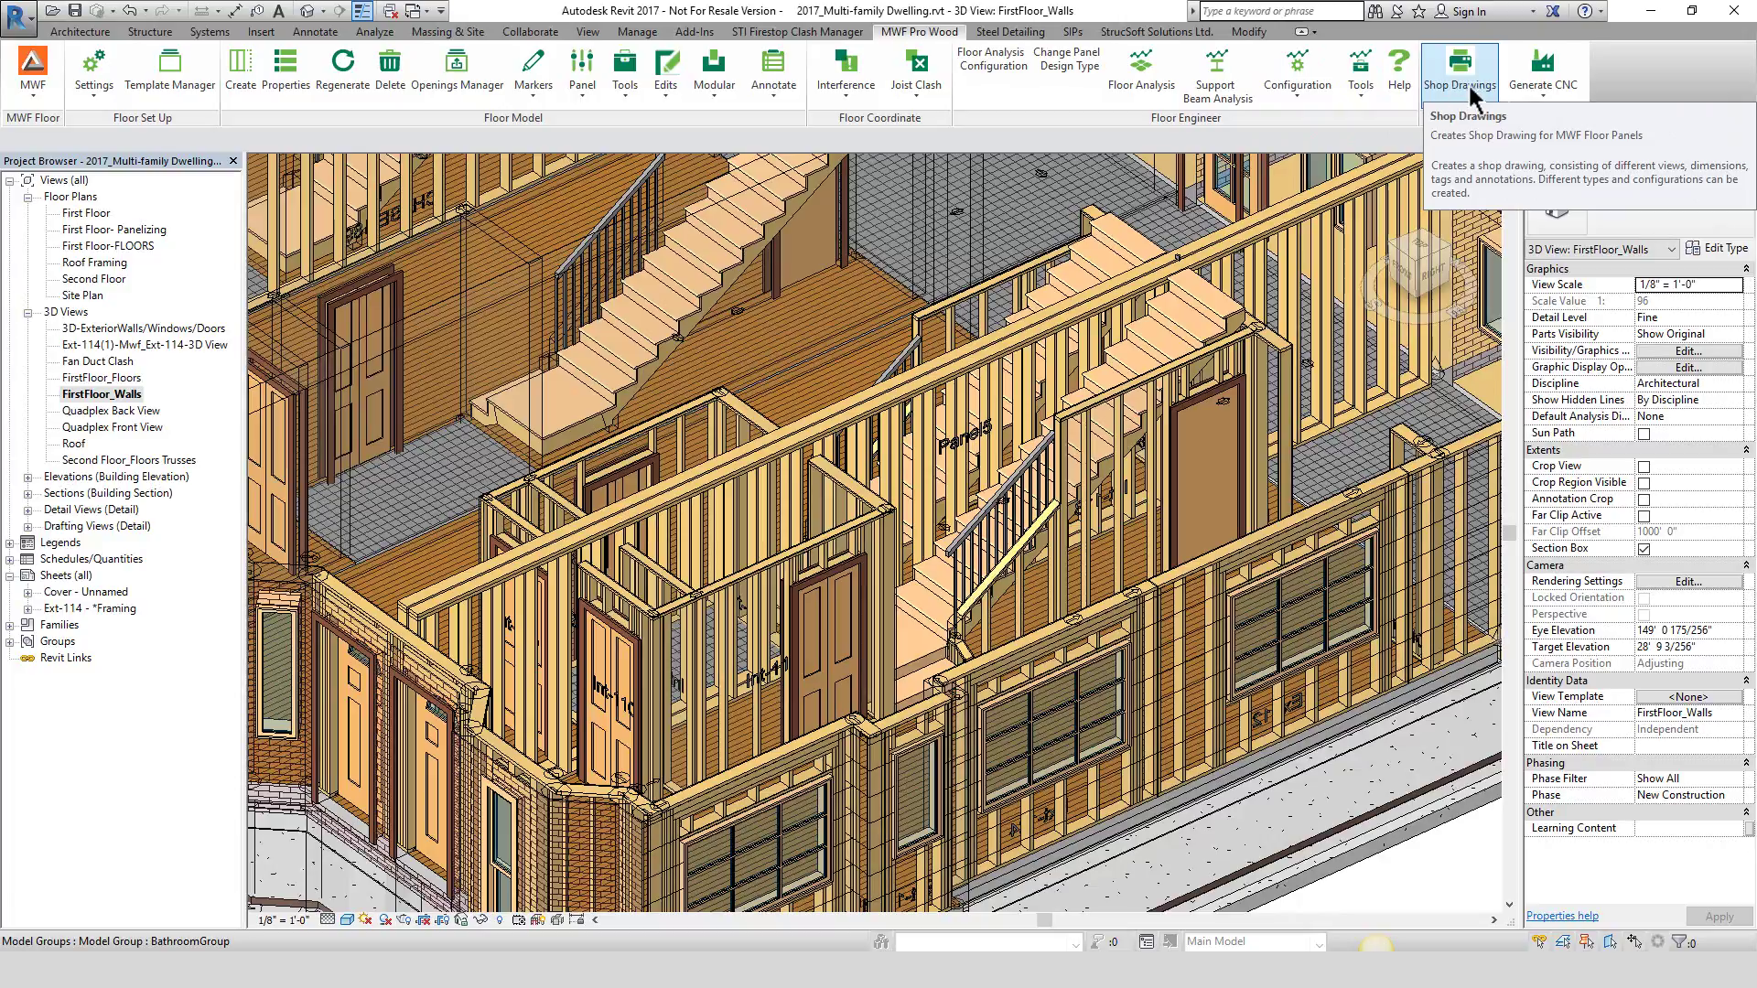
left_click(1543, 77)
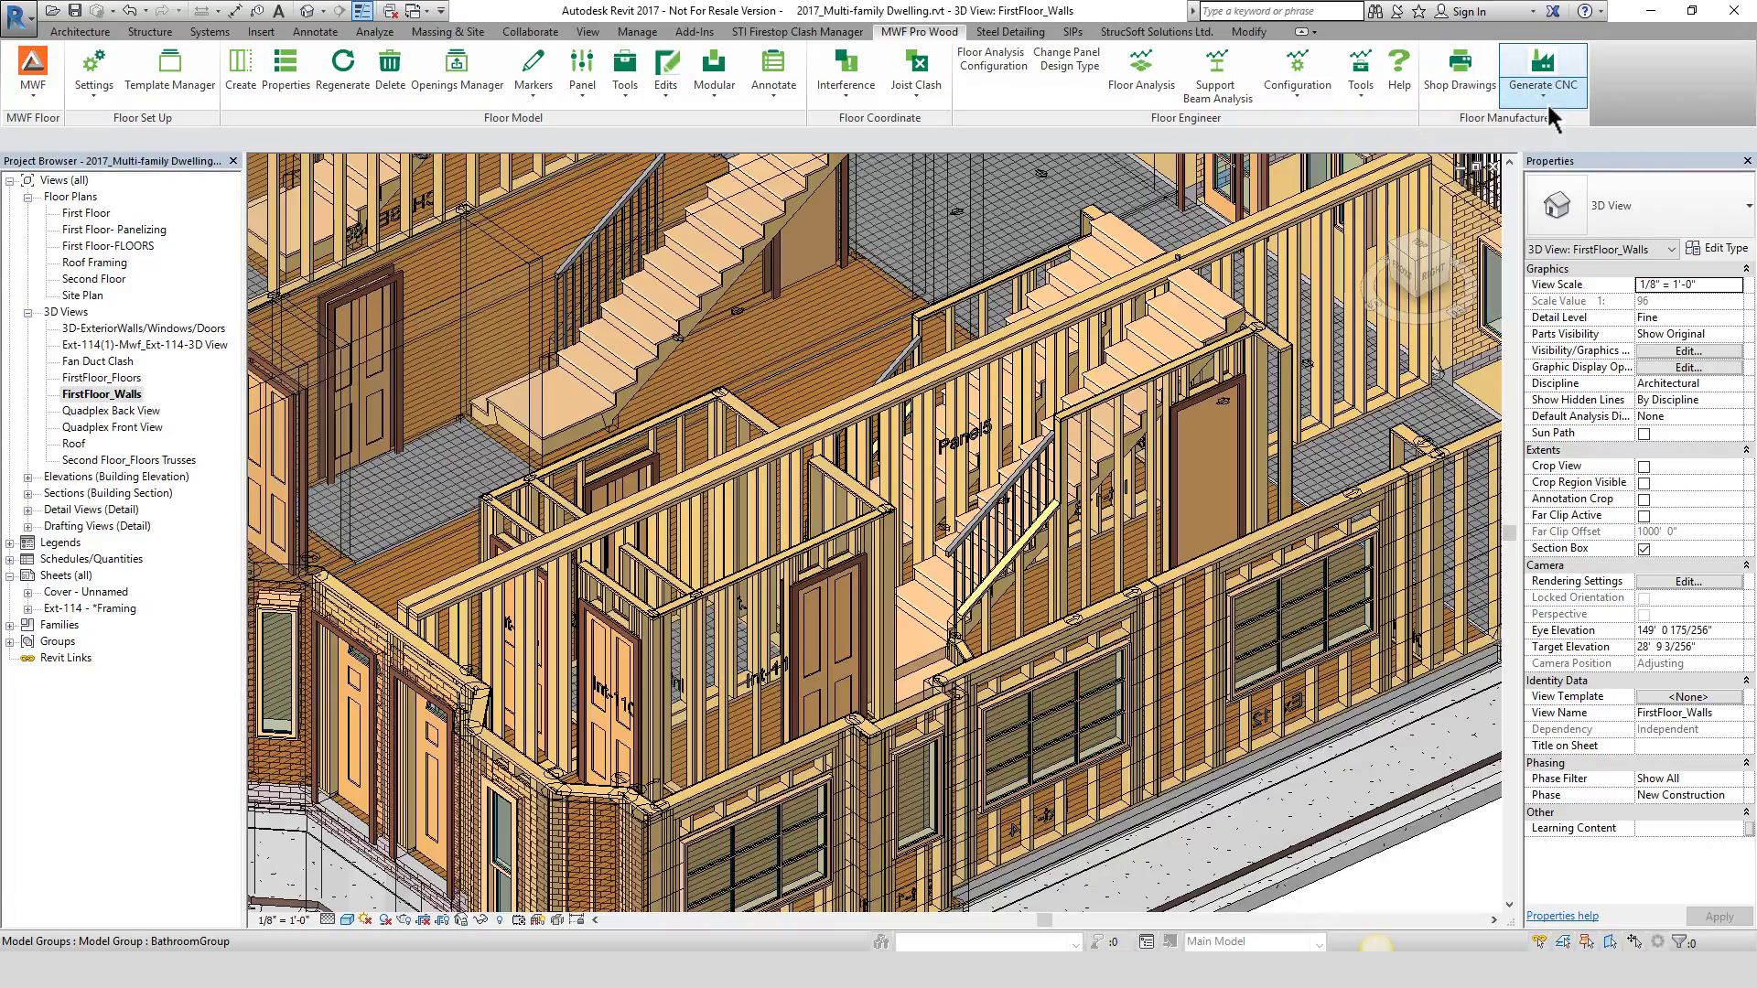
- Change the MWF module to MWF Truss + Rafters and confirm with OK
left_click(32, 84)
left_click(37, 121)
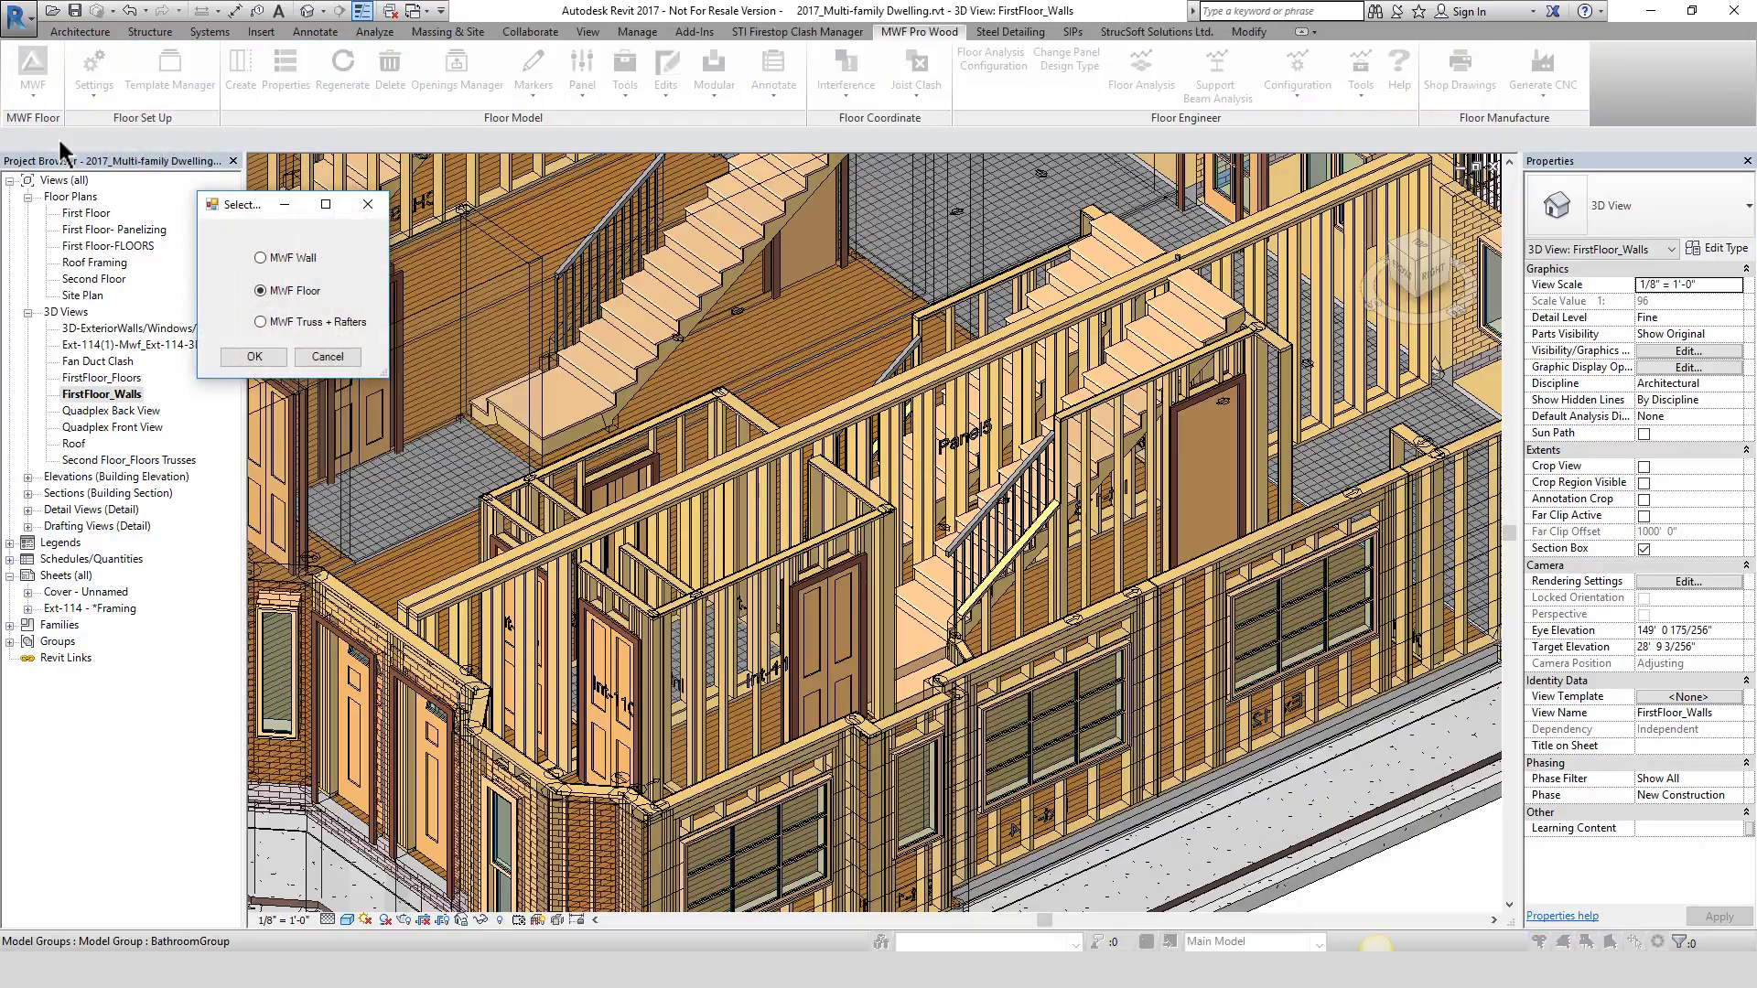
left_click(315, 323)
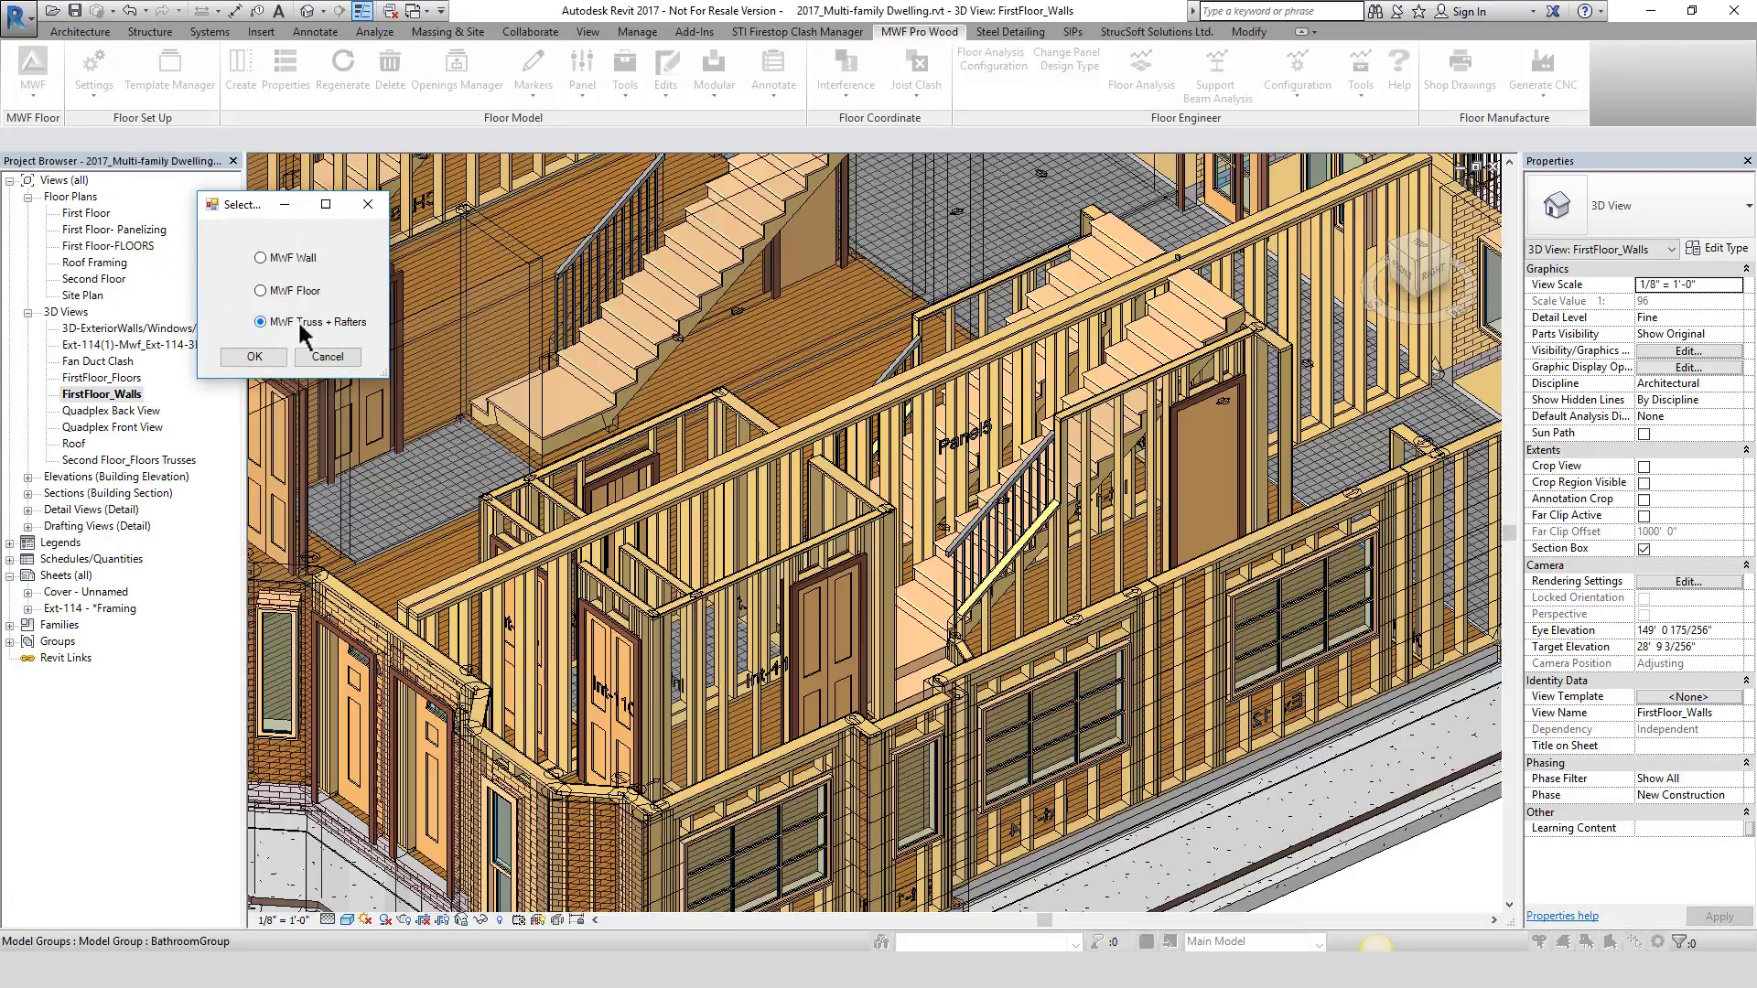
left_click(254, 357)
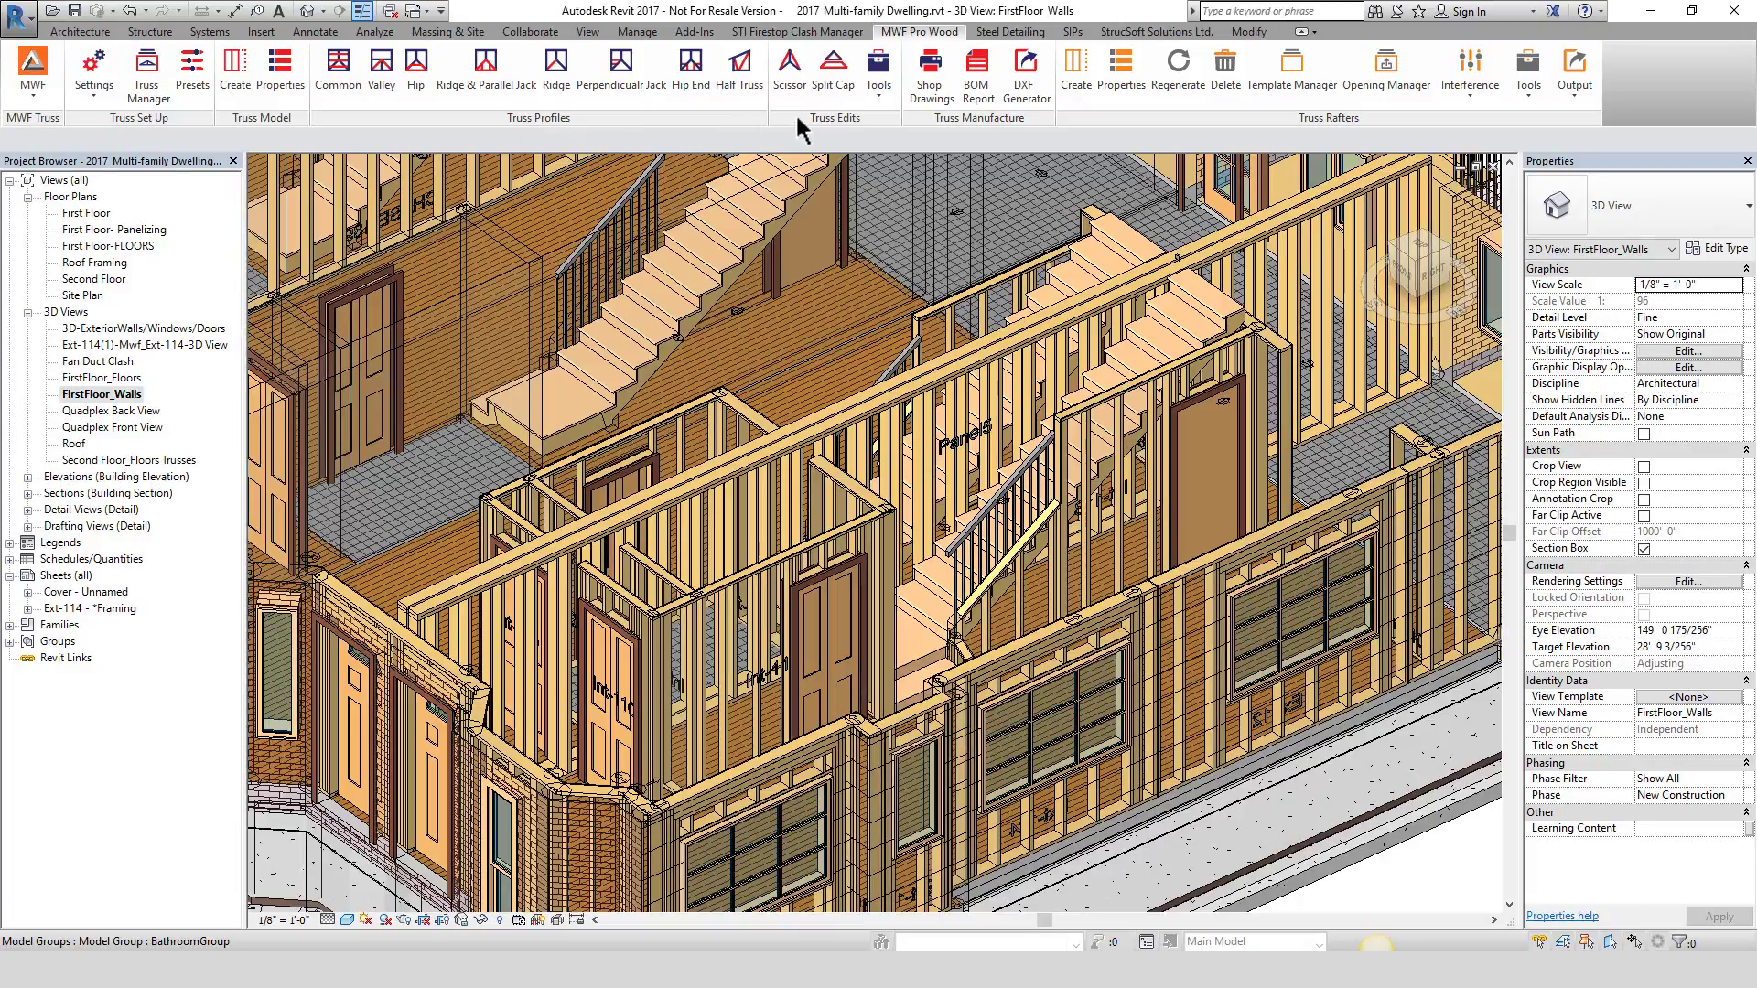
- Browse the Truss Edits Tools, Rafters Interference, Tools and Output dropdowns, then reopen the MWF menu
left_click(879, 96)
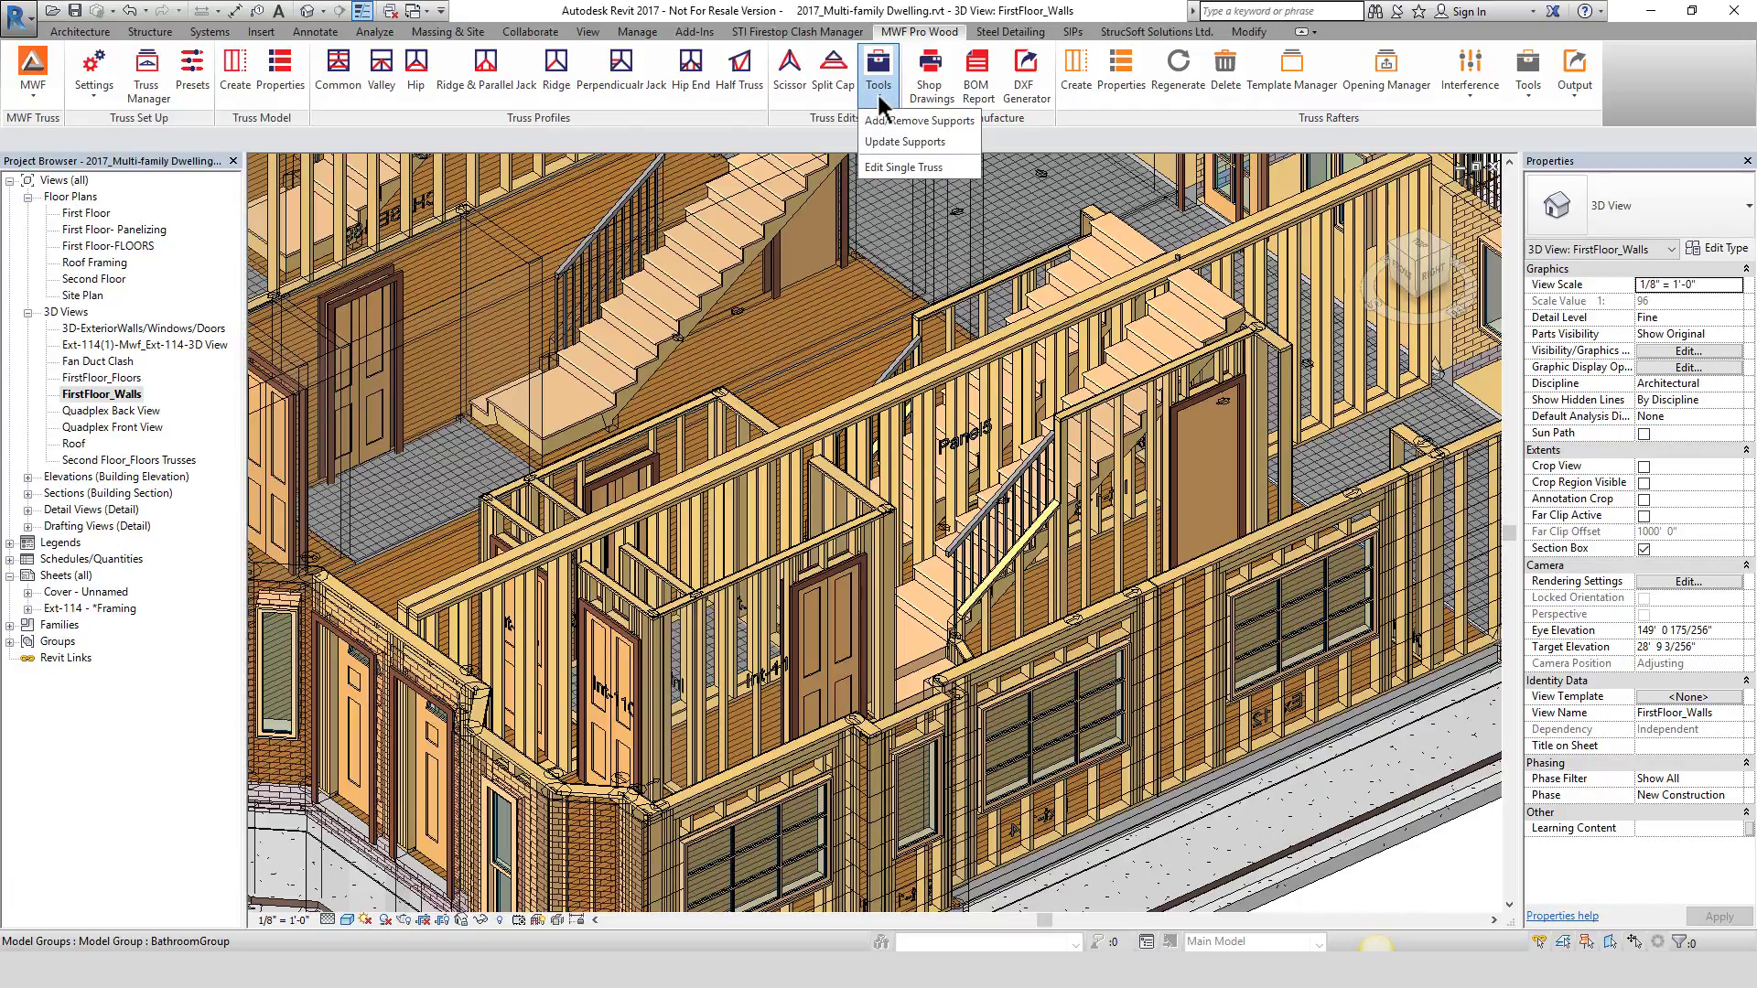
left_click(878, 96)
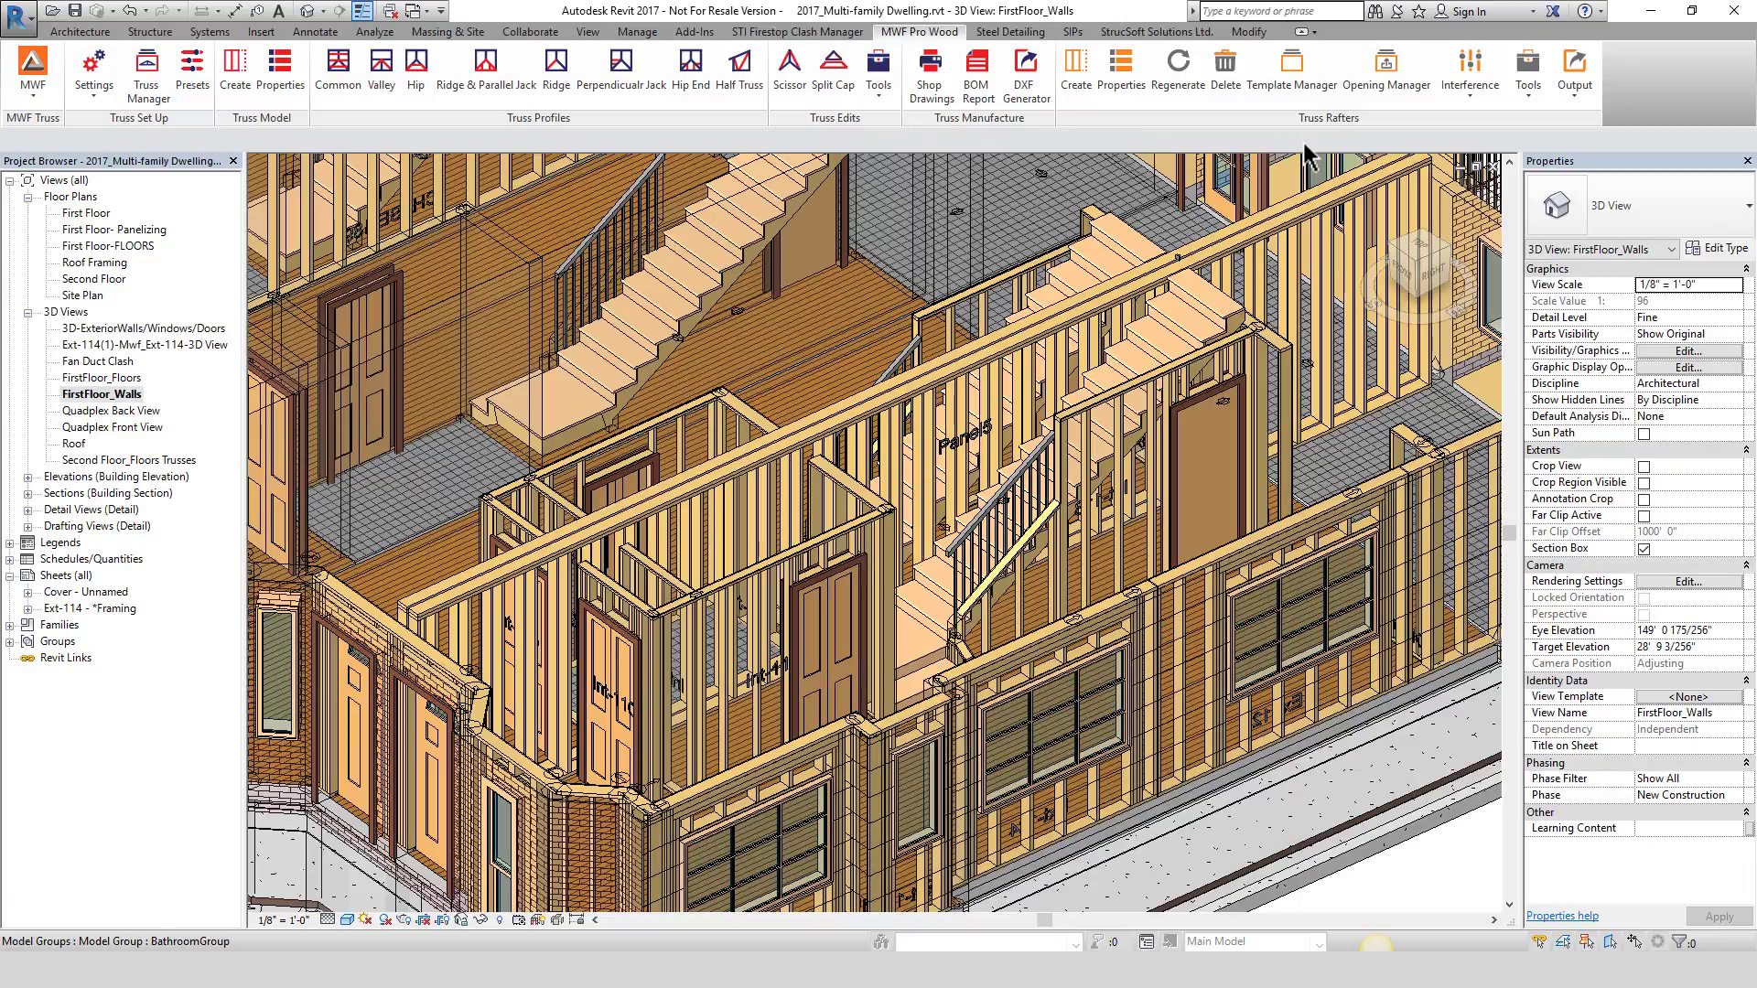
left_click(1475, 99)
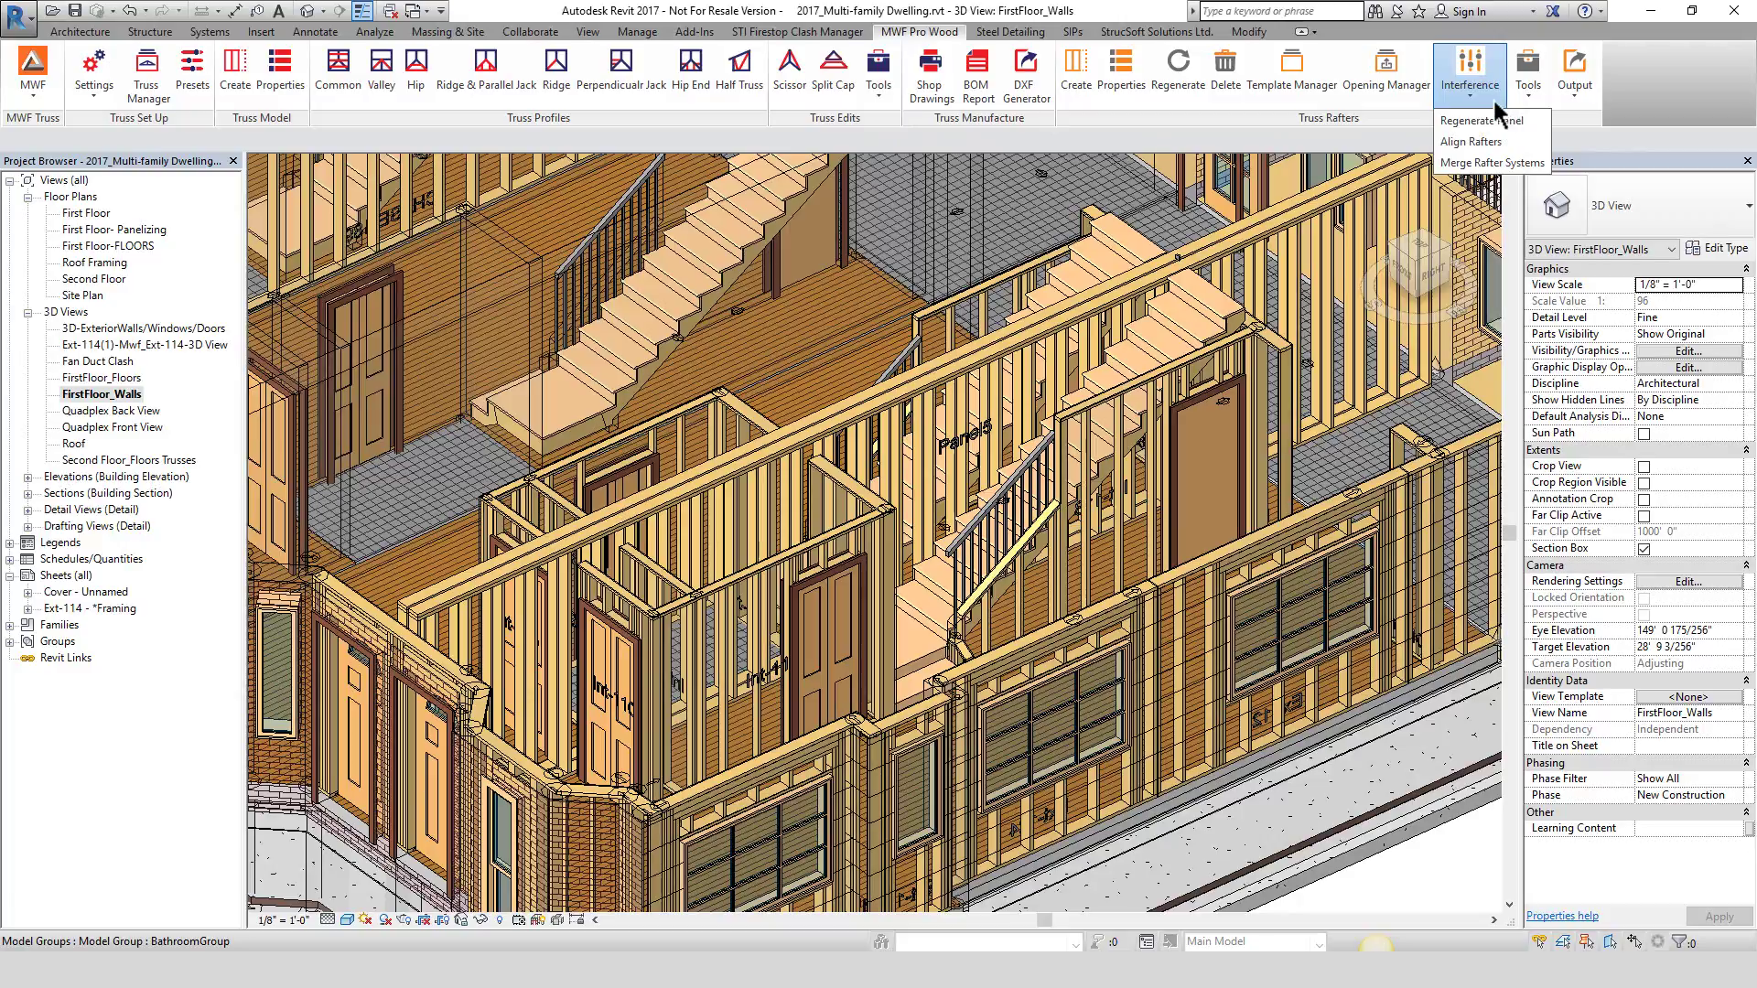
left_click(1526, 110)
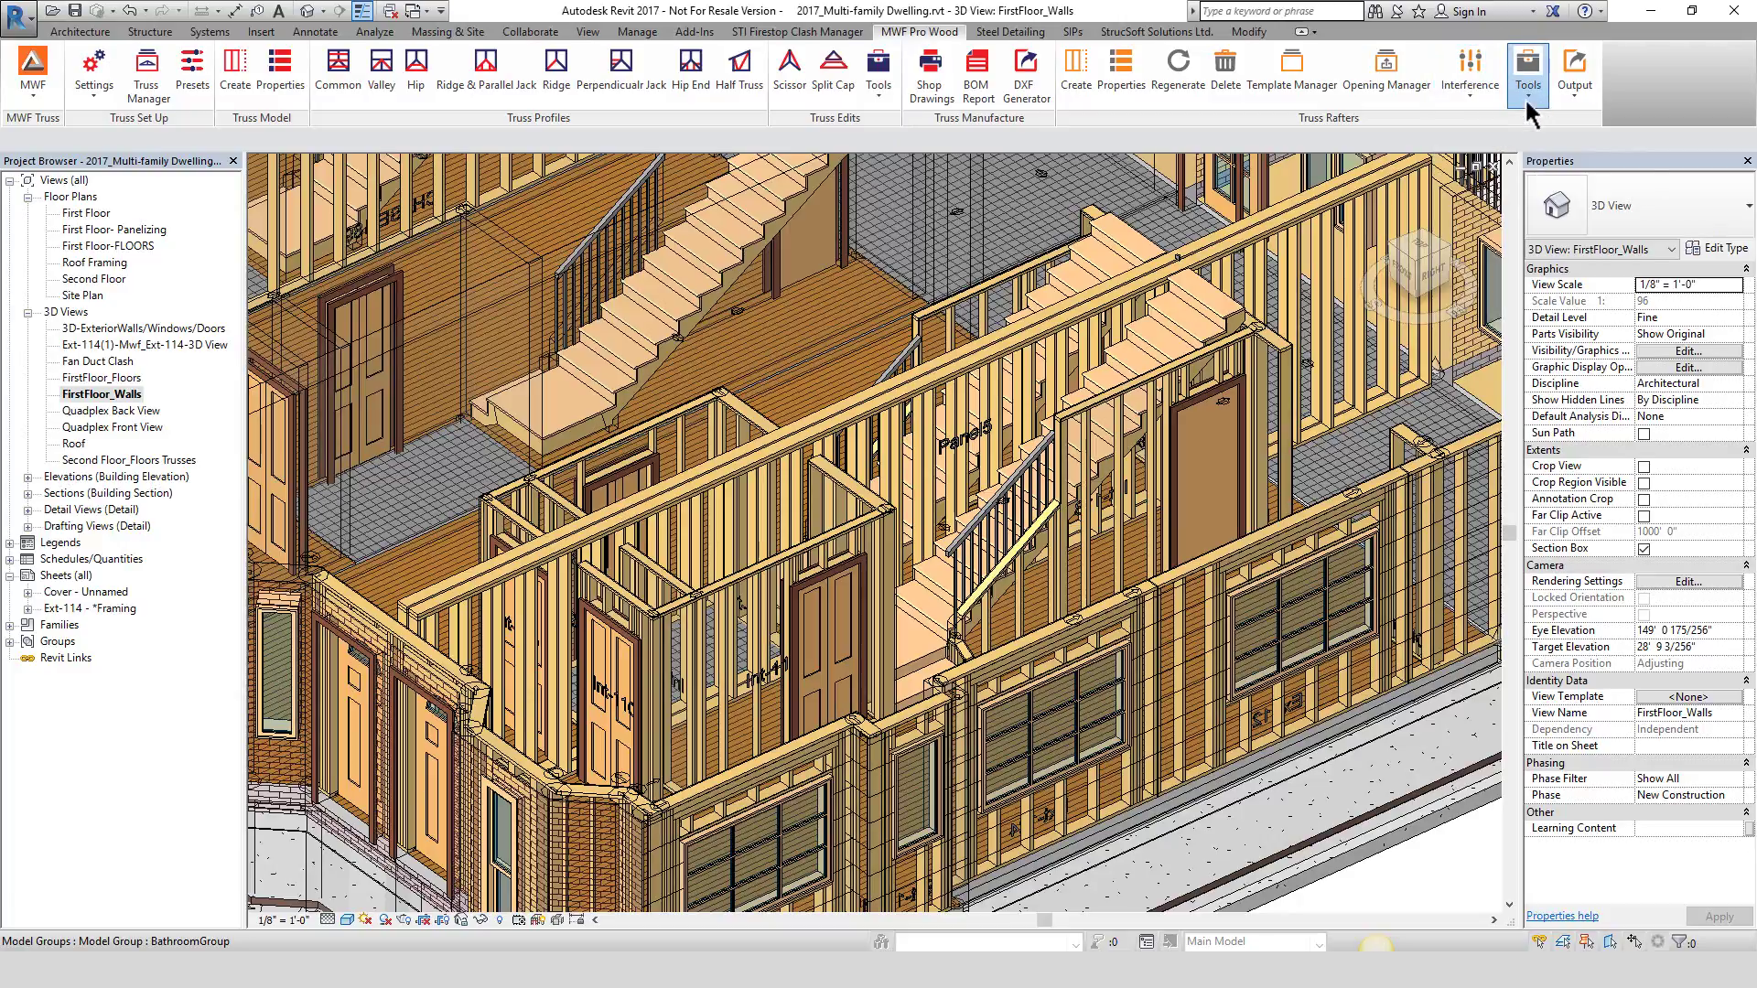
left_click(1526, 108)
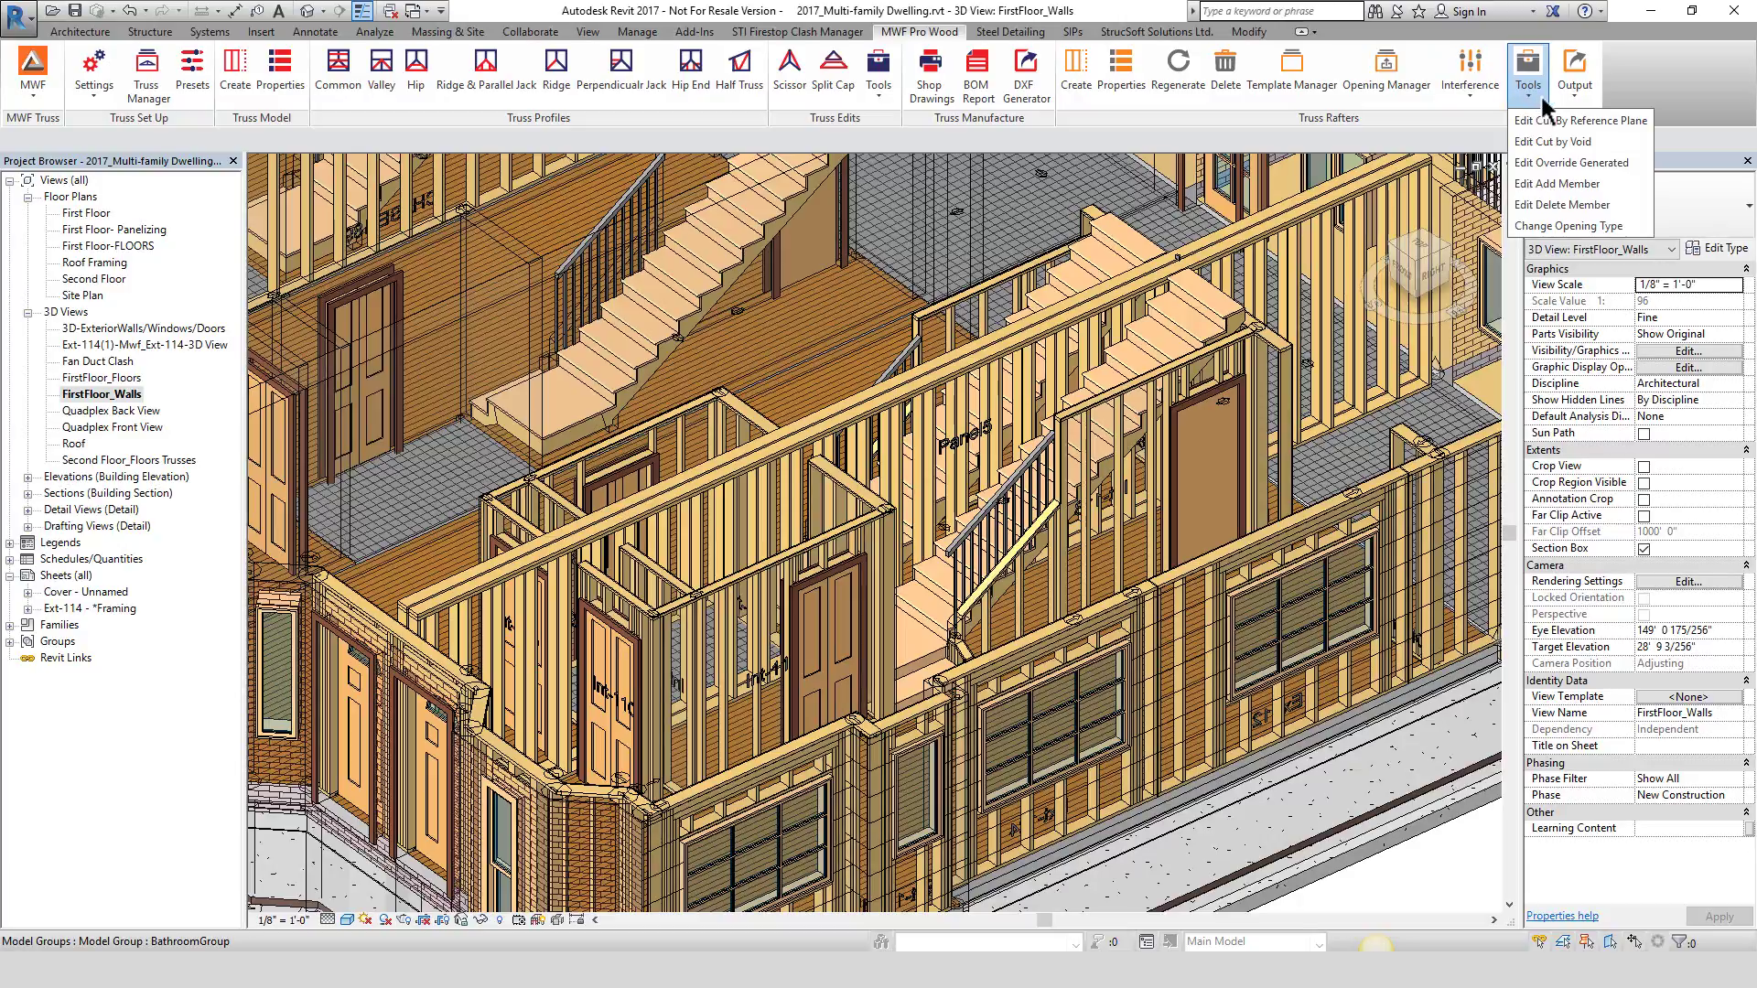
left_click(1574, 103)
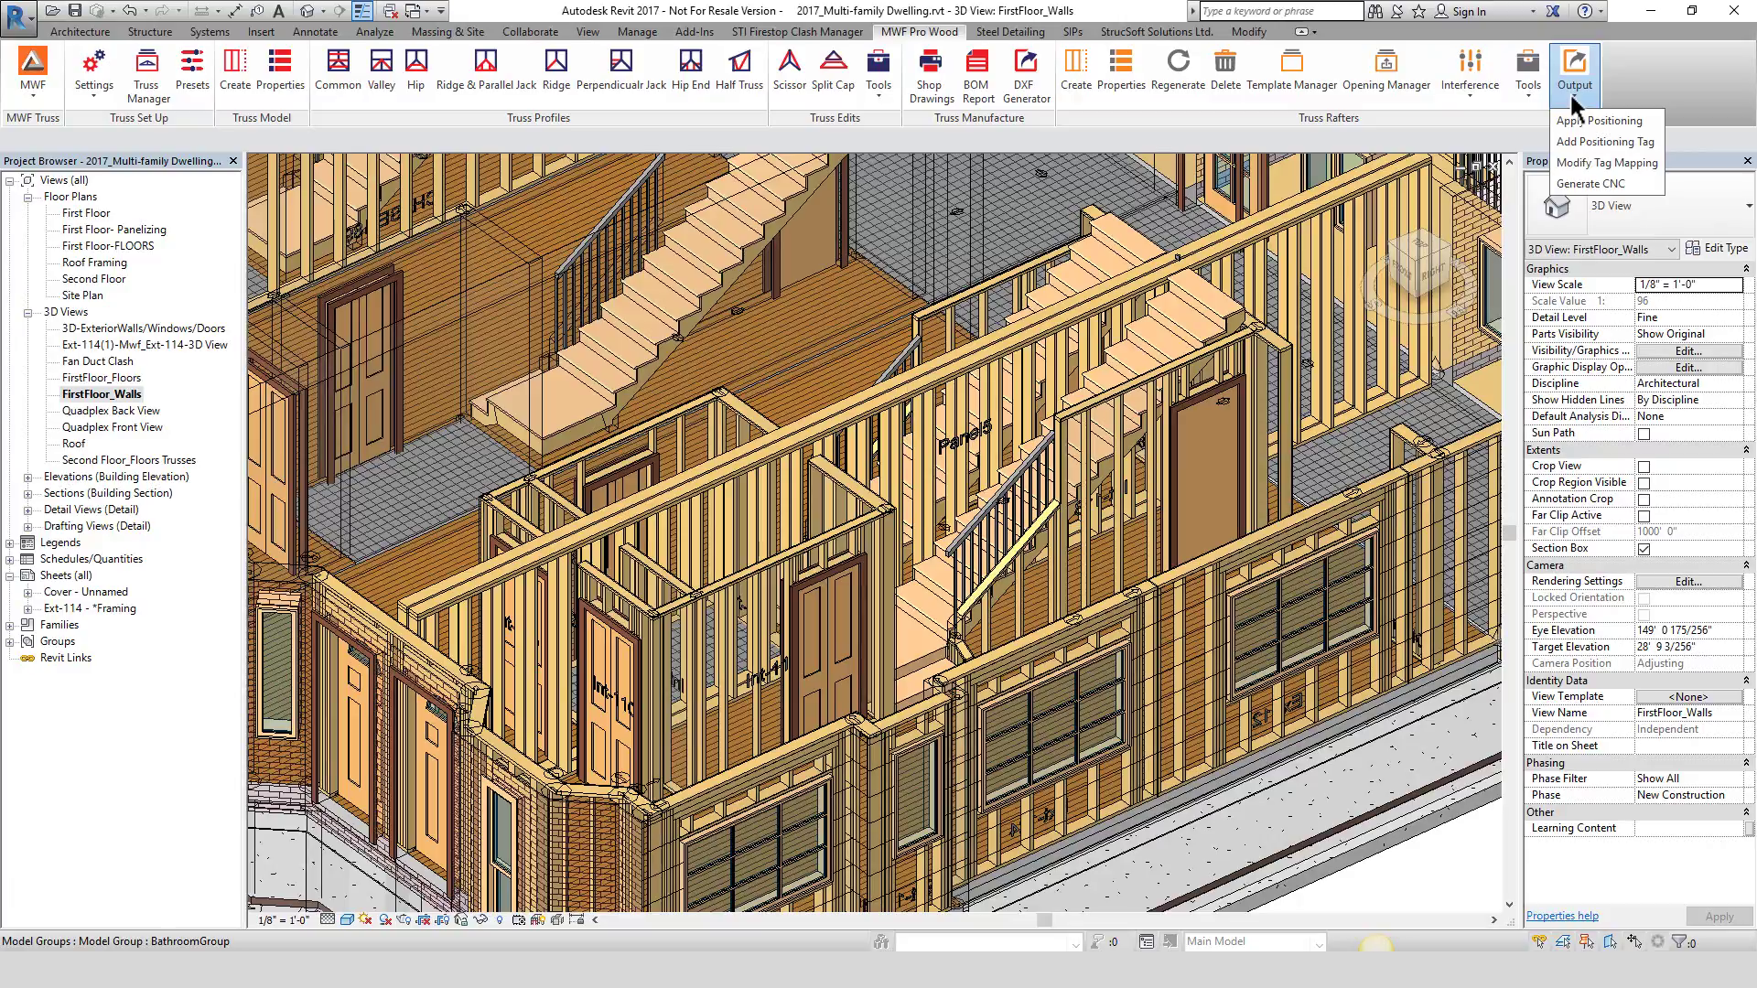
left_click(1571, 96)
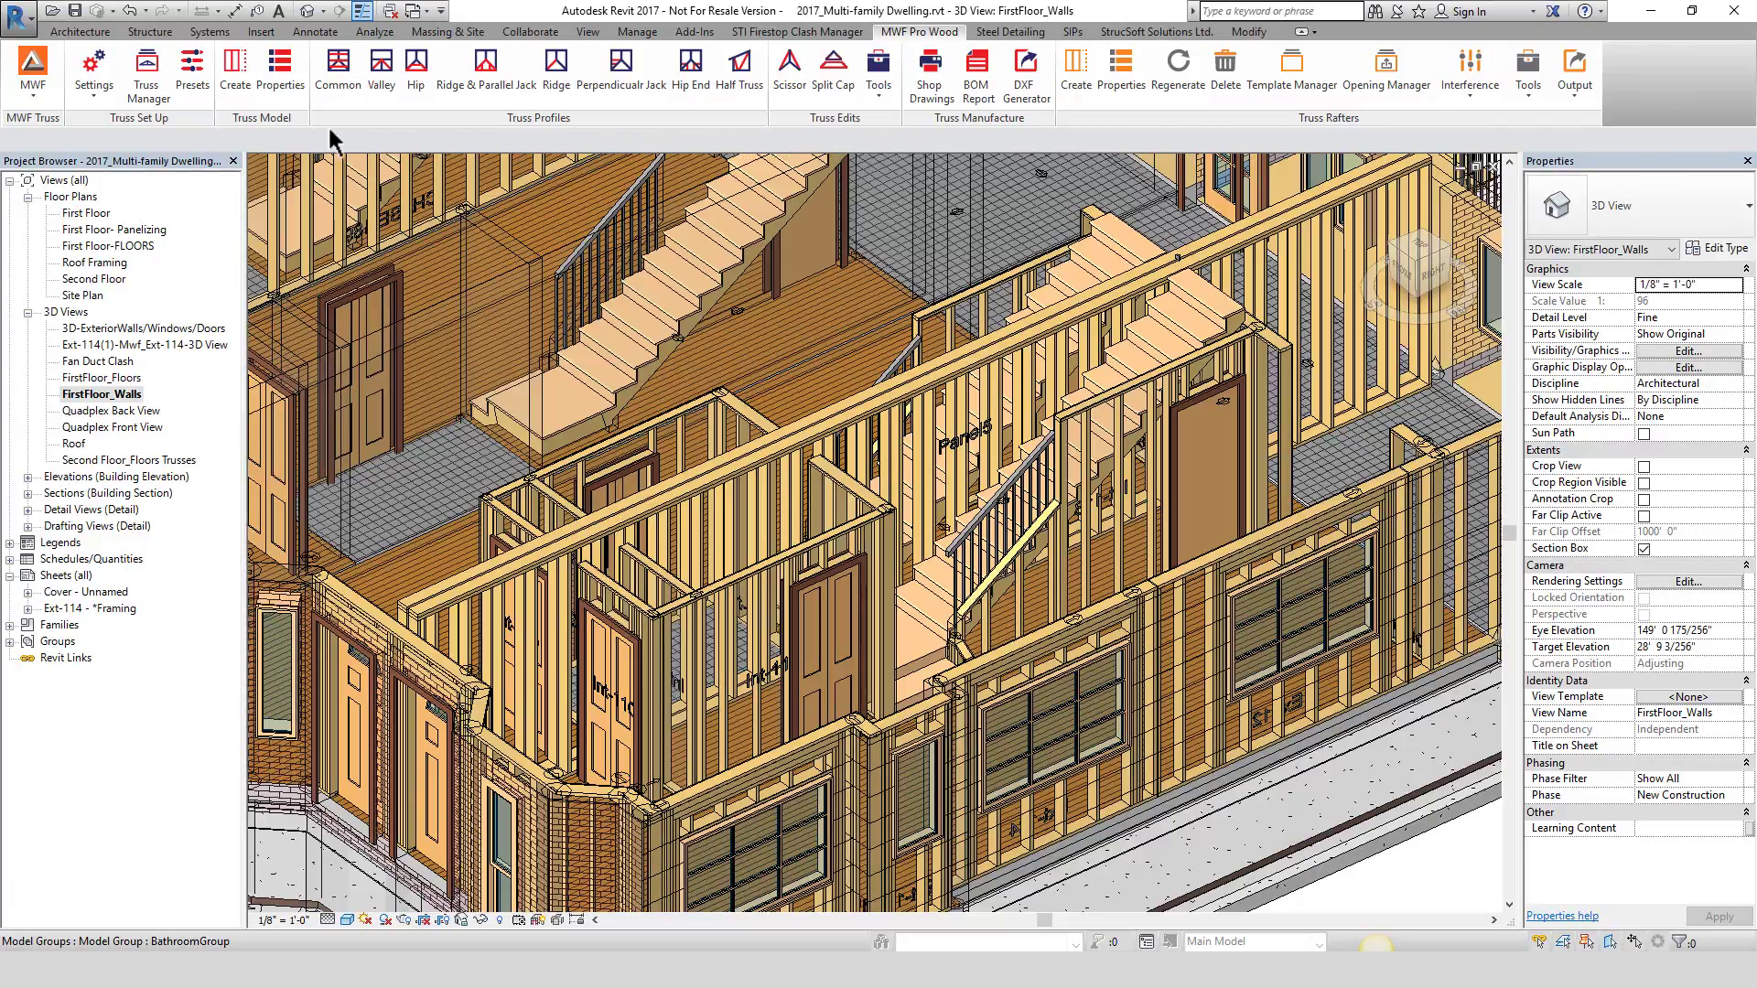
left_click(33, 83)
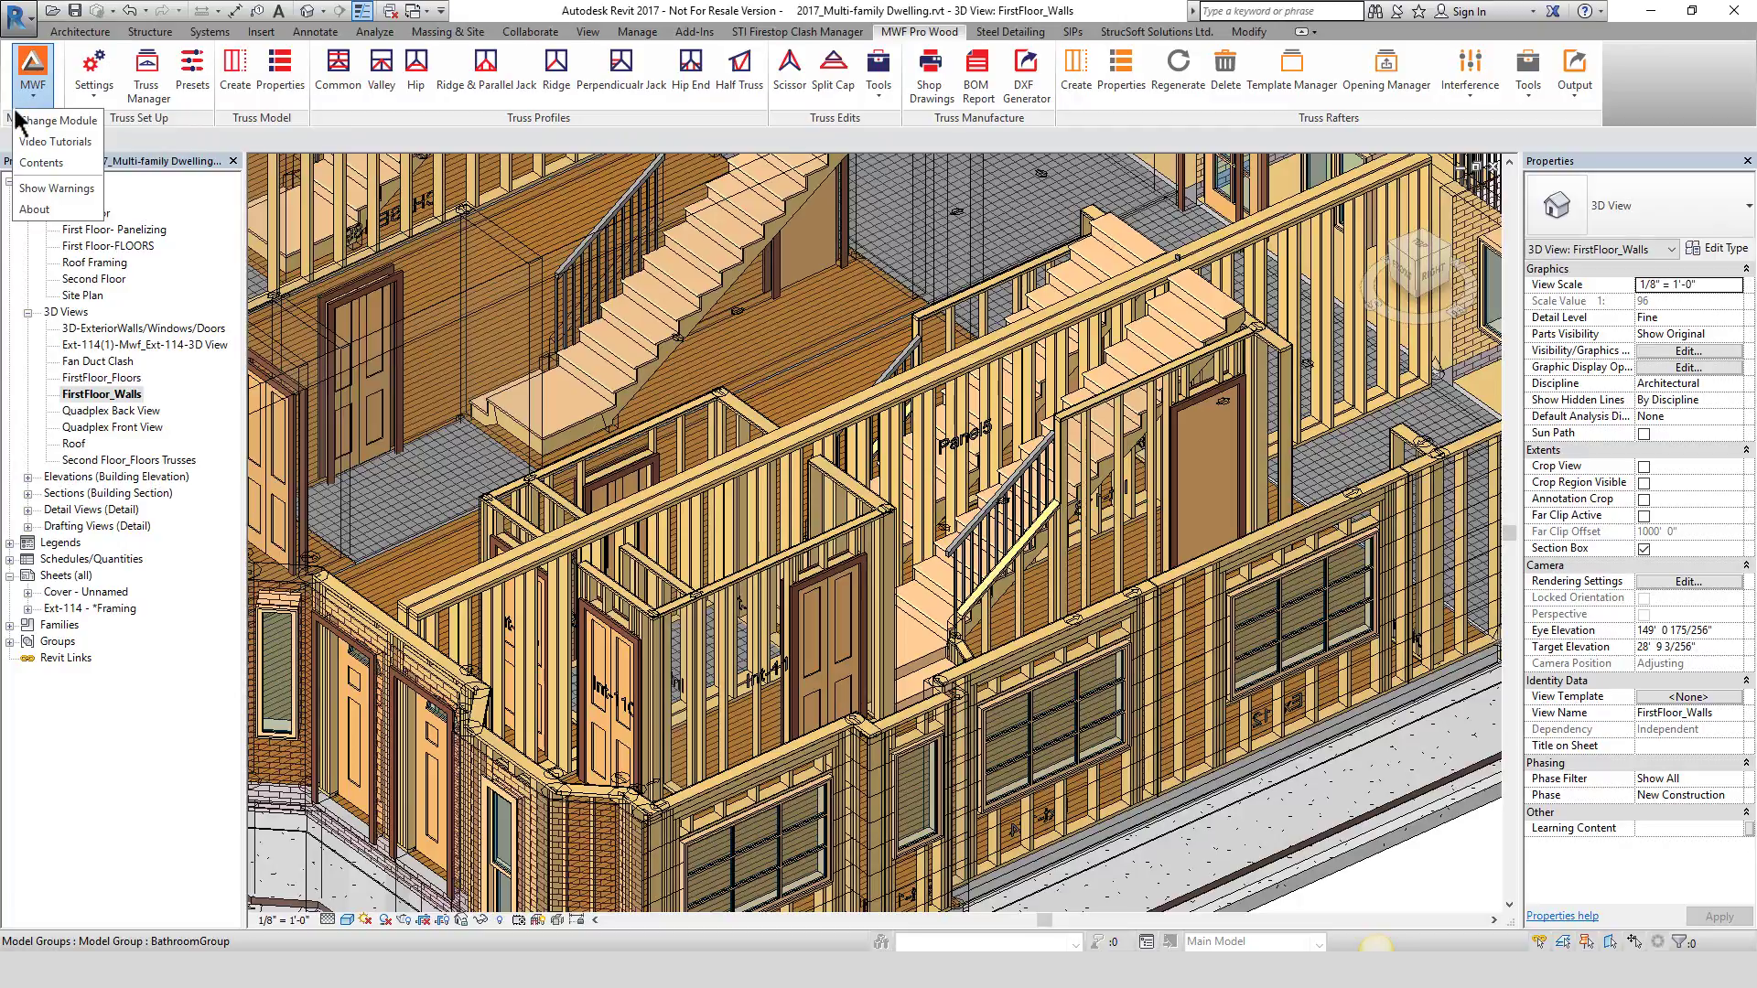